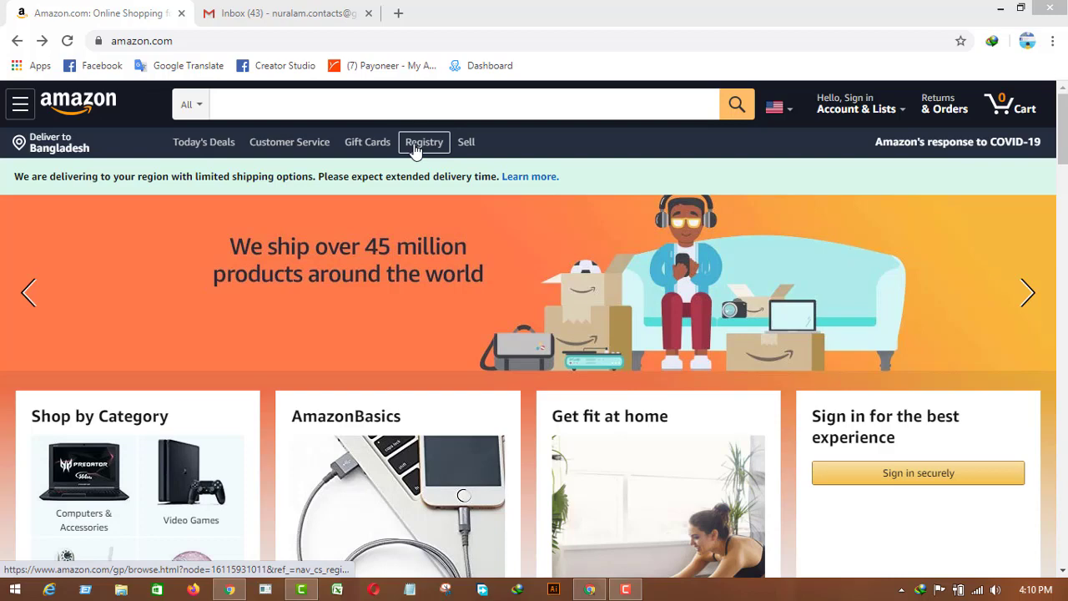
Bring up the Account & Lists flyout in Amazon's top navigation bar
mouse_move(844, 111)
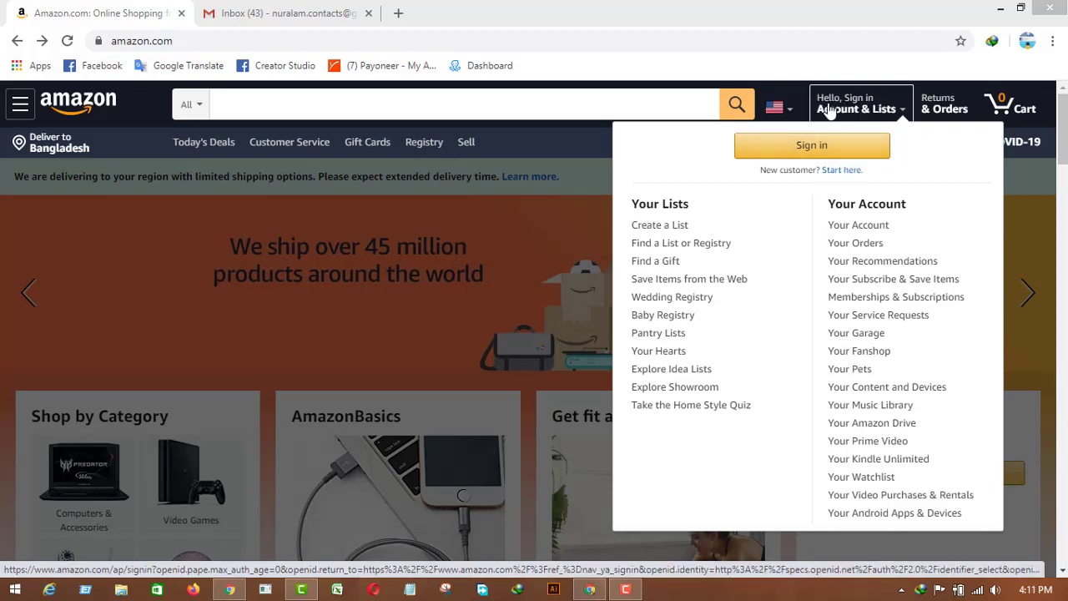
Start a new Amazon account and enter the account holder's name
click(841, 170)
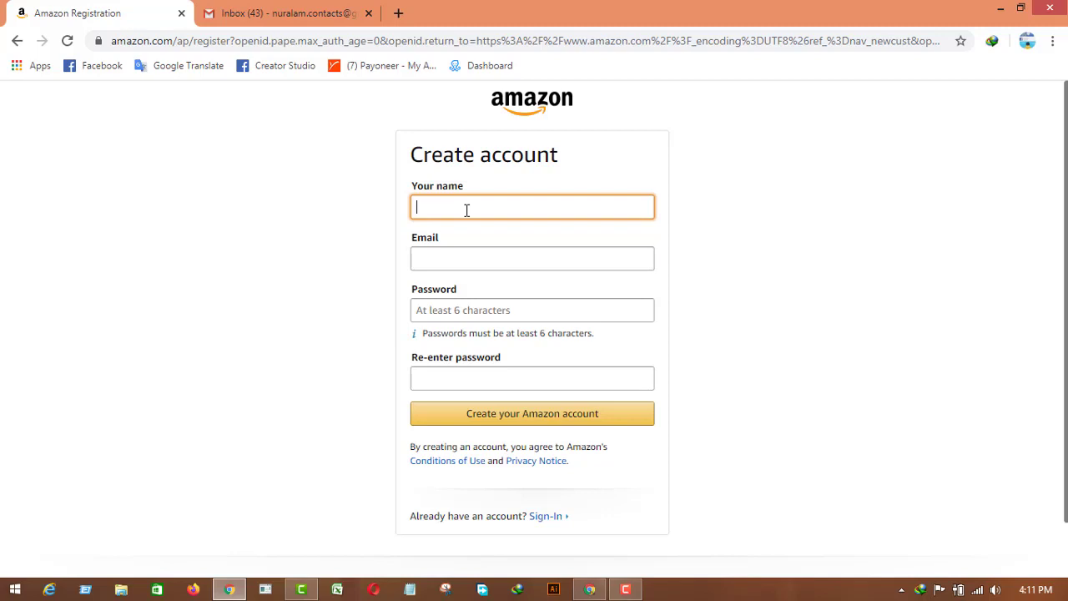
click(465, 258)
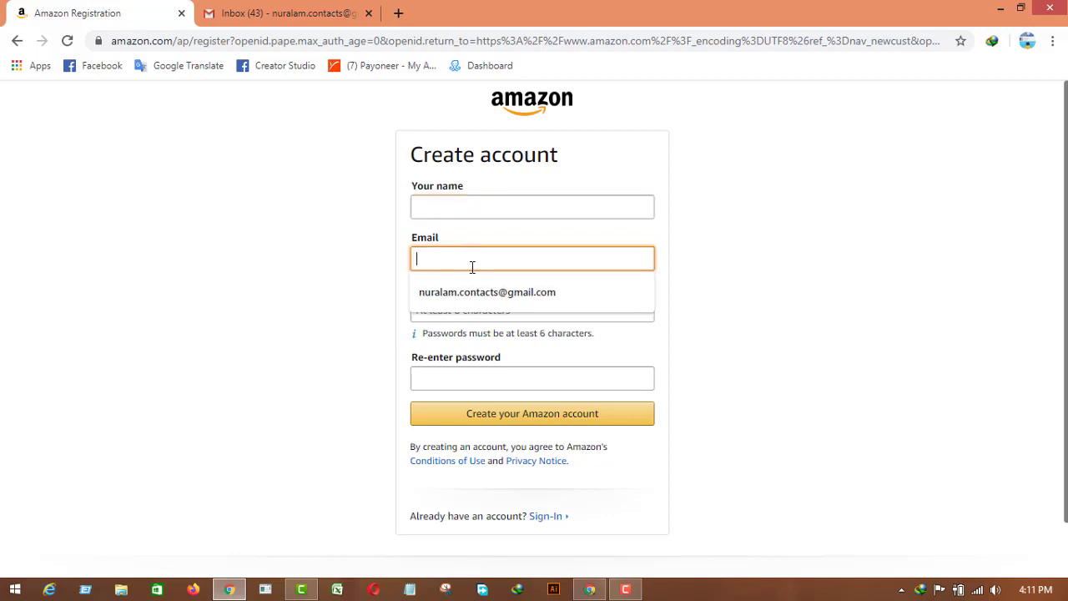
click(476, 374)
click(470, 303)
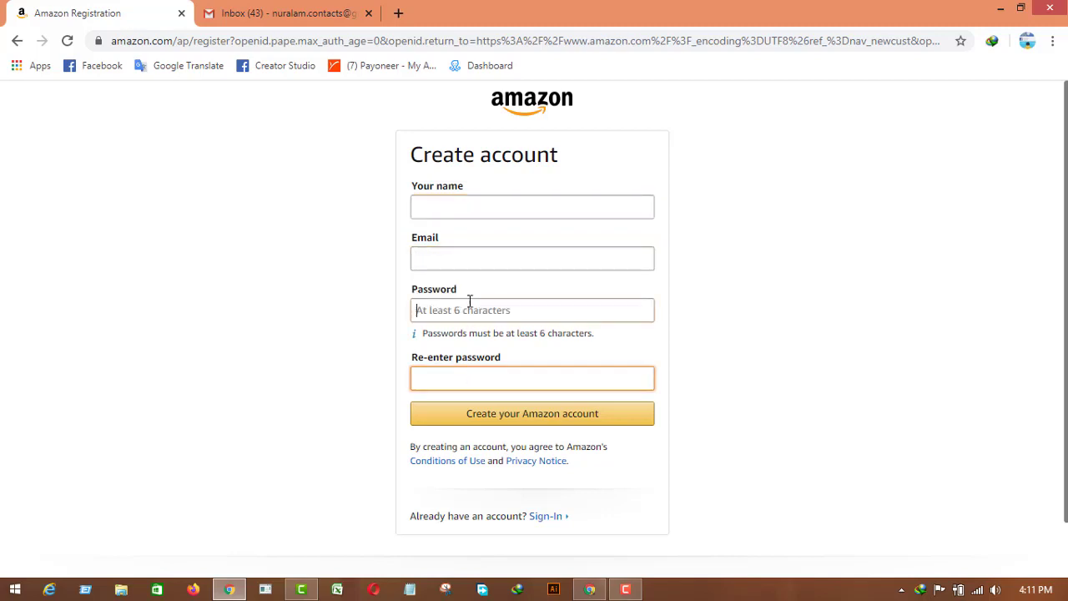
click(470, 379)
click(472, 209)
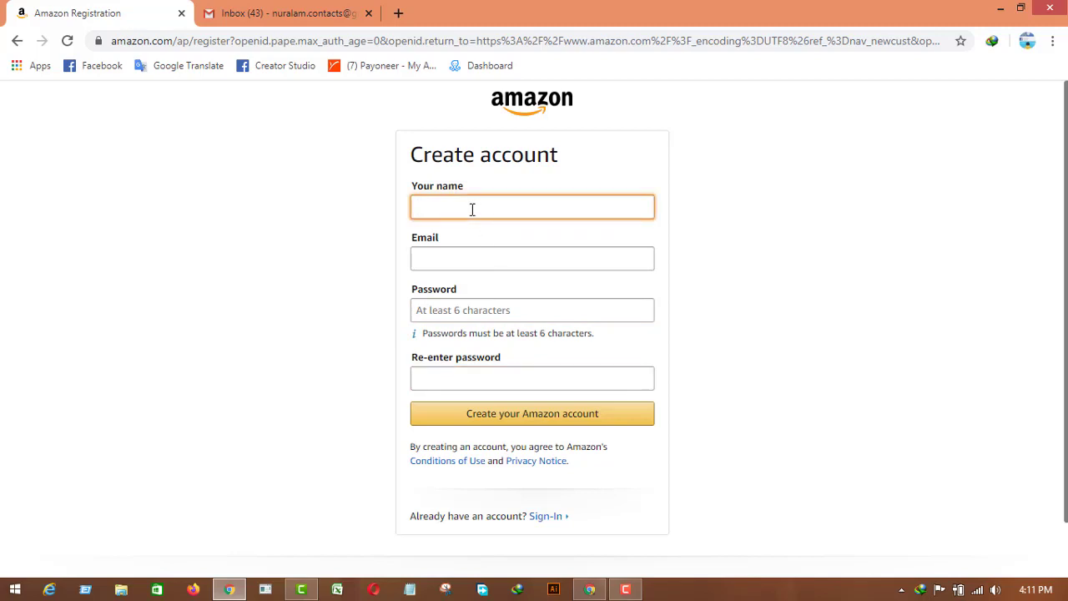
Fill in the saved email, set and confirm the password, and submit the sign-up form
click(476, 253)
click(492, 300)
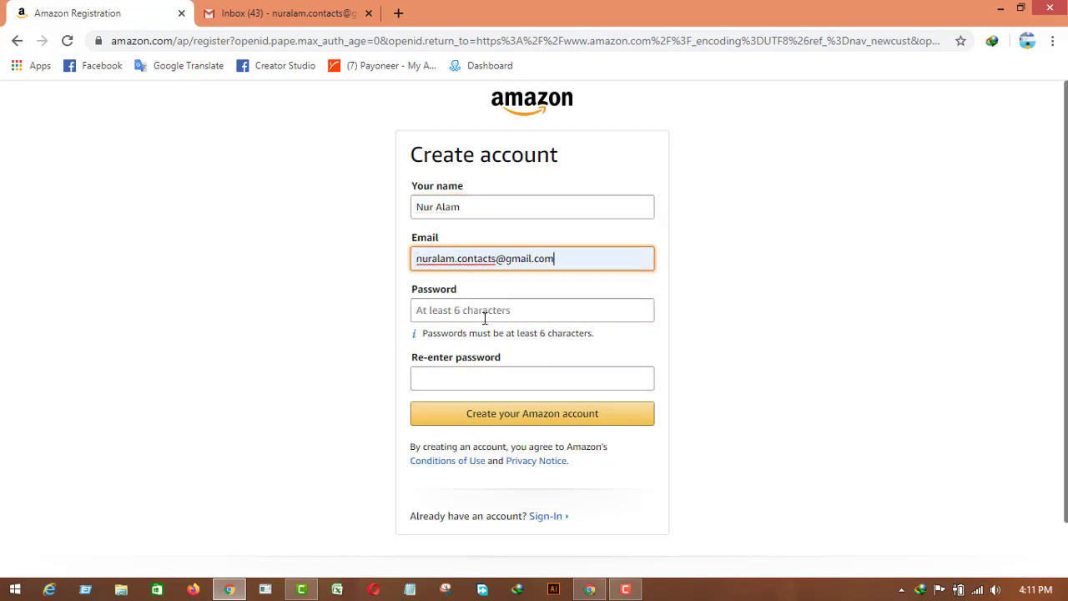
click(462, 310)
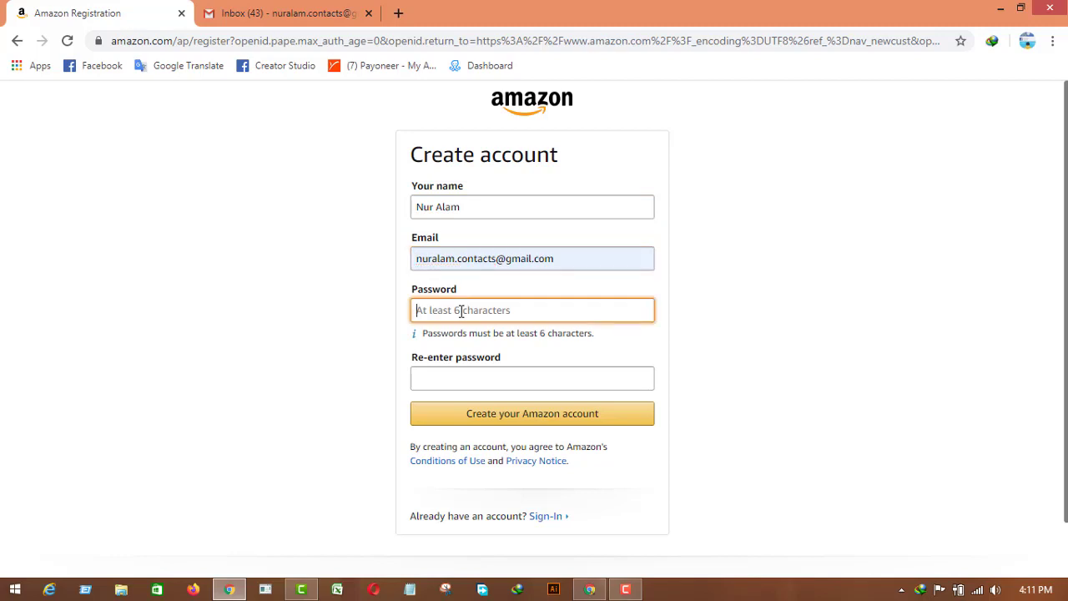
text(••••••••••)
click(468, 377)
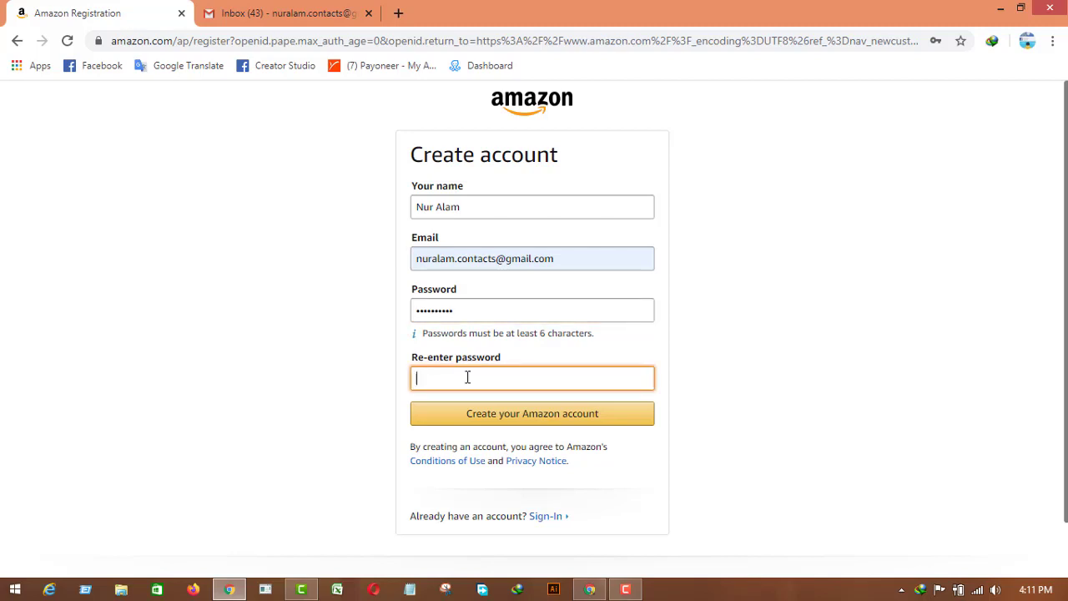
text(••••••••••)
click(561, 421)
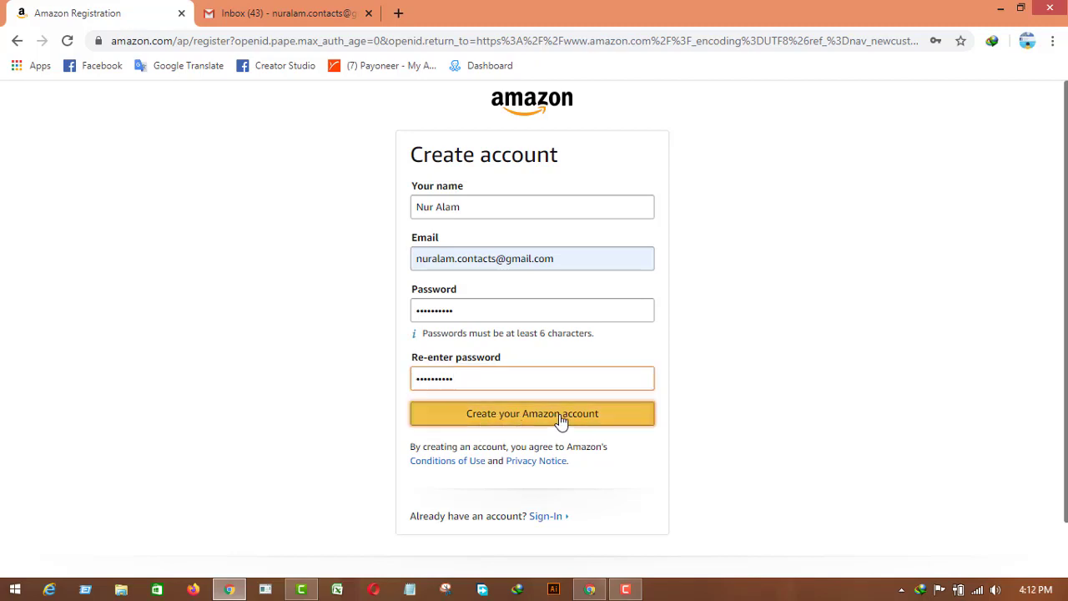
click(875, 295)
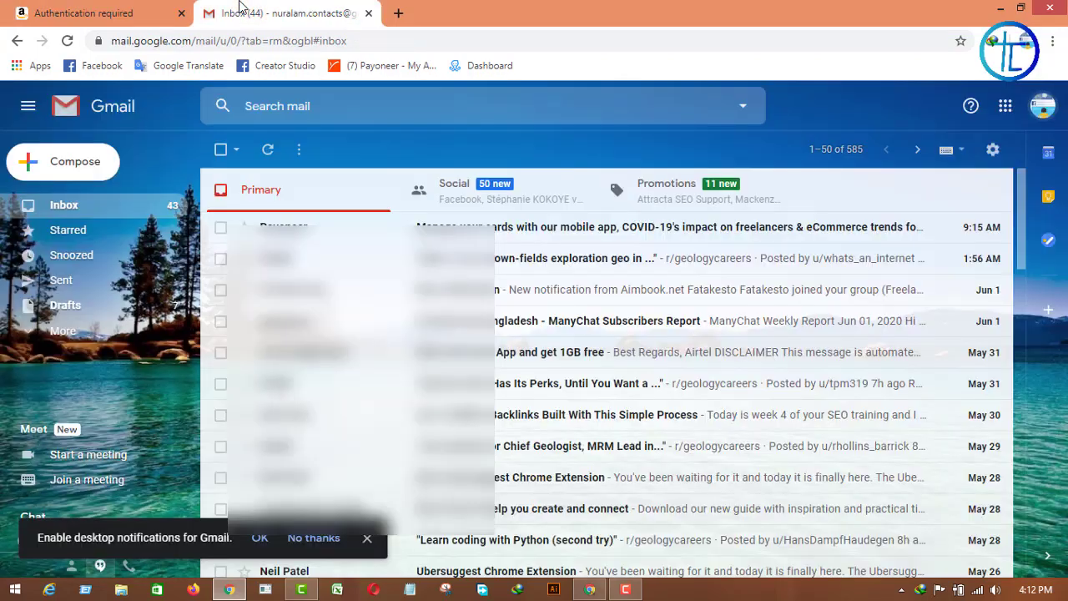
Copy the one-time code from the 'Verify your new Amazon account' email in Gmail, then return to Amazon
click(250, 13)
click(430, 233)
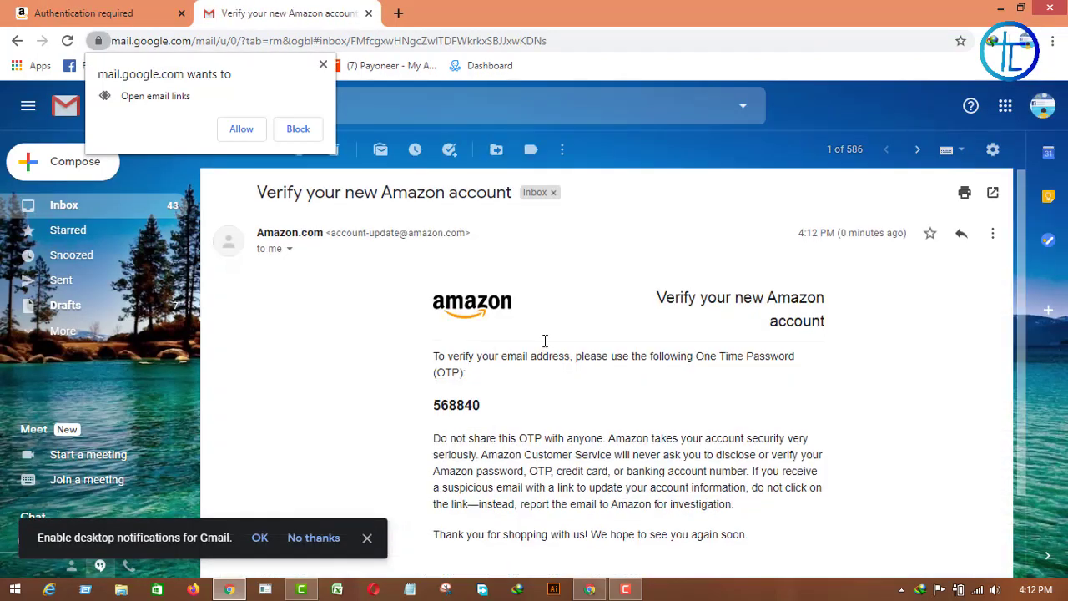
double_click(456, 300)
right_click(463, 301)
click(489, 307)
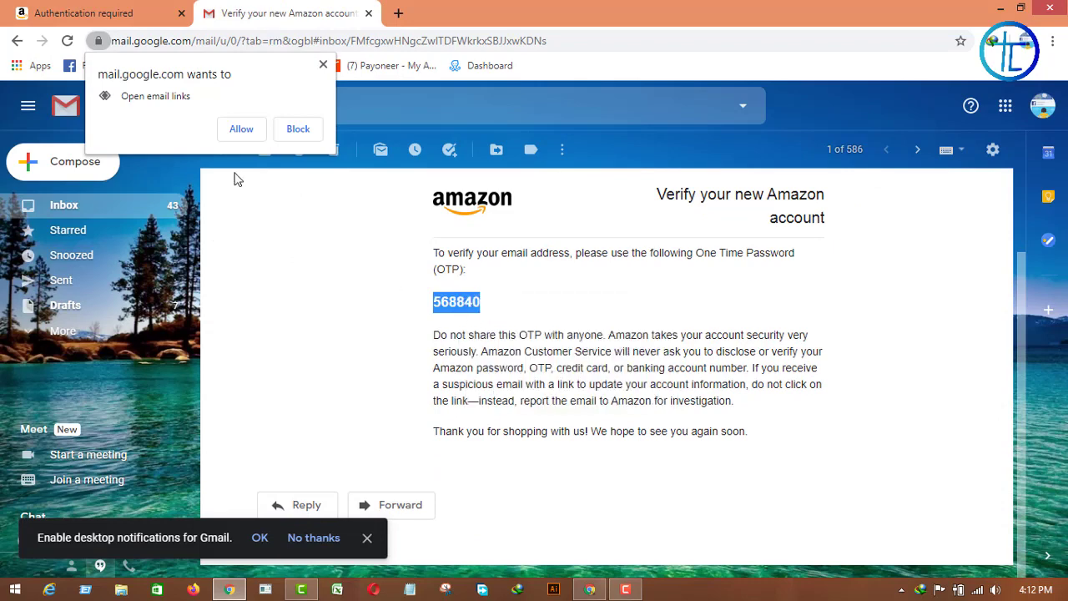
click(133, 12)
right_click(527, 277)
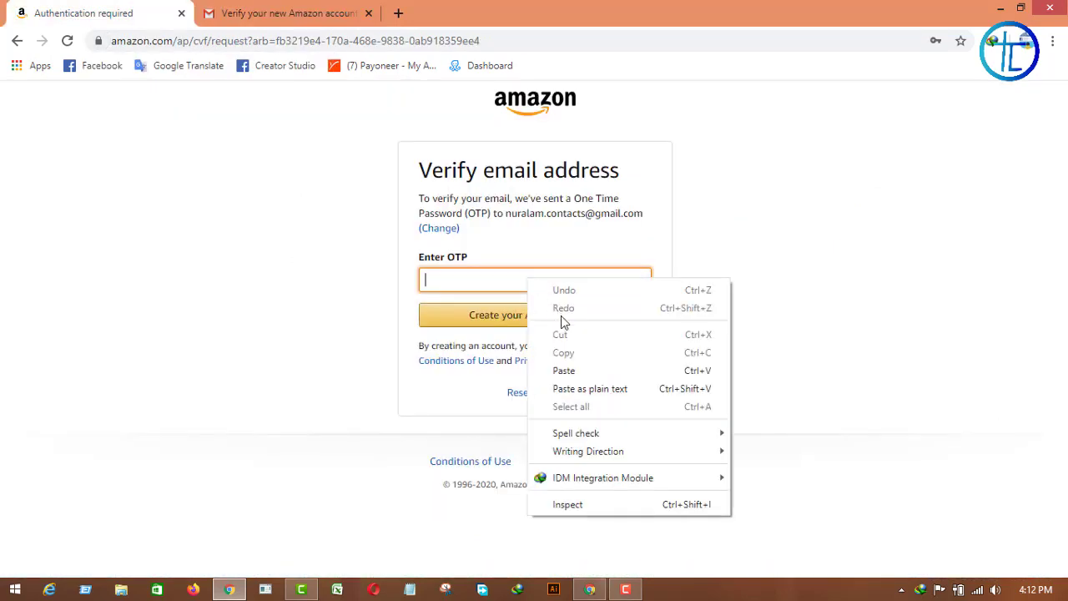
Paste the code to create the account, then go to 'Become an Affiliate' in the footer
click(579, 370)
click(506, 328)
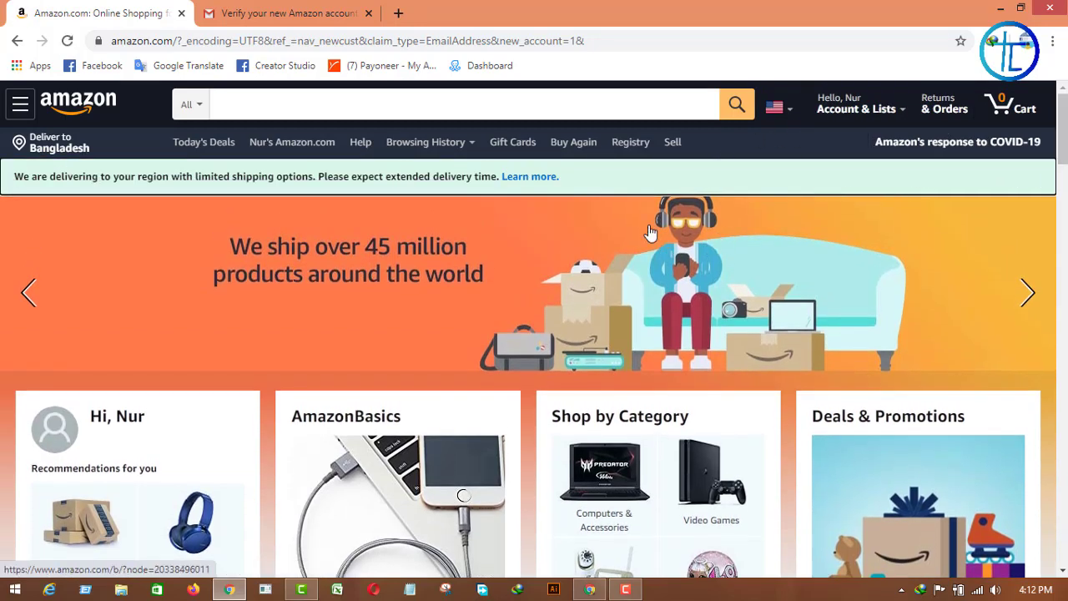
scroll(651, 232, down, 20)
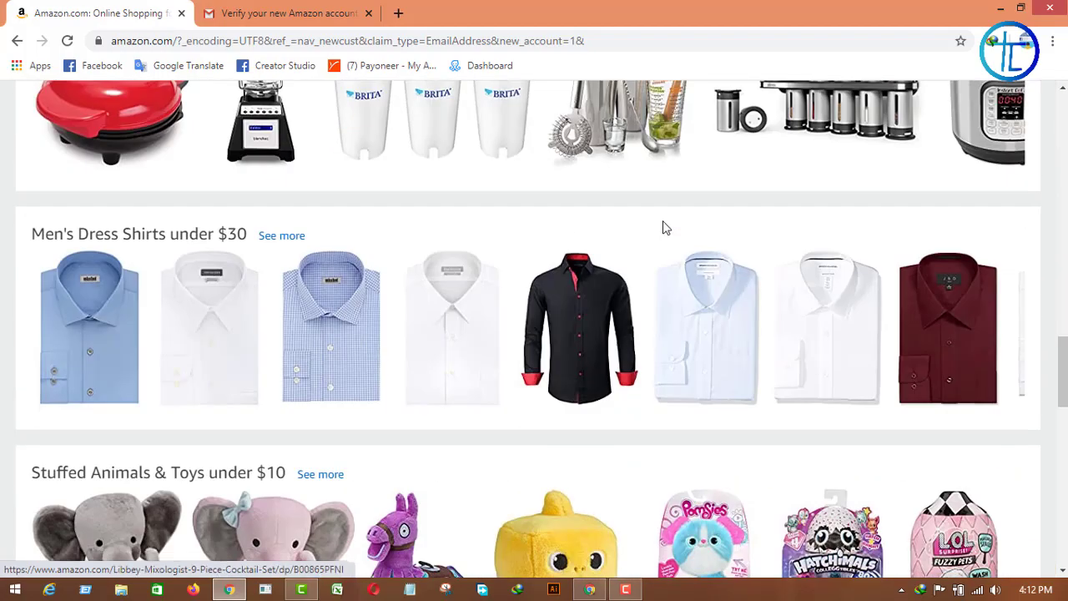
scroll(663, 227, down, 10)
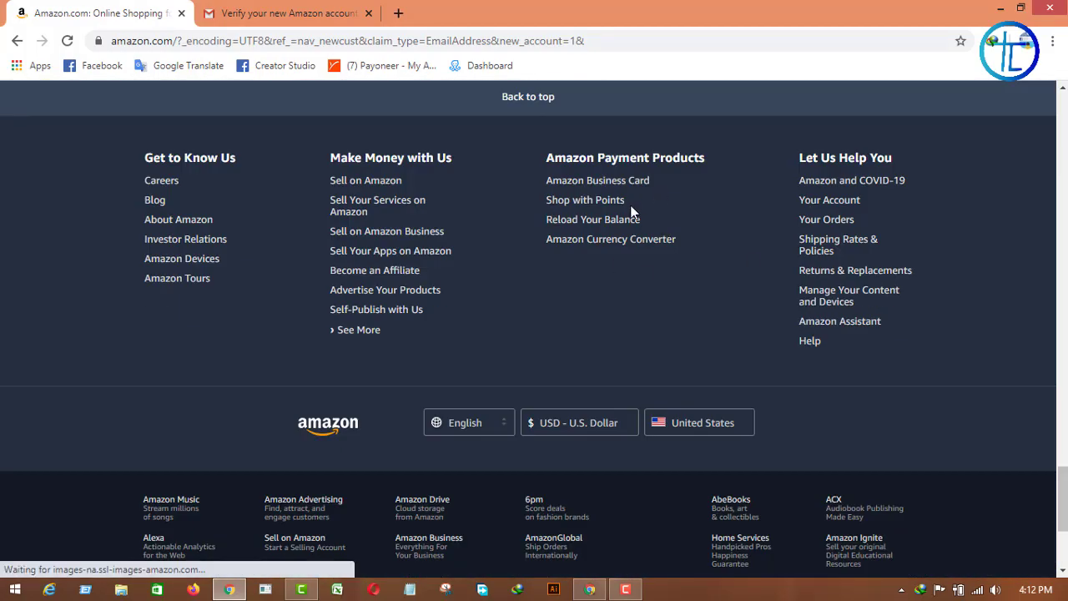
click(363, 276)
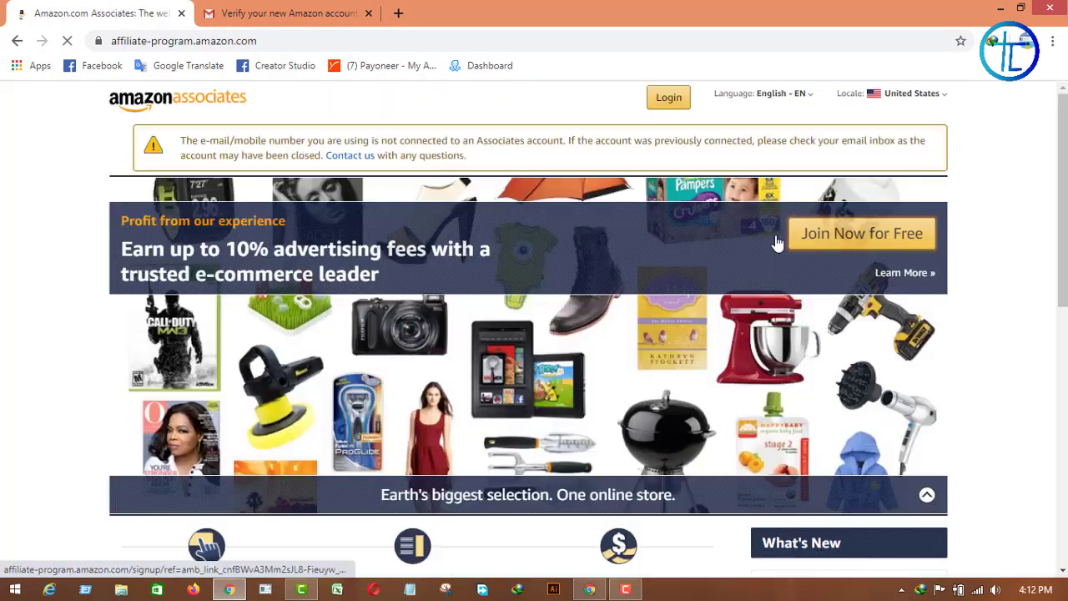
Join Amazon Associates for free and enter the payee's name in the Payee Name field
click(880, 238)
scroll(298, 262, down, 2)
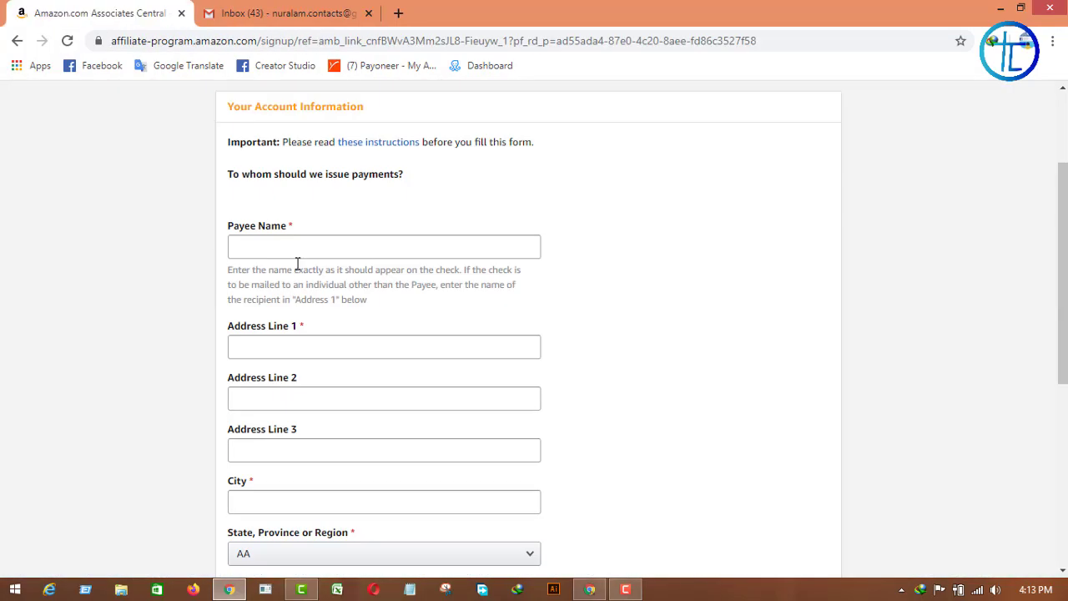
click(293, 251)
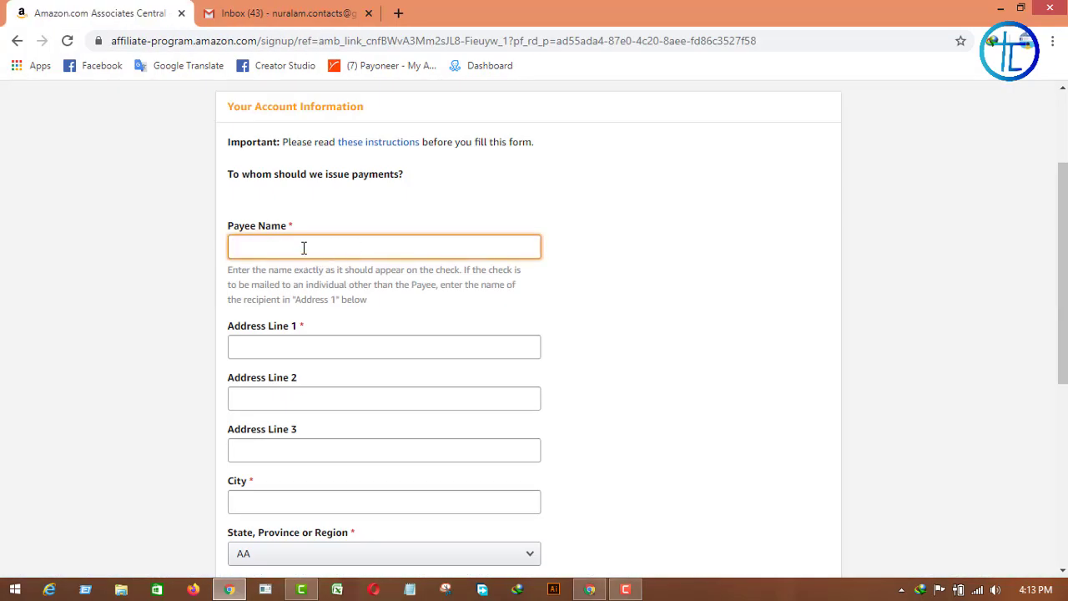
scroll(371, 288, down, 5)
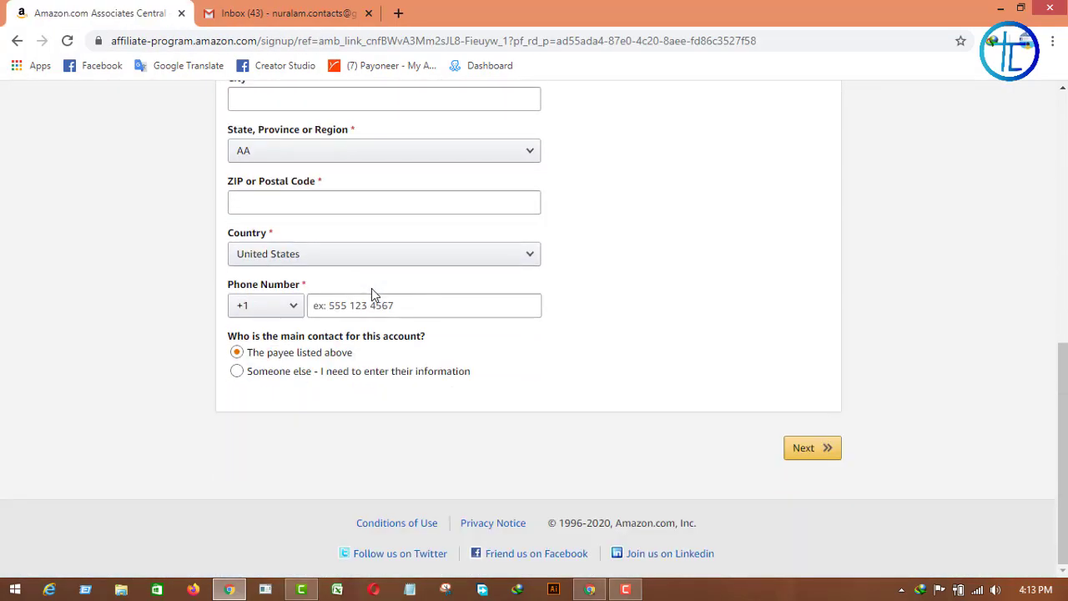
scroll(372, 287, up, 7)
scroll(372, 293, down, 3)
scroll(340, 250, up, 1)
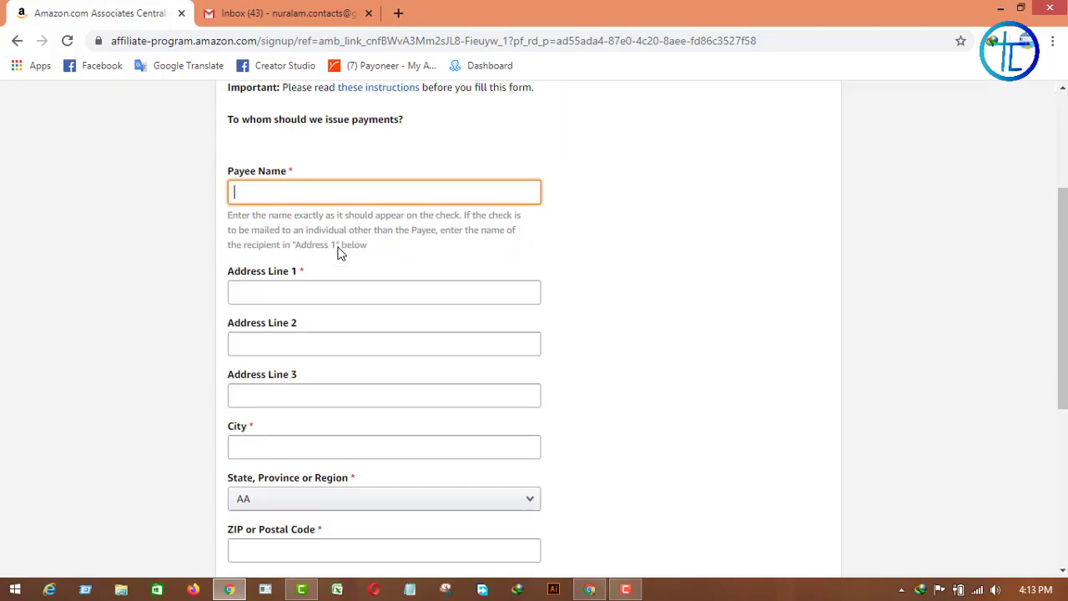
scroll(1062, 275, down, 2)
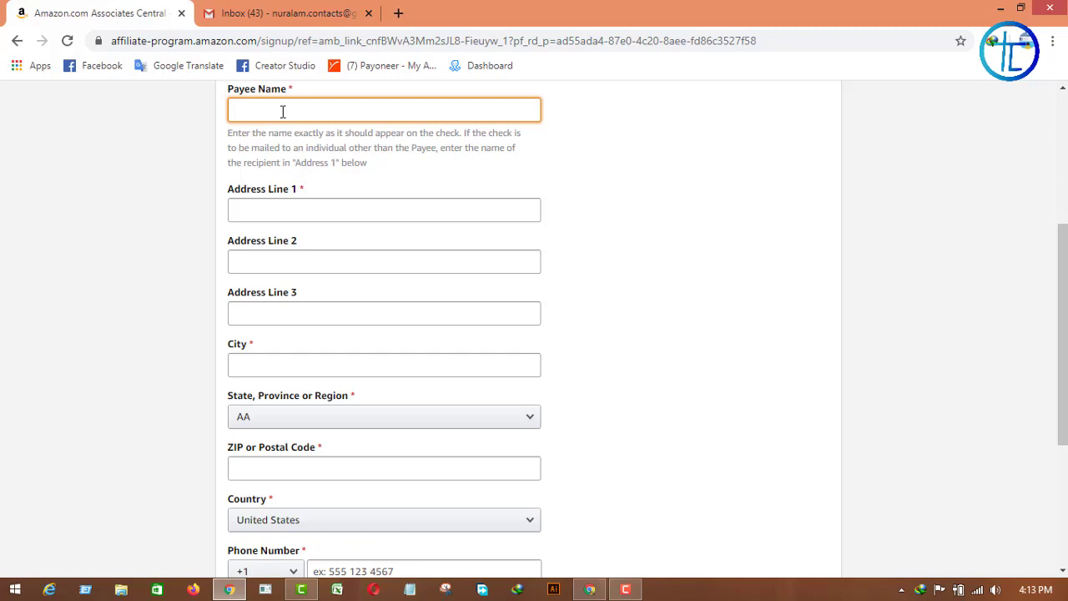
click(293, 208)
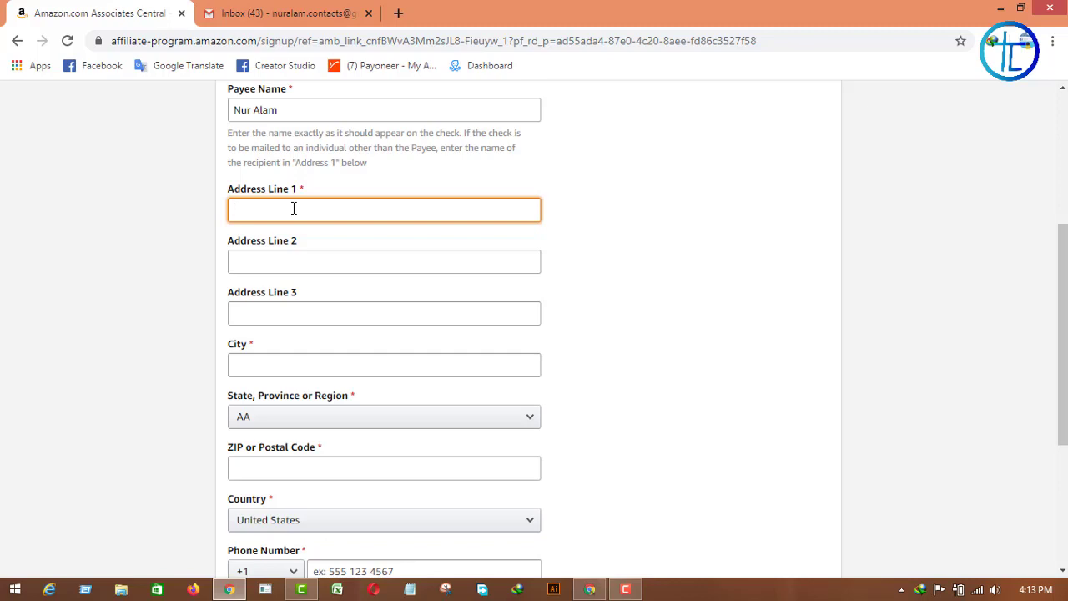
click(292, 208)
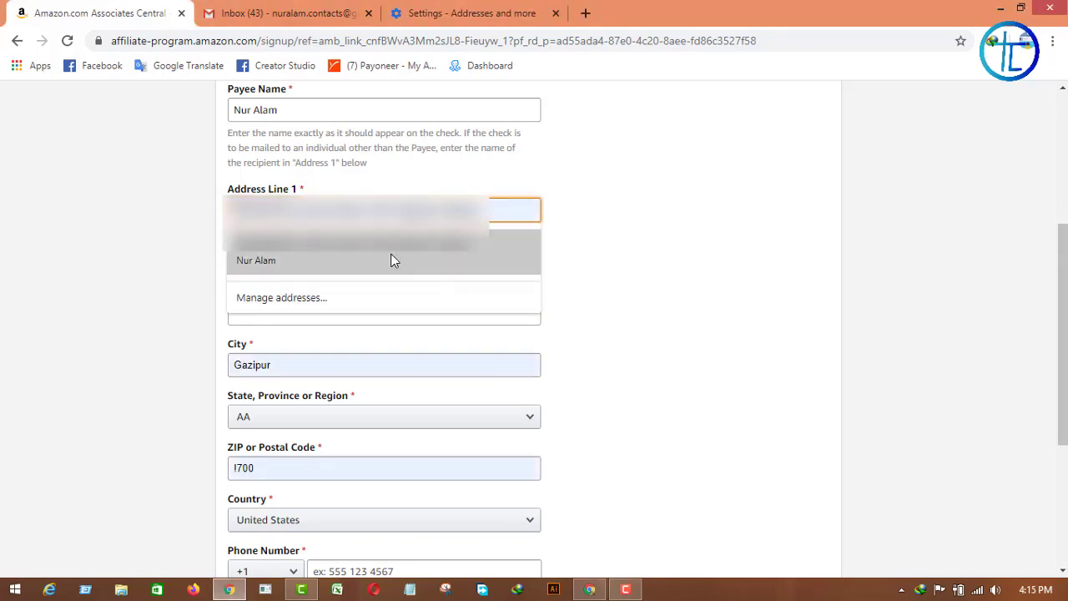
Fill the payee address fields from the saved address entry
click(393, 258)
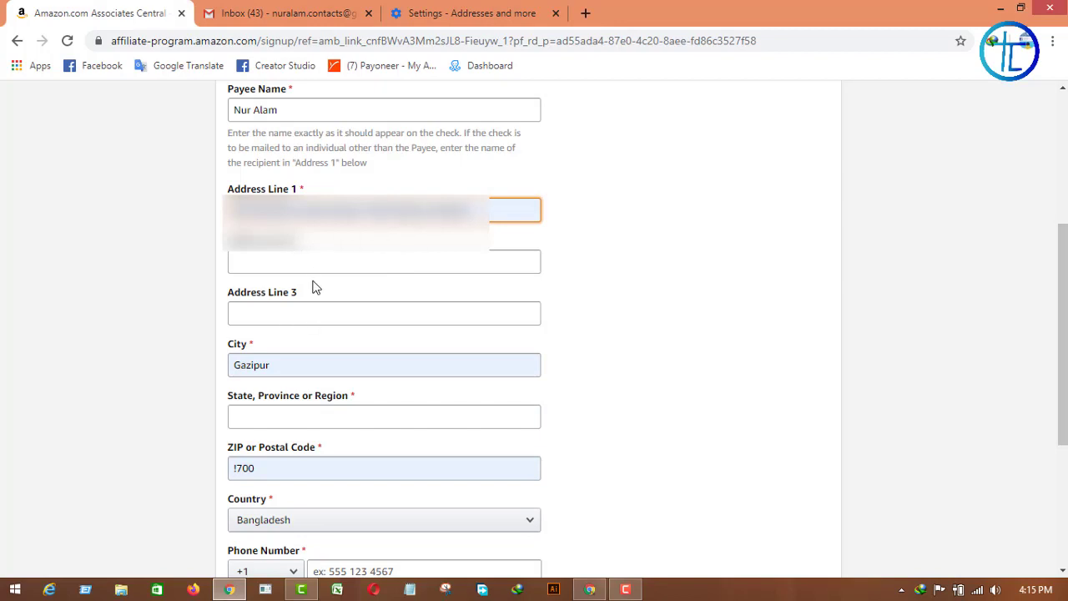
scroll(312, 283, down, 2)
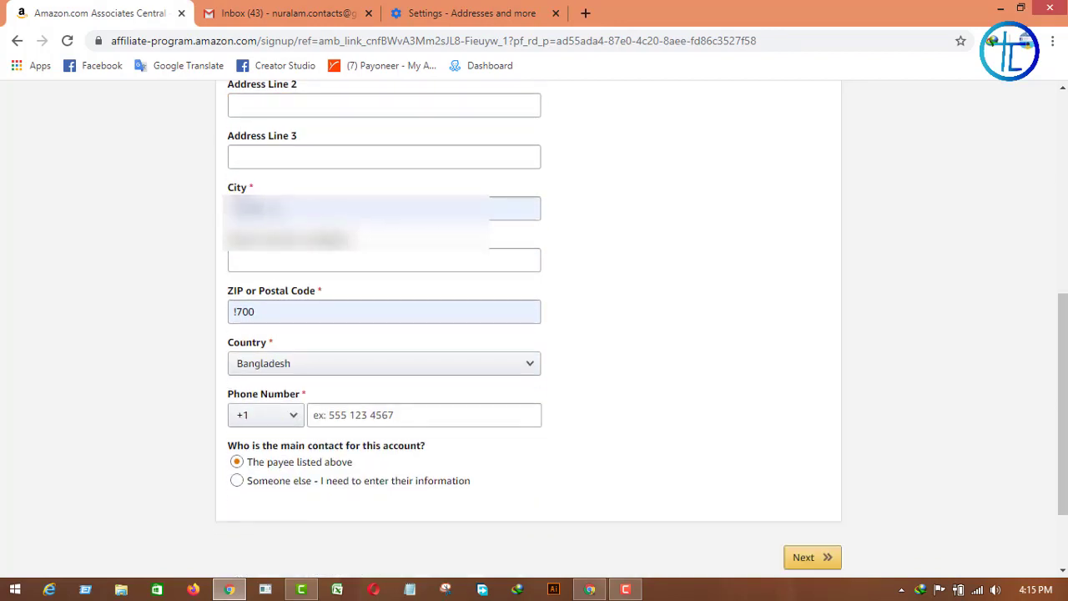
double_click(295, 206)
click(500, 192)
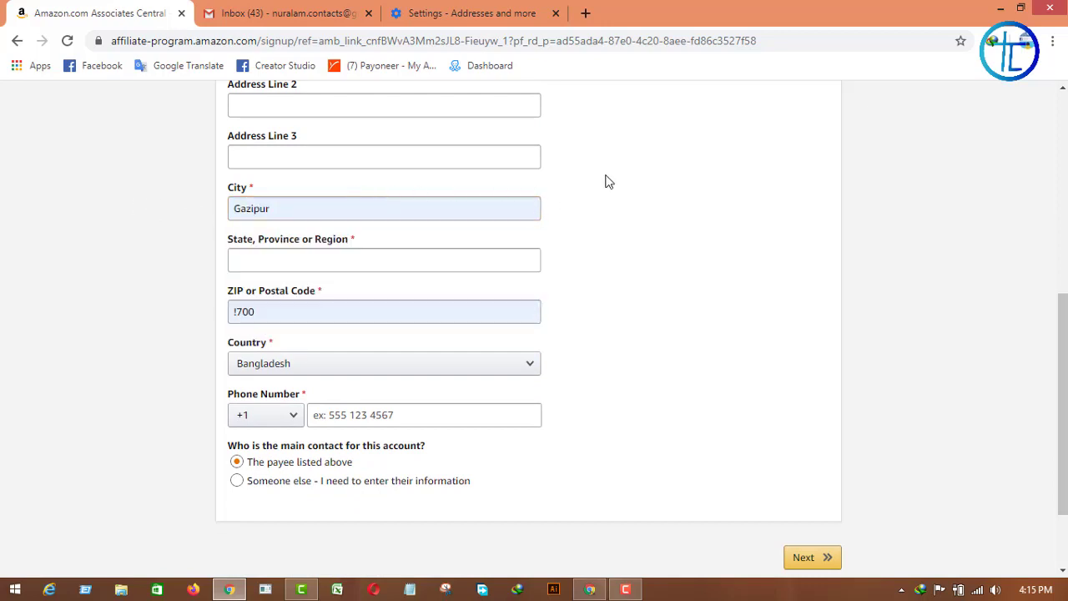
scroll(607, 182, down, 1)
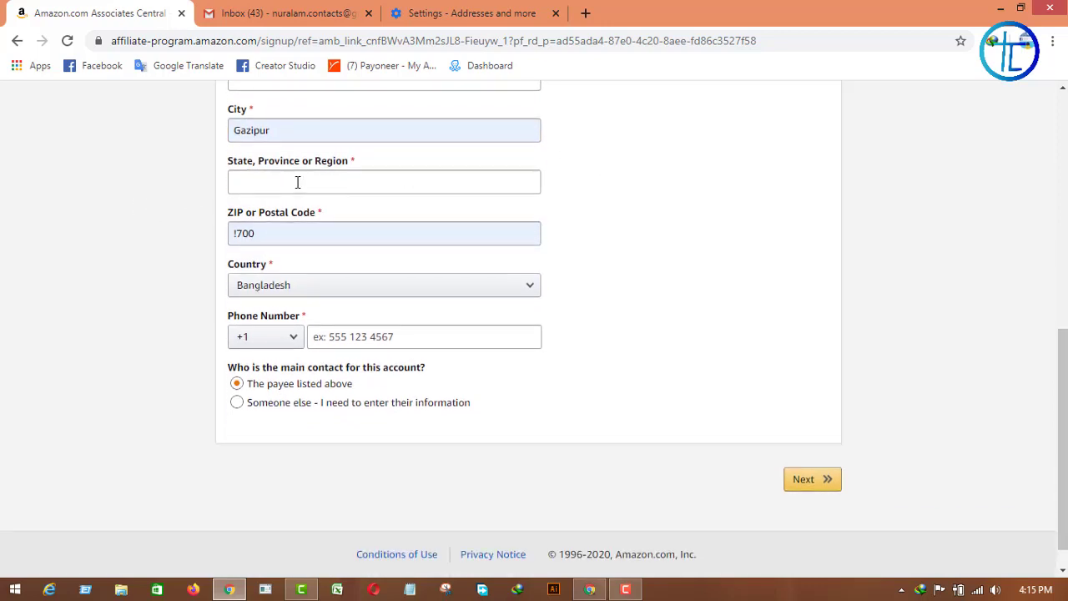
Enter Dhaka as the state/province and choose the suggested postal code
click(255, 180)
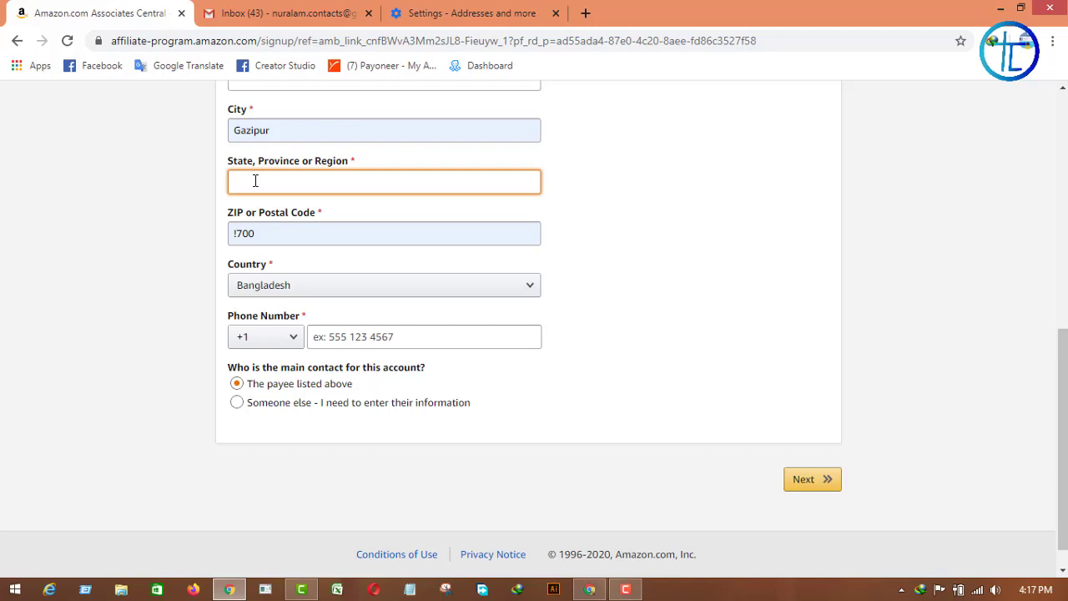
text(Dhaka)
key(Tab)
text(1)
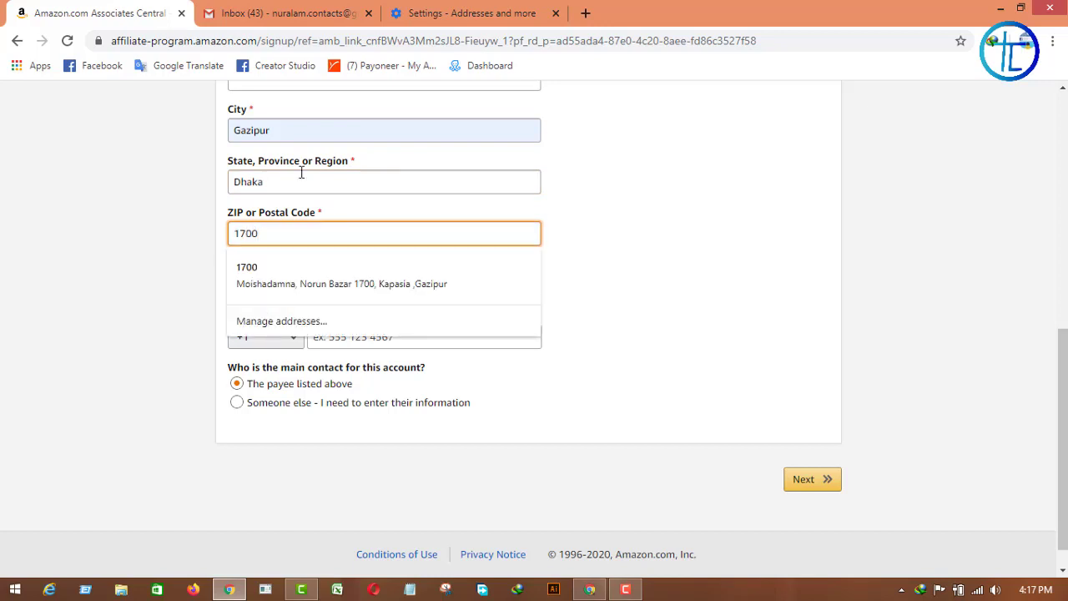
click(389, 282)
scroll(609, 221, down, 1)
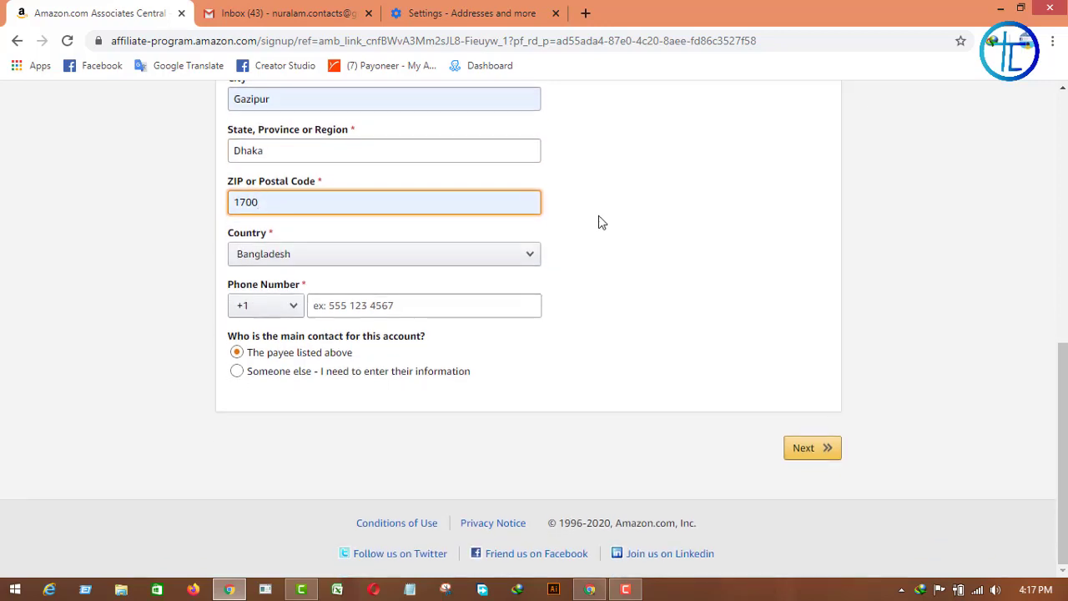
Set the phone country code to +880 and enter the phone number
click(276, 314)
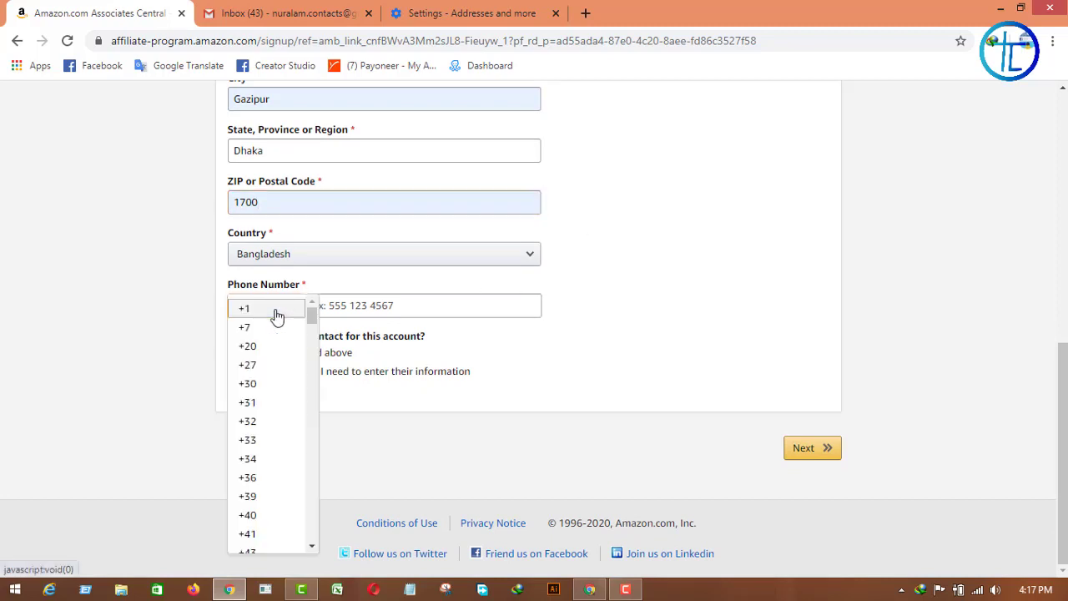
scroll(277, 387, down, 2)
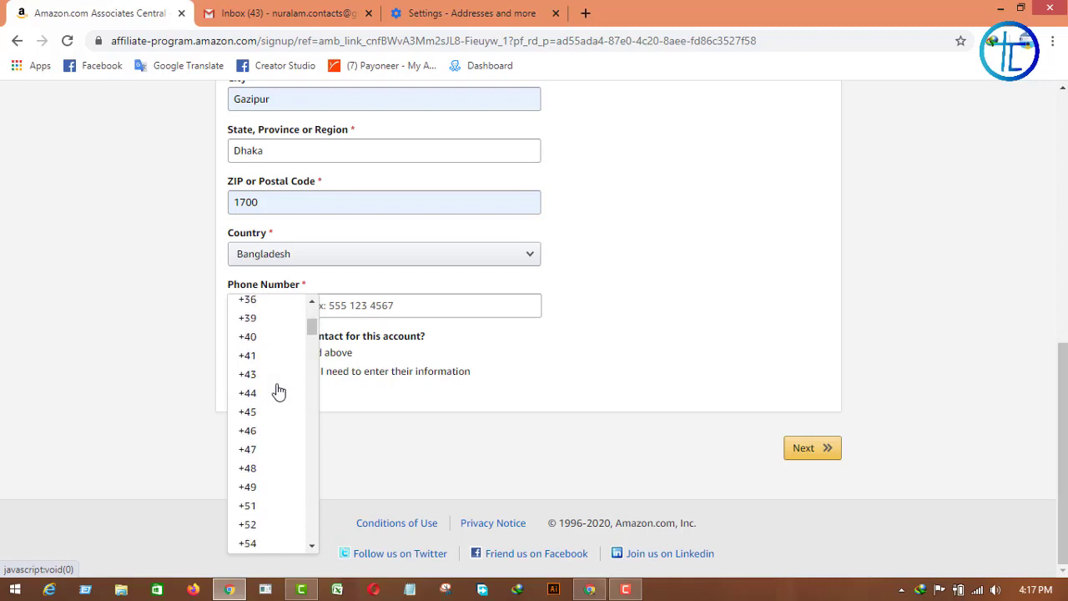
scroll(279, 390, down, 8)
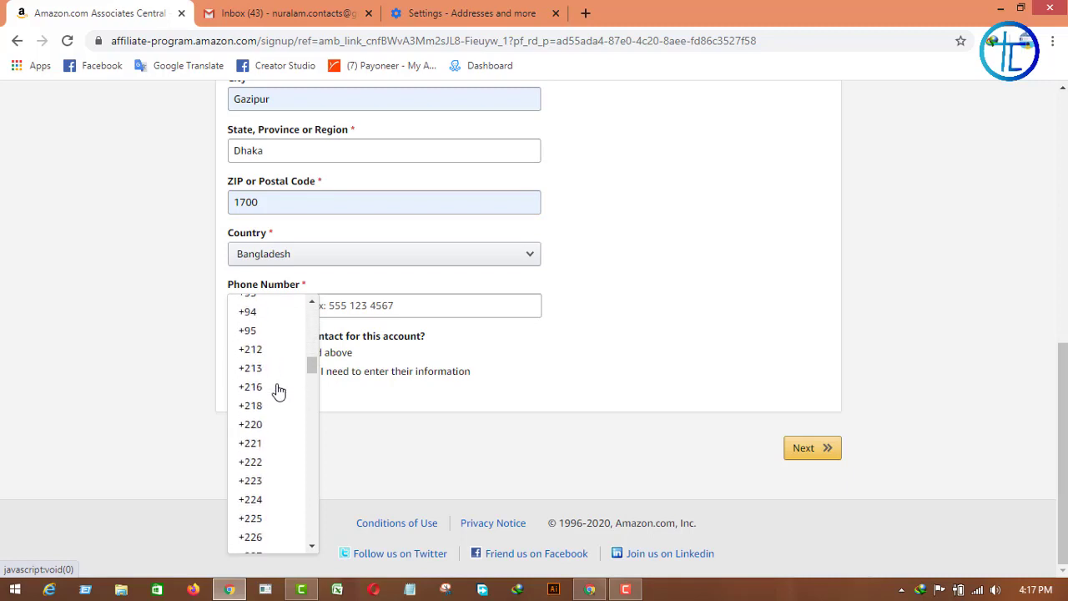
scroll(279, 390, down, 7)
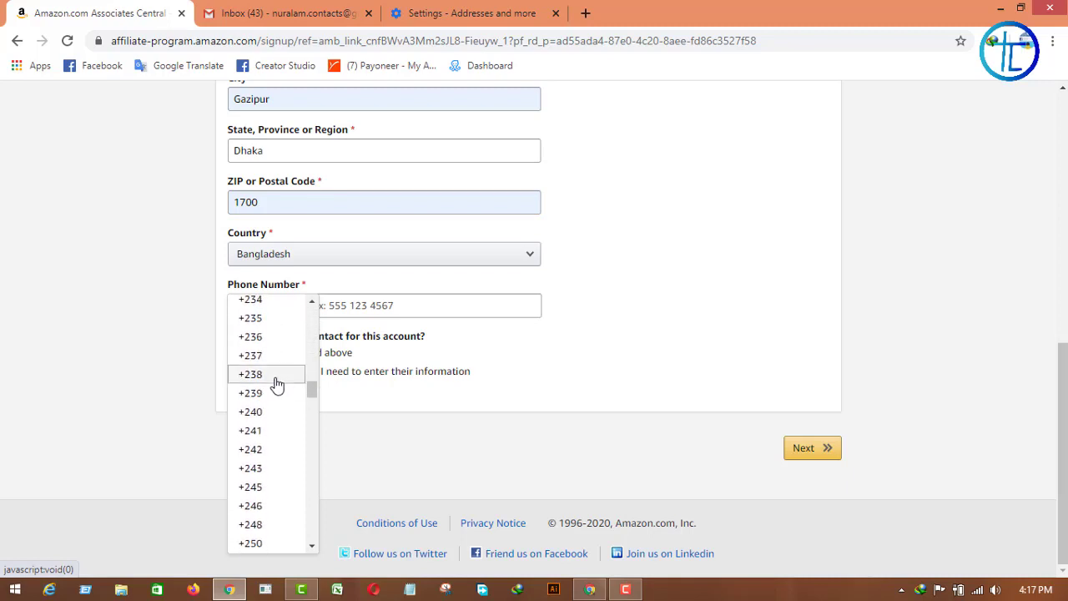
scroll(277, 385, down, 2)
scroll(269, 372, down, 15)
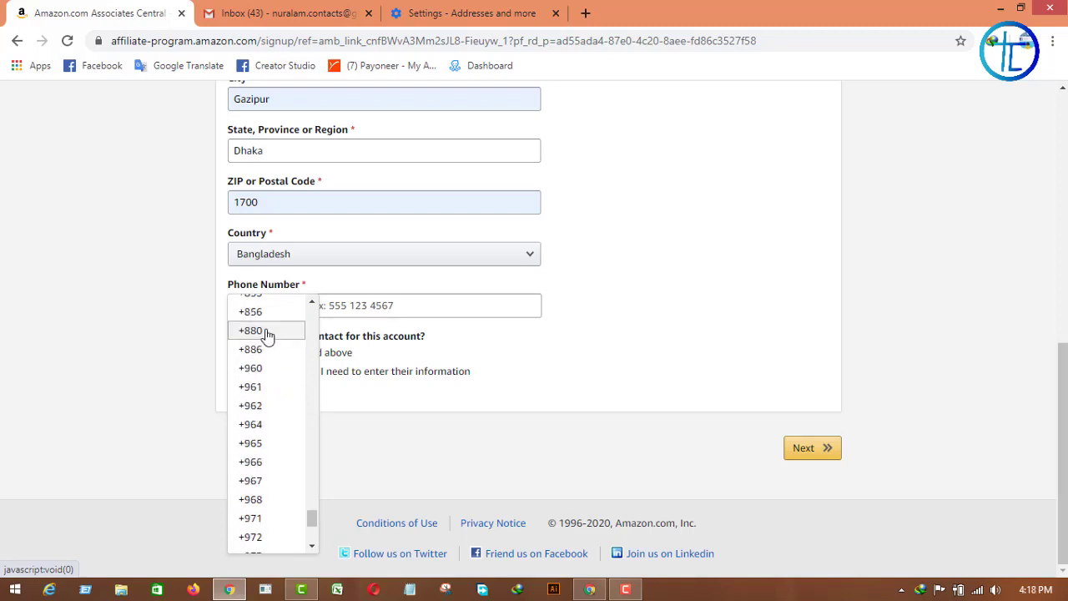
click(267, 331)
click(353, 304)
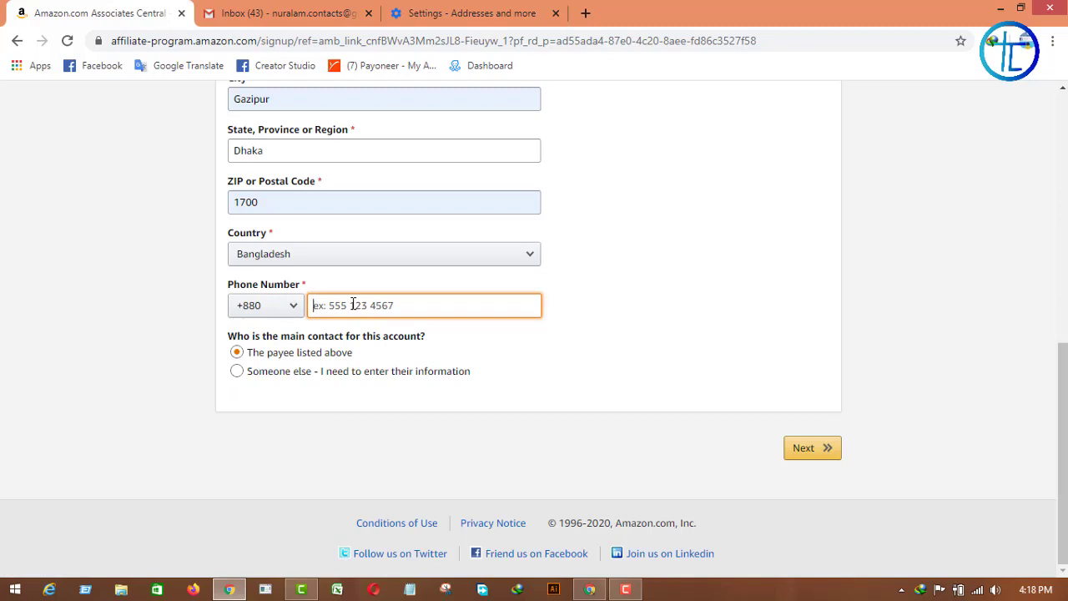
key(Tab)
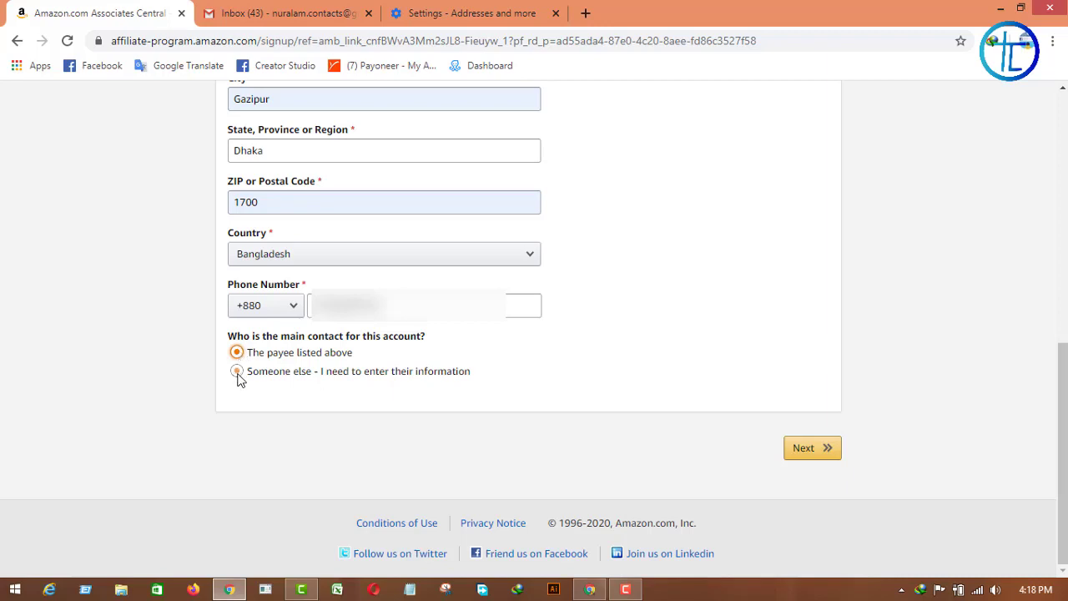
Keep 'The payee listed above' as main contact and continue to the next step
click(237, 372)
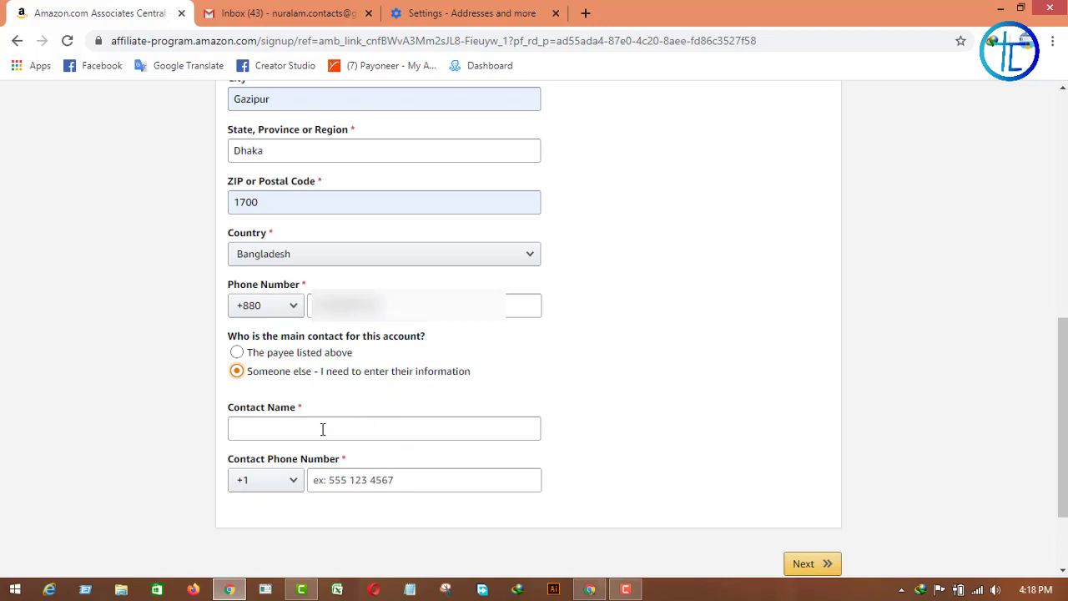
click(236, 352)
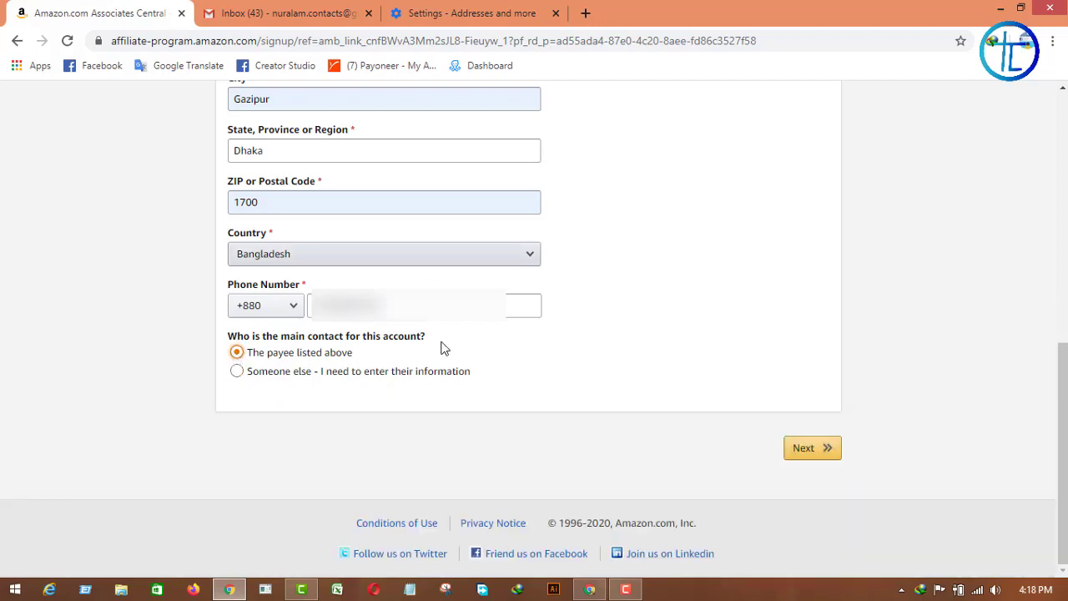
click(800, 448)
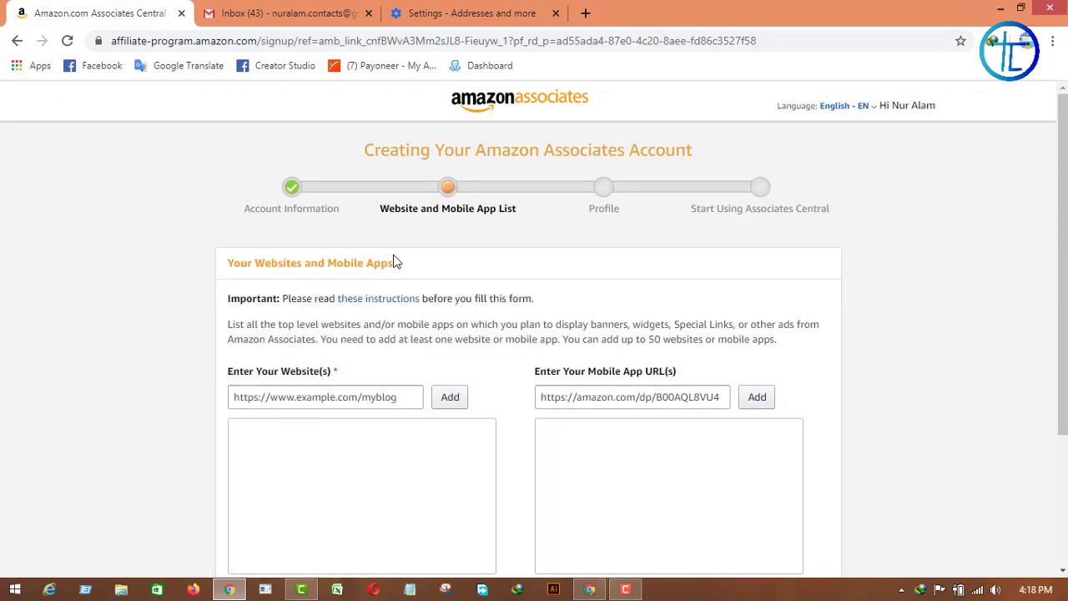
Paste the website URL and add it to the website list
scroll(393, 259, down, 2)
click(311, 243)
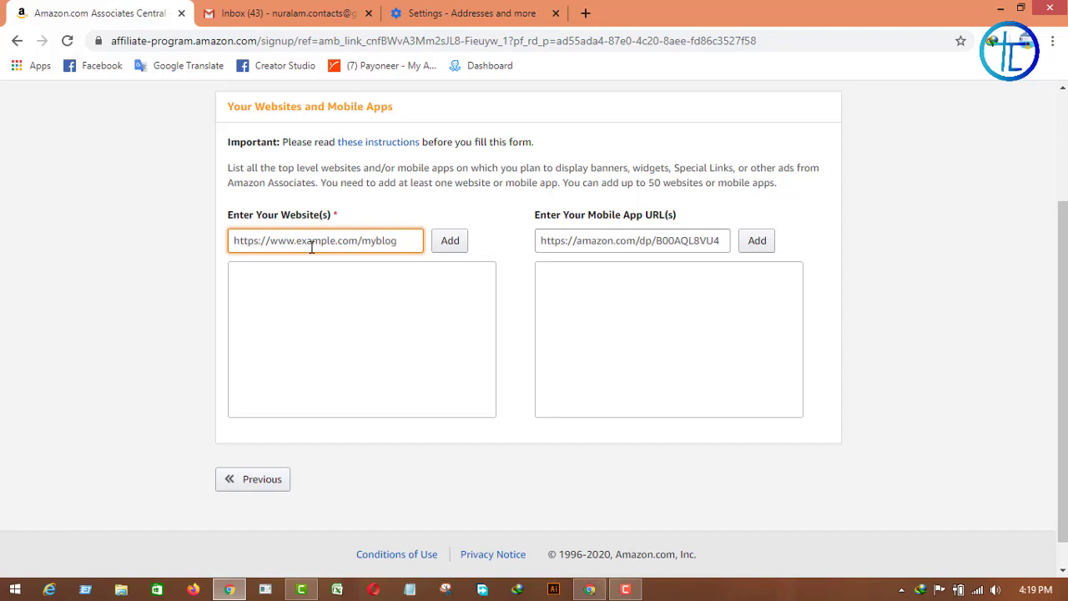
click(341, 295)
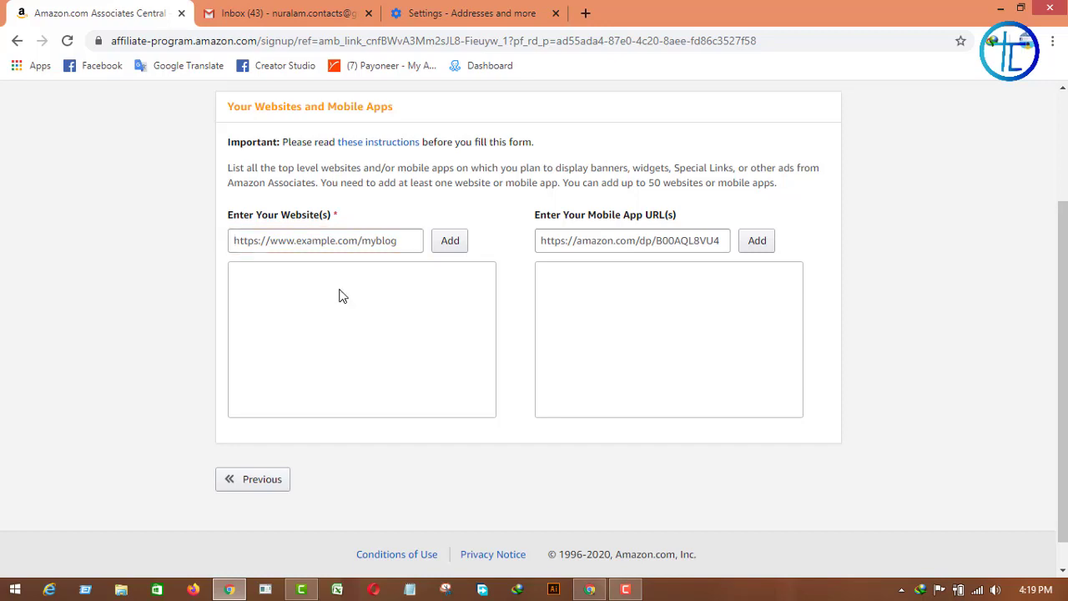
click(336, 241)
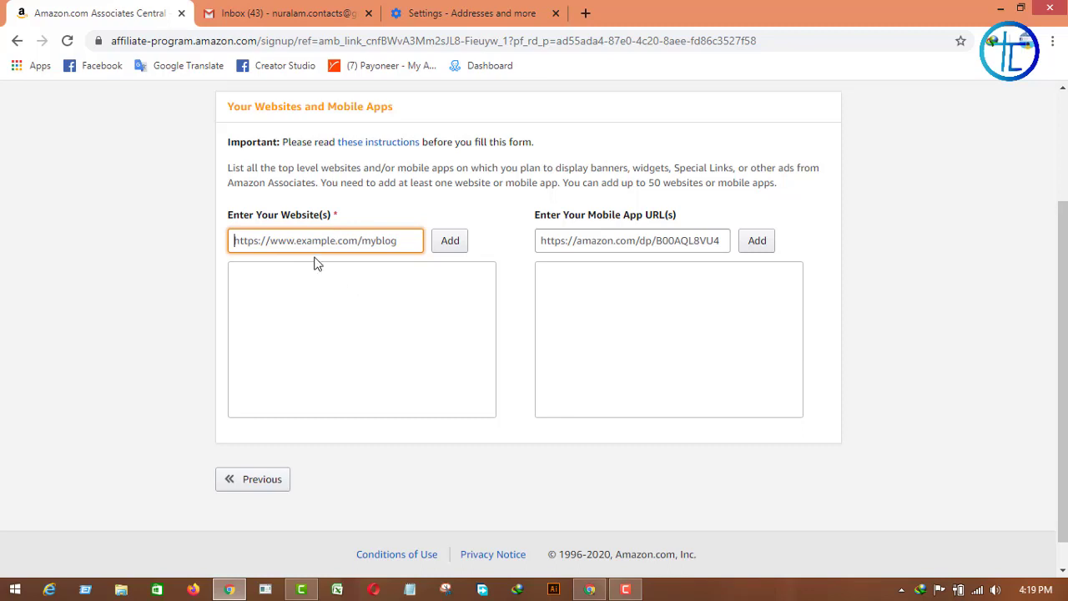
click(312, 301)
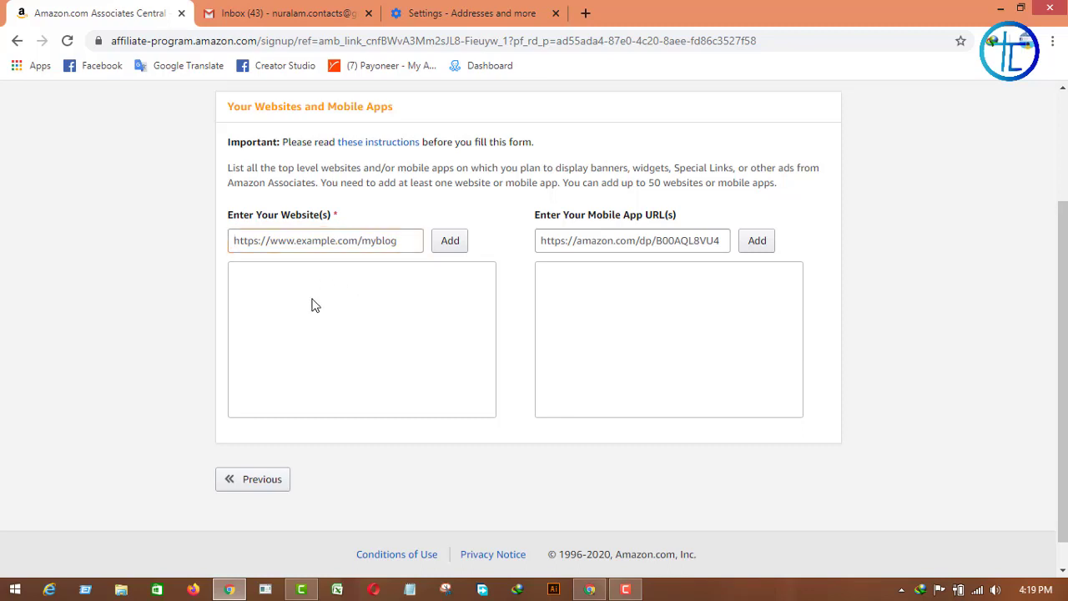
click(294, 240)
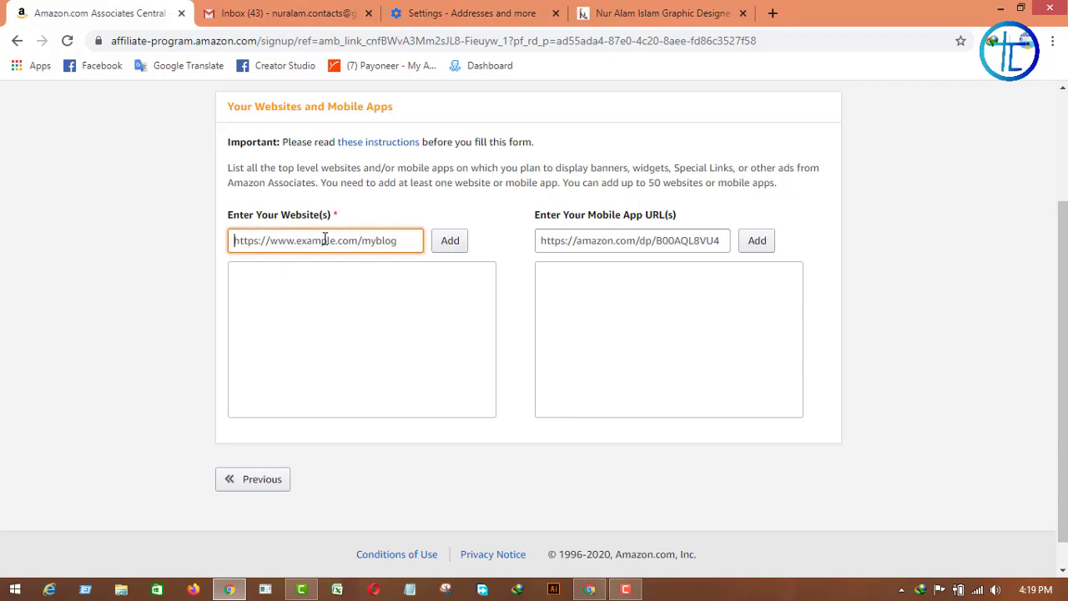
text(https://www.nuralamislam.info/)
click(450, 240)
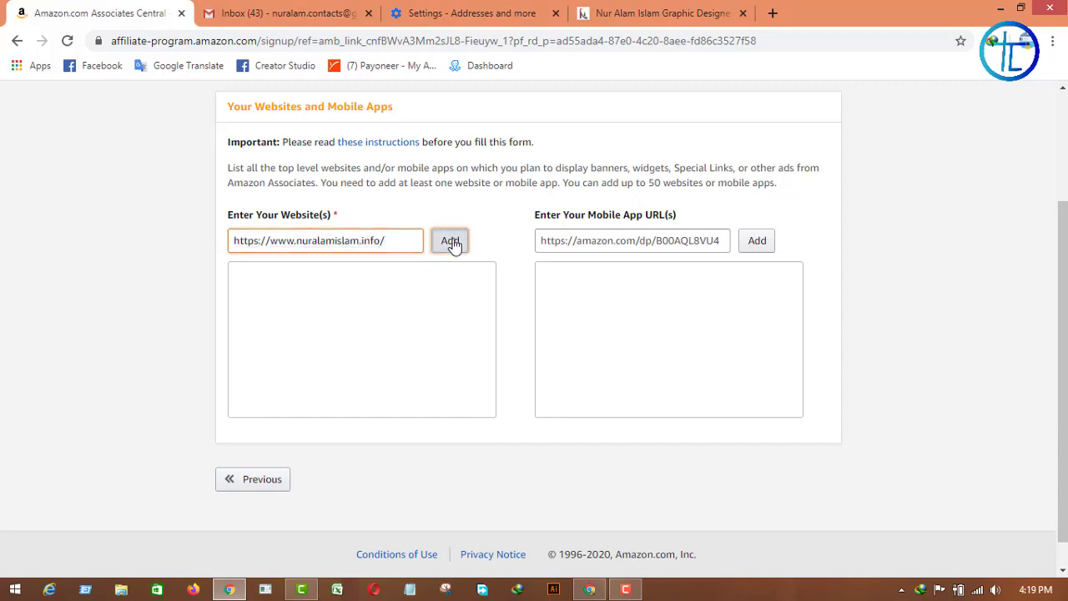
scroll(383, 279, down, 1)
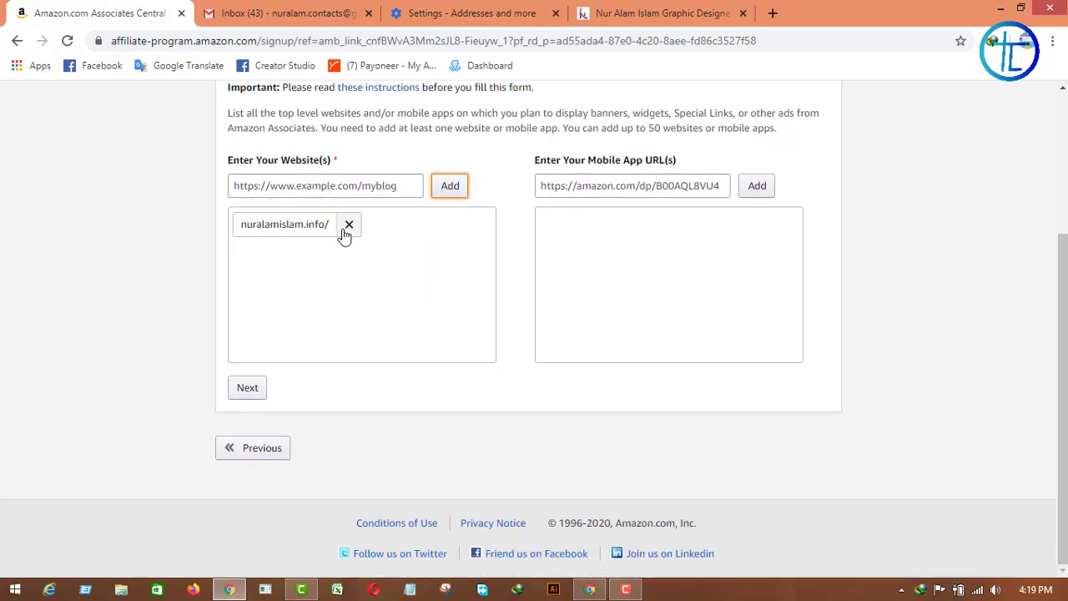
Answer 'No' to the children-under-13 question and confirm the website list
click(309, 185)
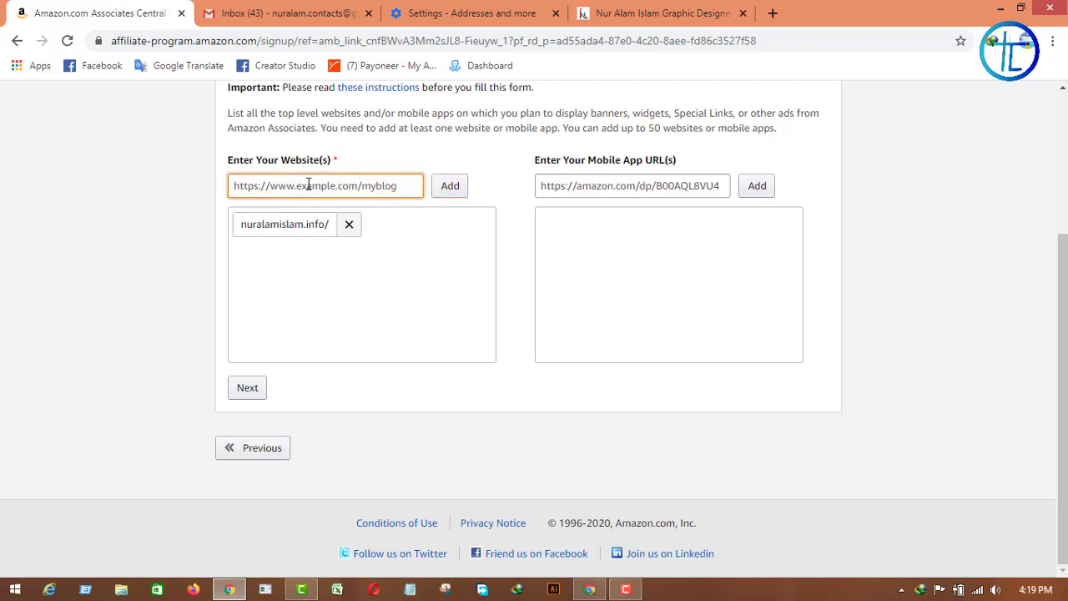
click(648, 189)
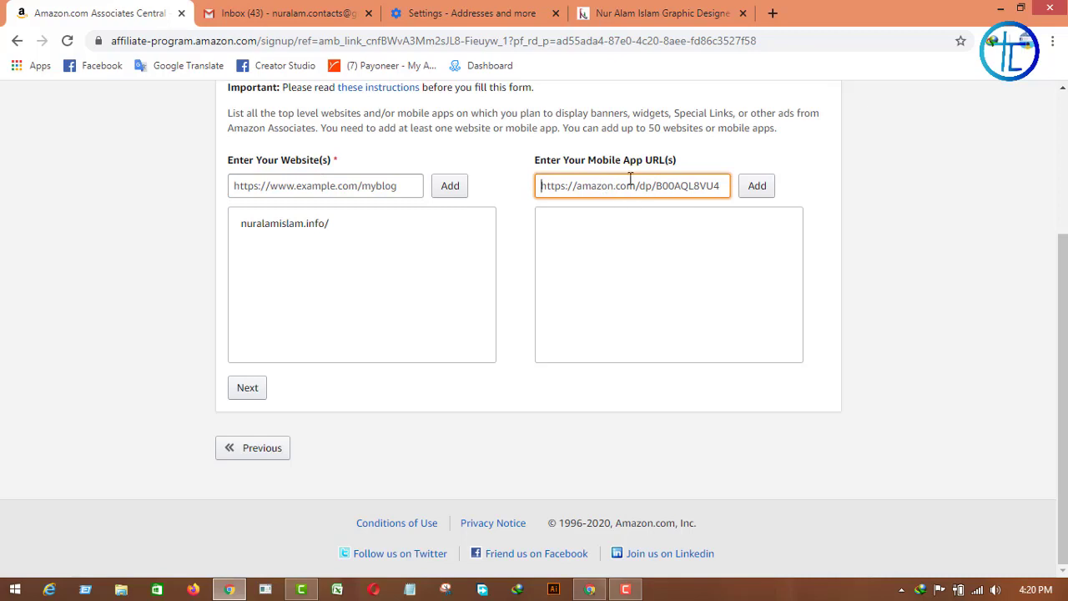
click(642, 258)
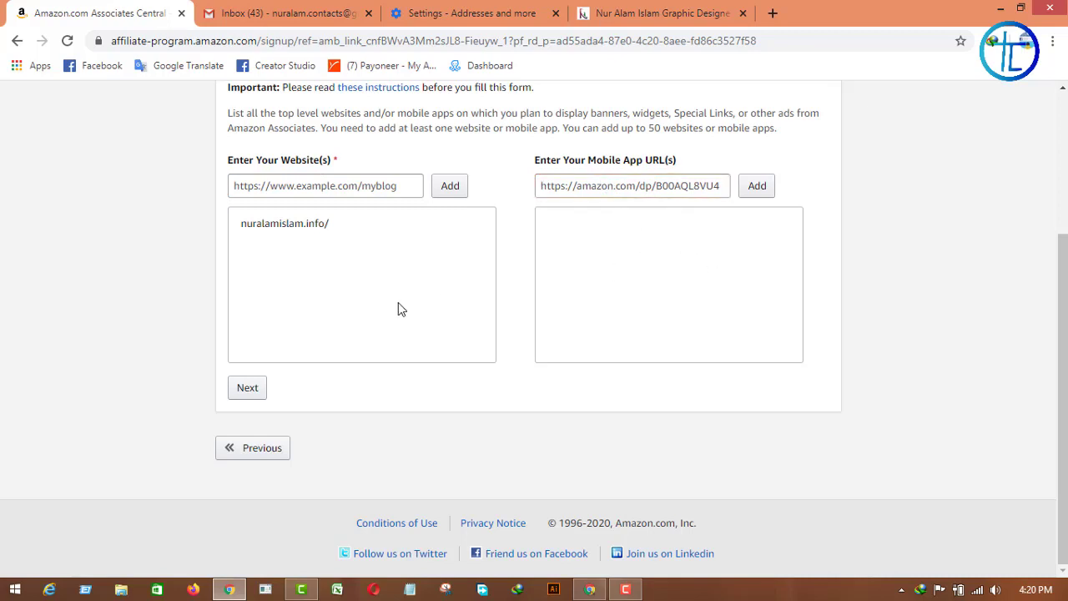
click(247, 389)
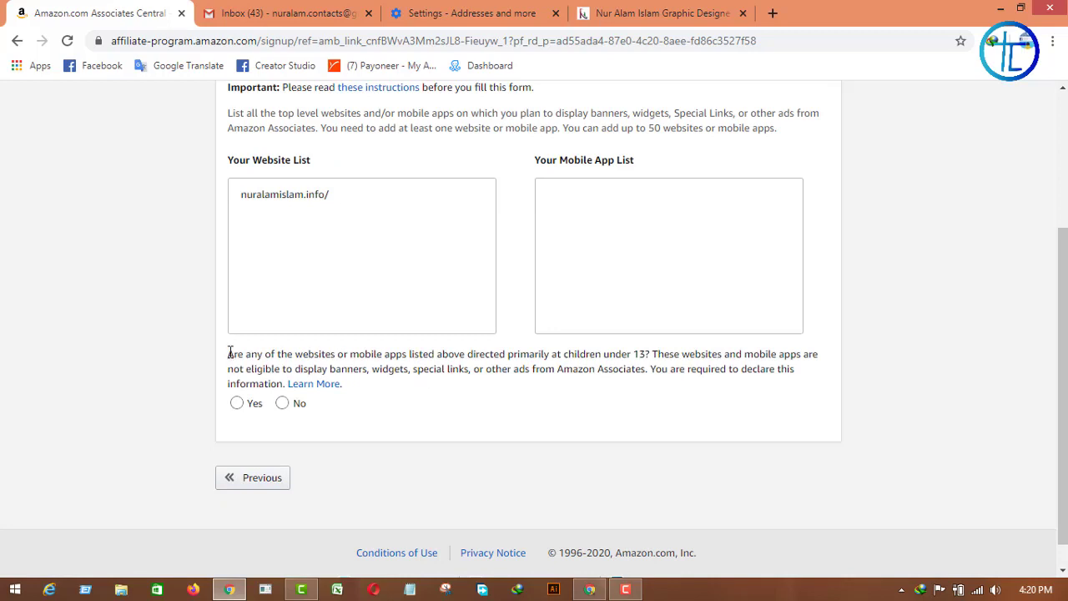
drag(228, 354, 534, 371)
drag(723, 370, 823, 375)
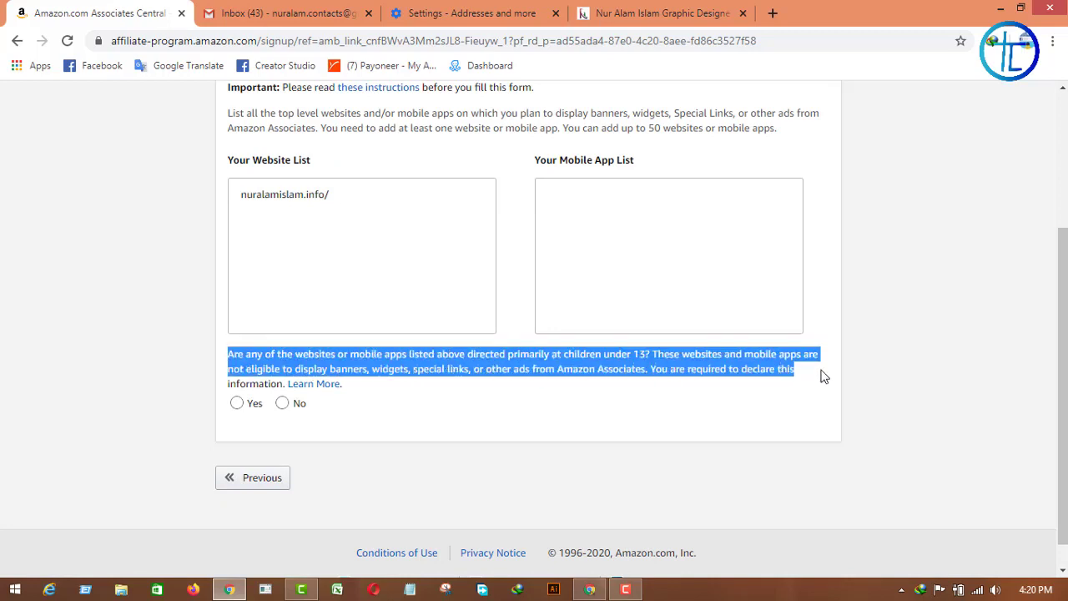
click(647, 354)
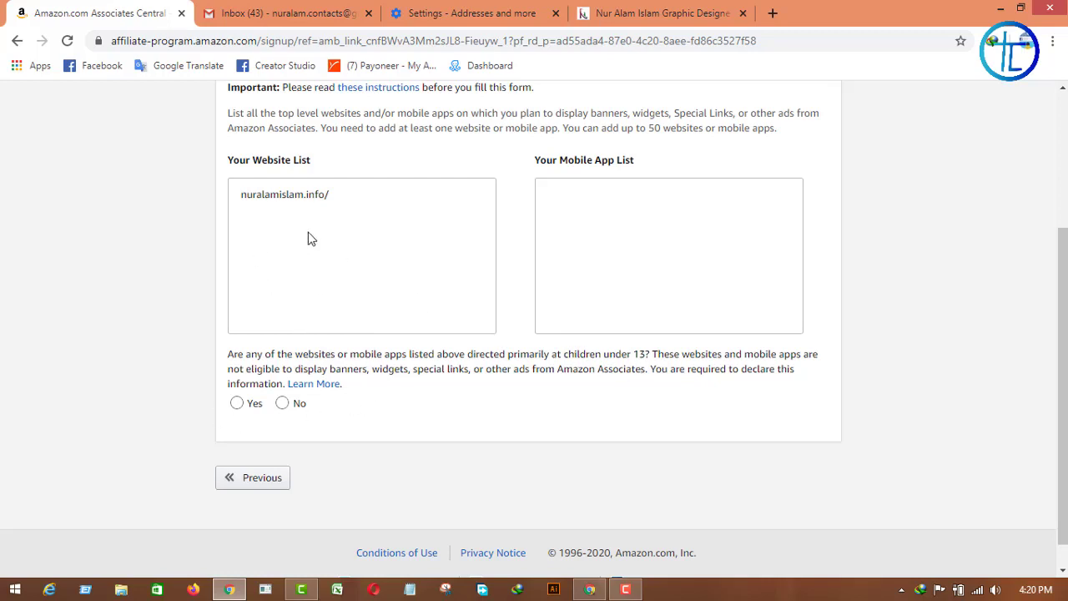
click(240, 404)
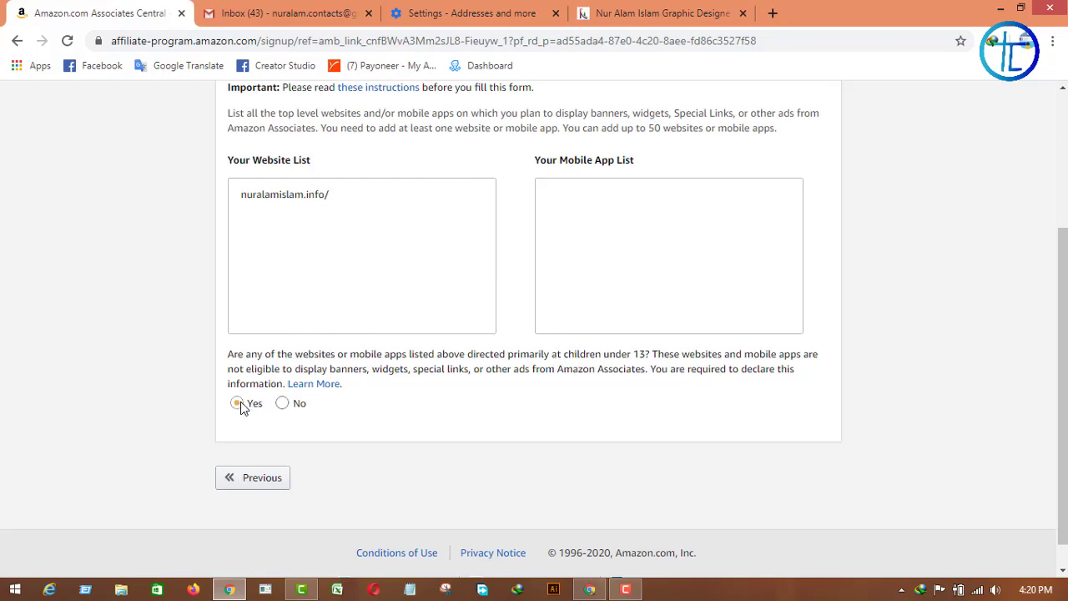
click(282, 404)
click(264, 444)
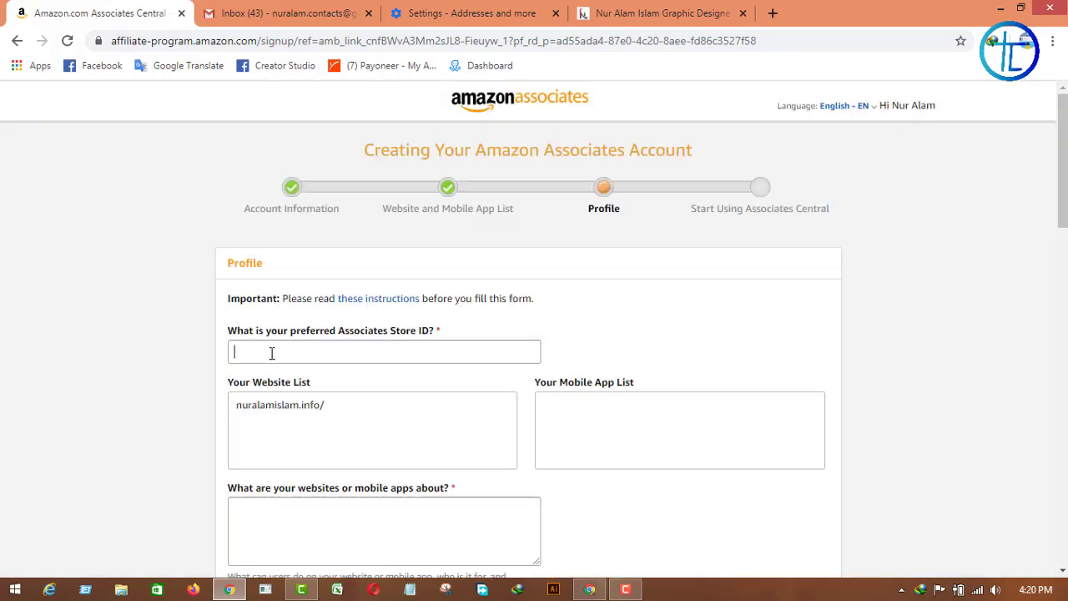
Enter the preferred Associates Store ID, then move to the 'What are your websites about?' box
click(271, 353)
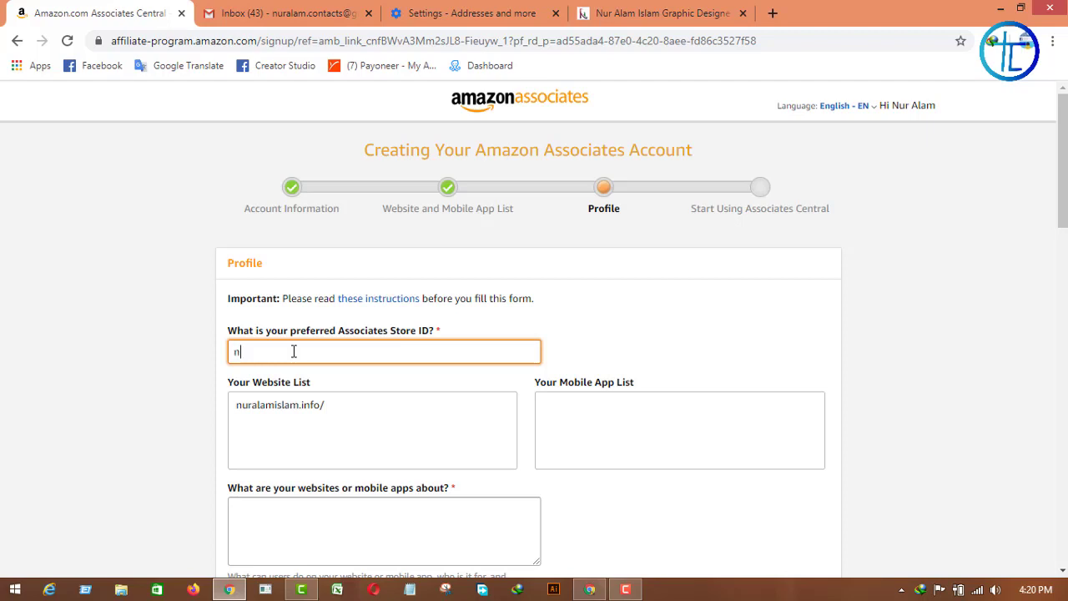
text(uralamislam)
scroll(373, 392, down, 2)
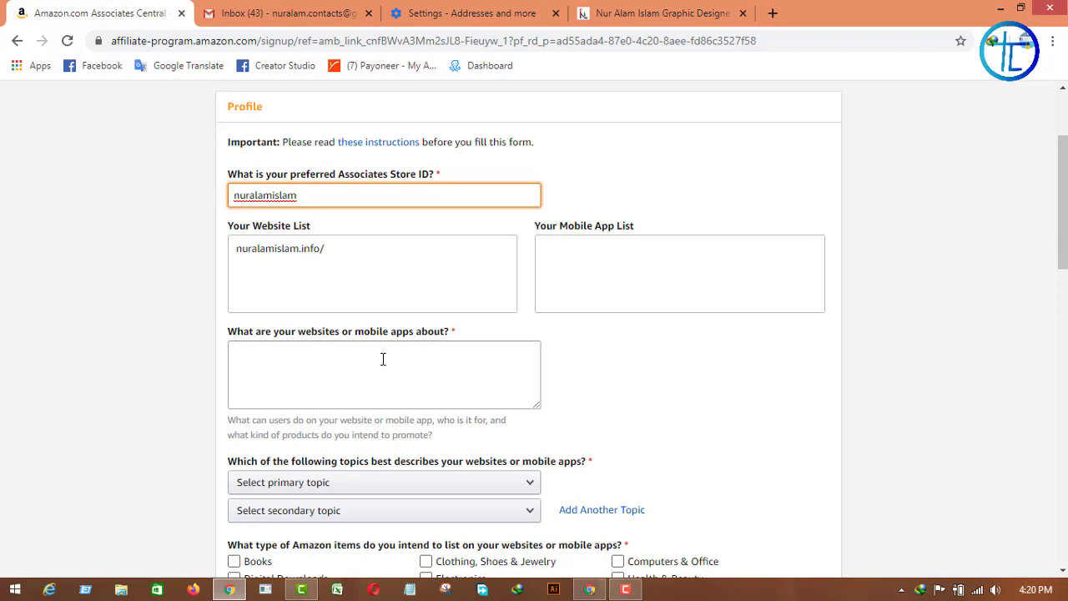
click(404, 290)
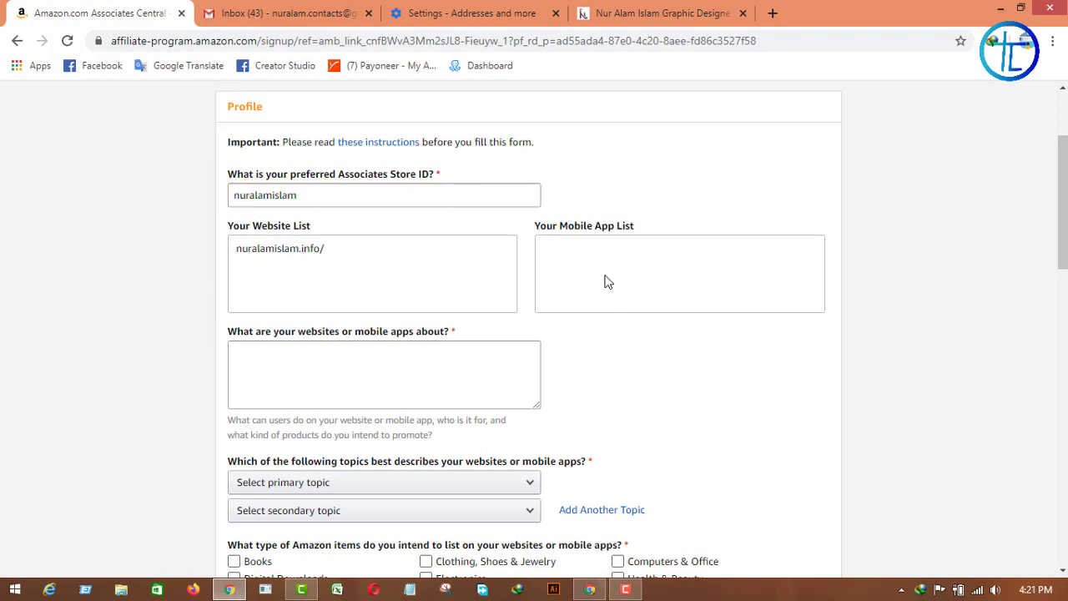
scroll(348, 243, down, 2)
click(298, 216)
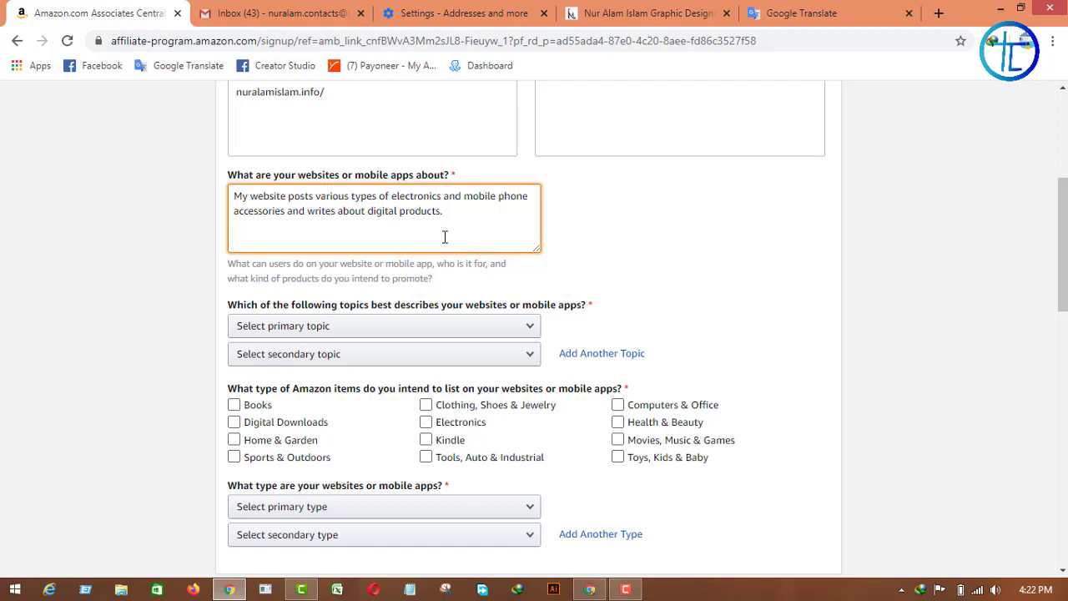
Set the primary and second topics to Computers/Software/Technology
scroll(450, 241, down, 2)
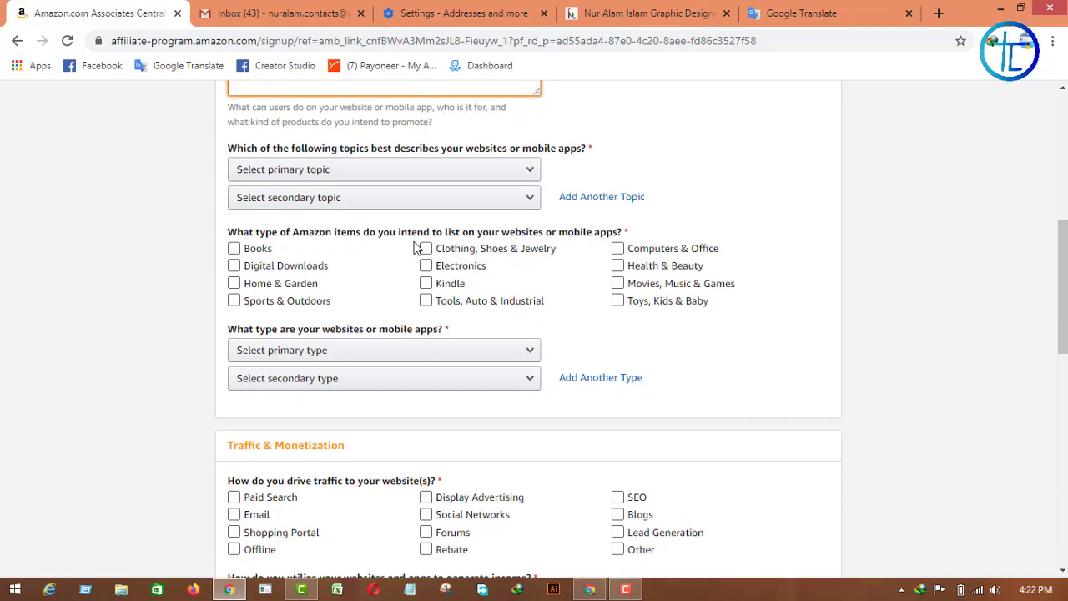
click(457, 265)
click(478, 261)
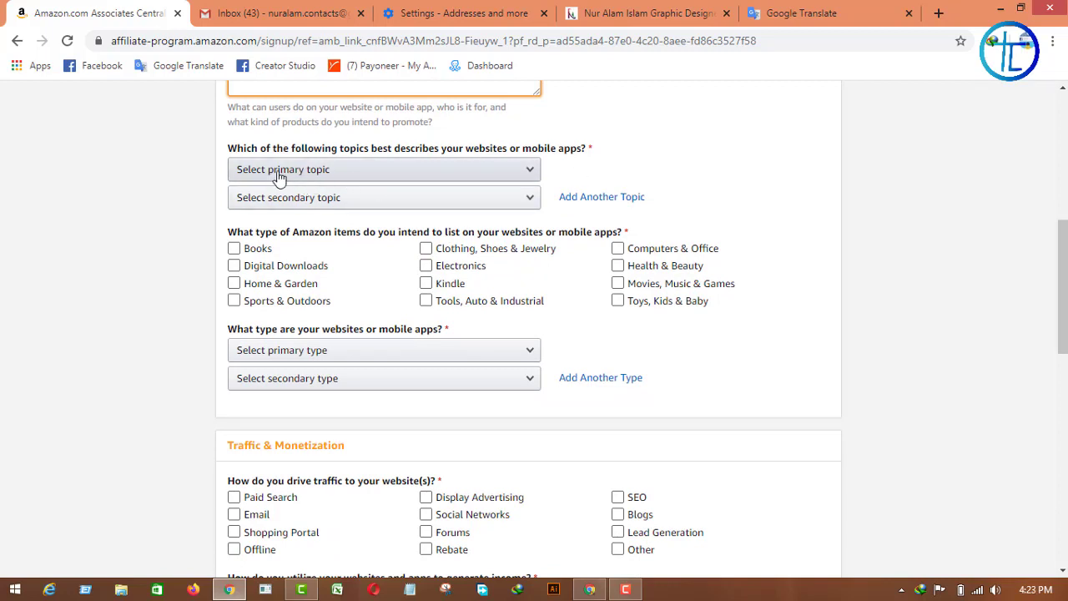
click(329, 173)
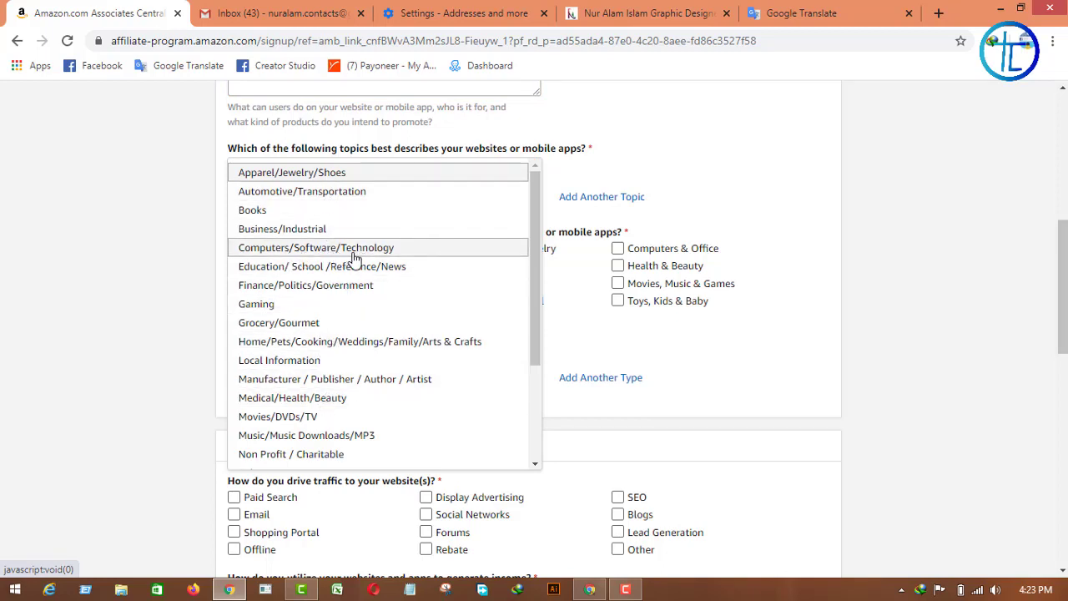
click(349, 251)
click(343, 200)
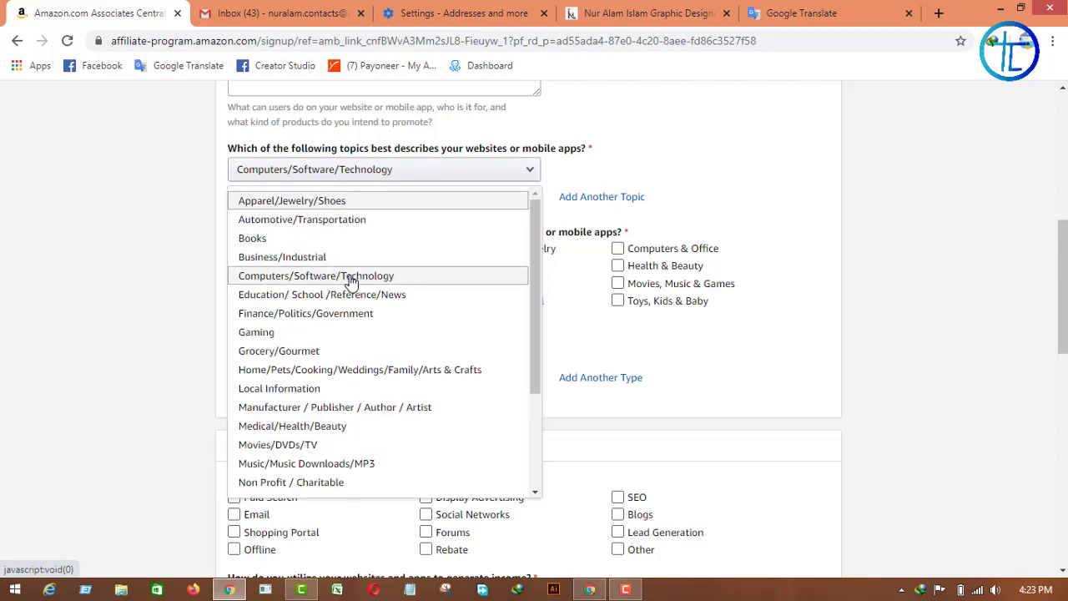
scroll(364, 326, down, 2)
scroll(364, 326, up, 2)
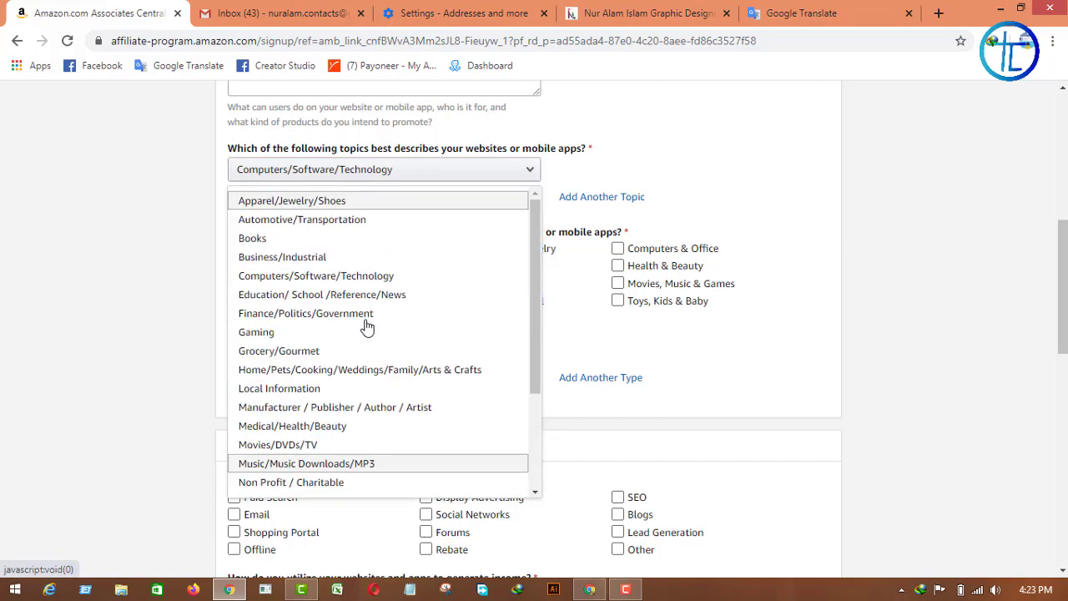
click(340, 278)
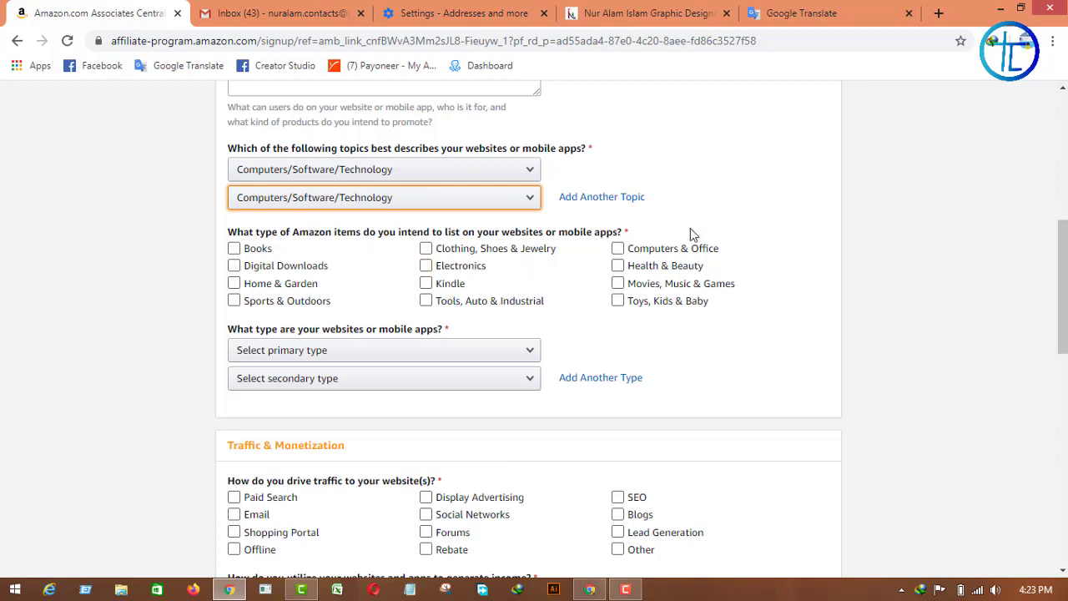
Tick Electronics and Computers & Office as item types
click(474, 266)
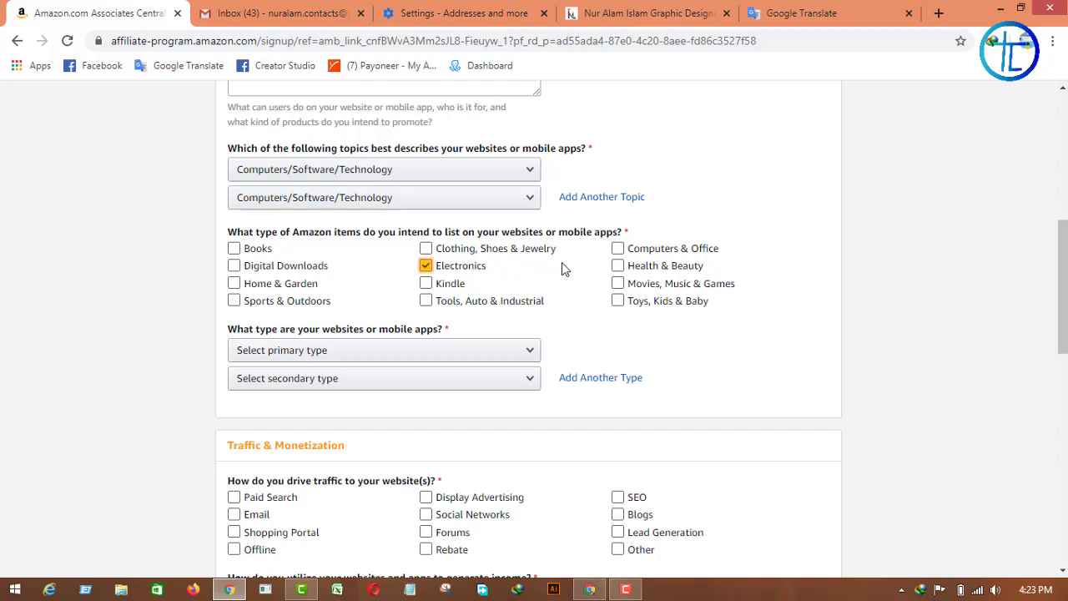
click(634, 251)
click(659, 284)
click(641, 300)
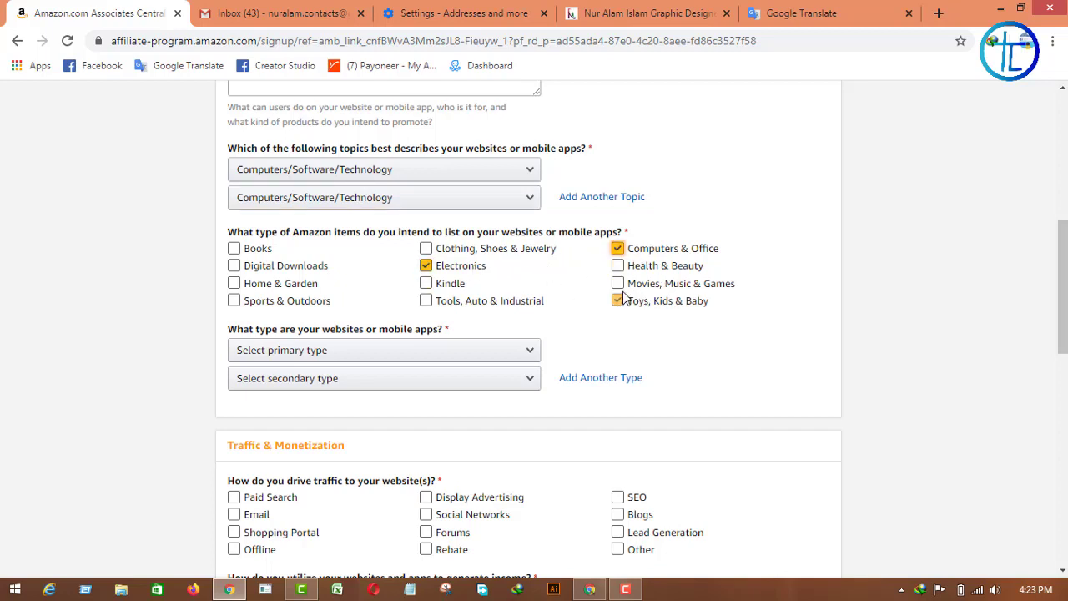
click(639, 300)
click(639, 283)
click(638, 267)
click(635, 267)
click(501, 302)
click(444, 302)
Add Digital Downloads, Home & Garden, and Tools, Auto & Industrial as item types
click(464, 283)
click(448, 283)
click(358, 288)
click(307, 282)
click(294, 250)
click(300, 250)
click(321, 267)
click(367, 285)
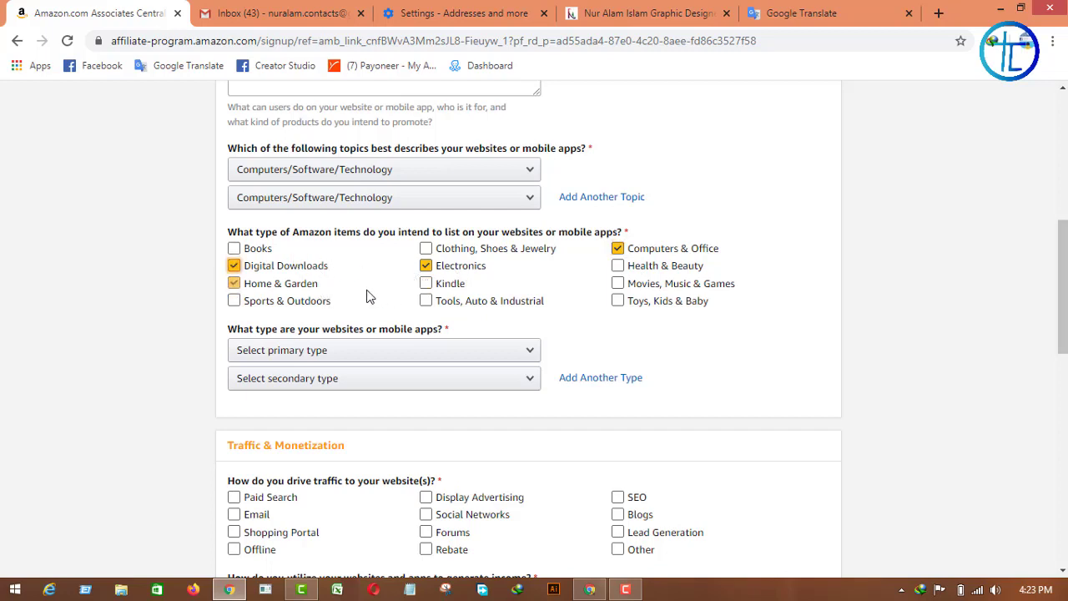
click(442, 302)
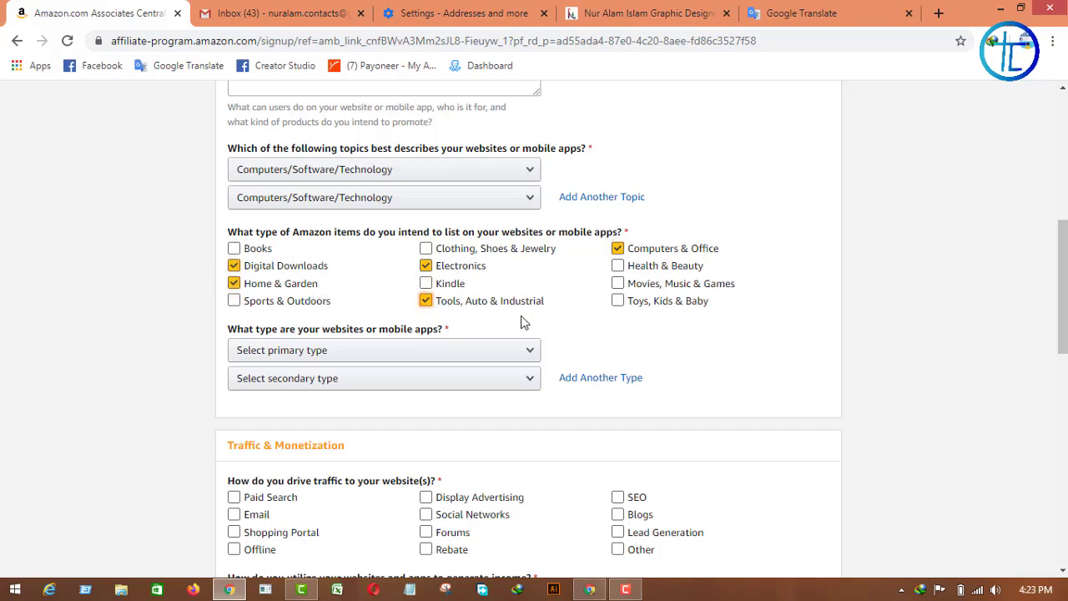
click(425, 283)
click(426, 282)
scroll(440, 308, down, 1)
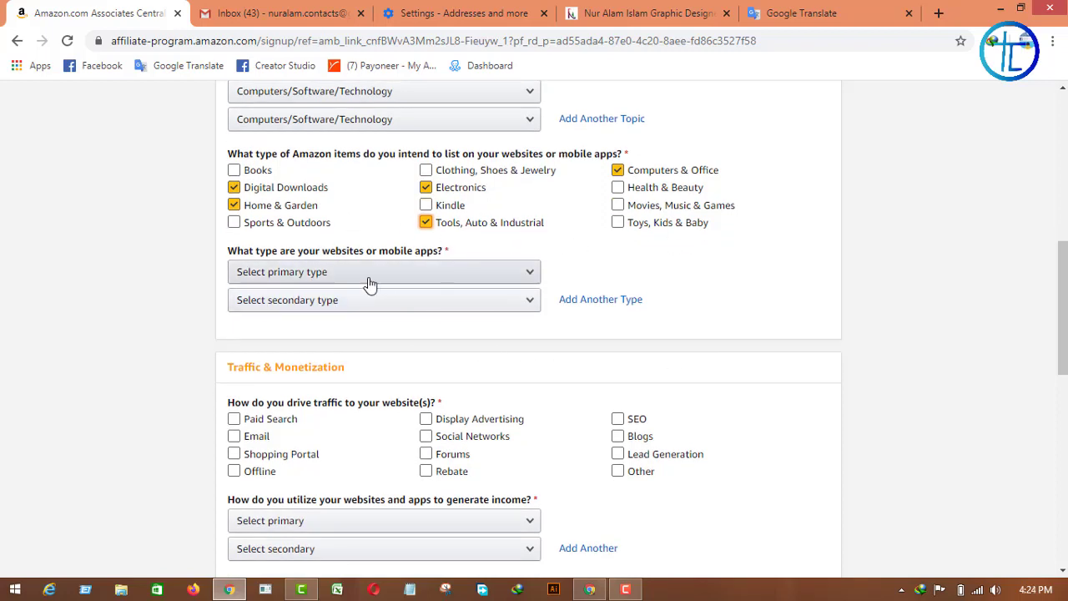
Set both primary and secondary website type to Content or Niche Website
click(369, 275)
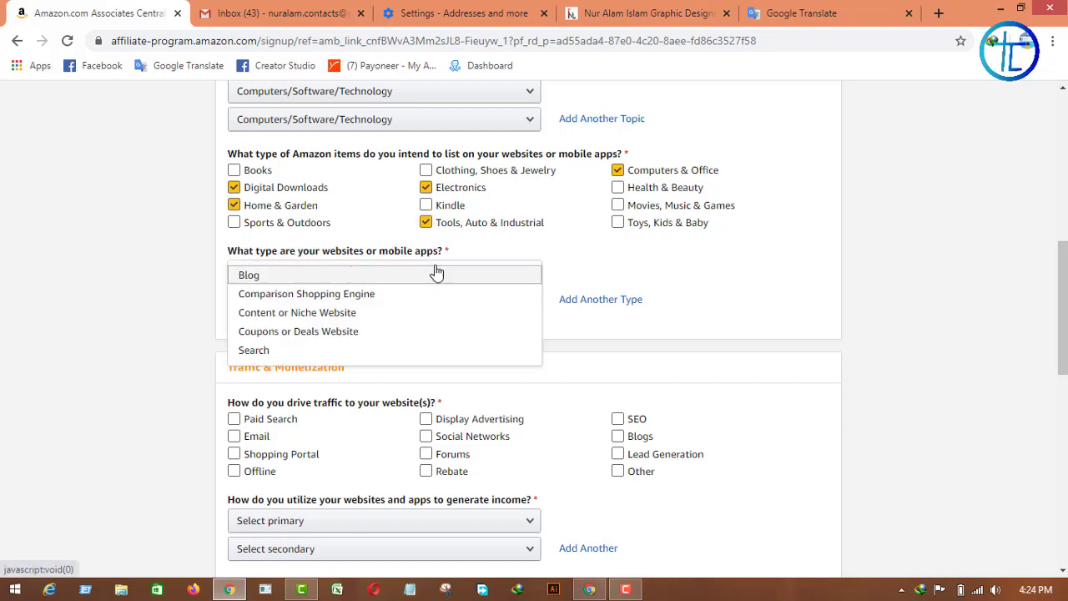
click(347, 313)
click(345, 302)
click(327, 340)
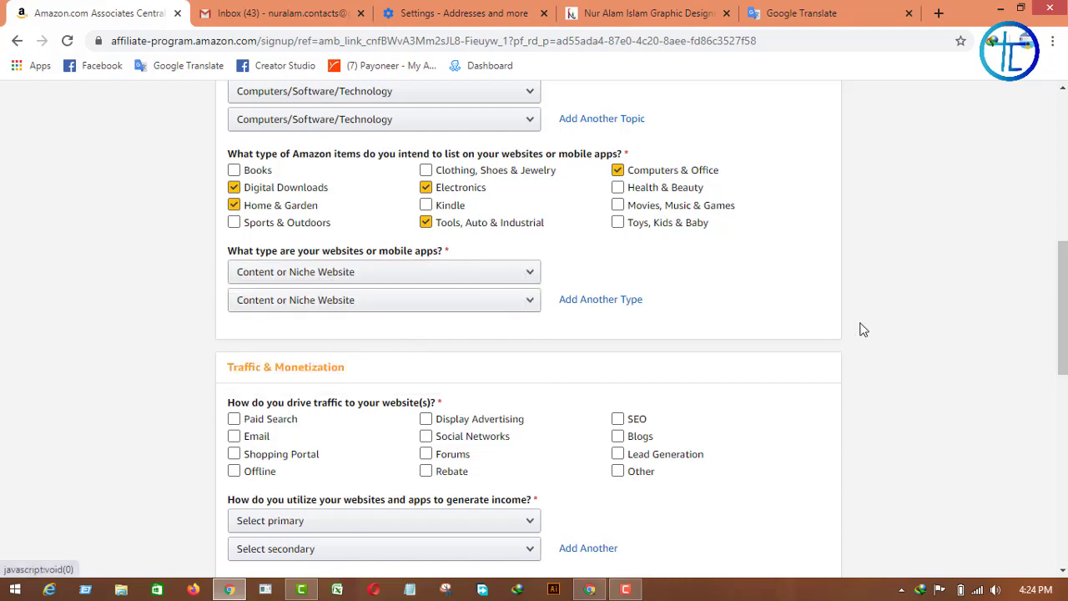
scroll(495, 172, down, 2)
click(488, 150)
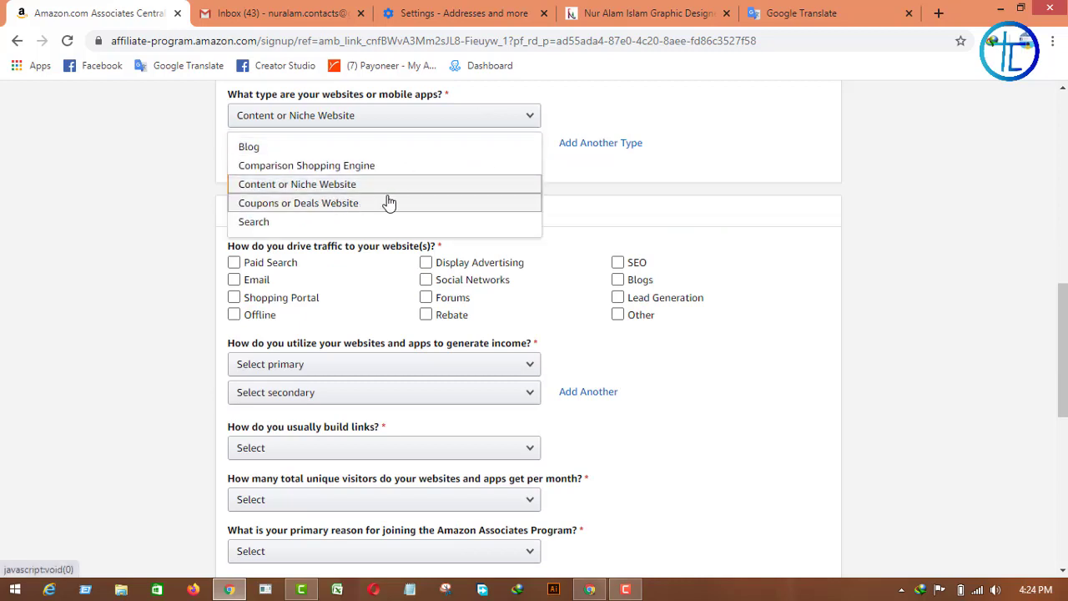
click(326, 184)
Tick Social Networks, SEO, Blogs and Forums as traffic sources
scroll(327, 184, down, 1)
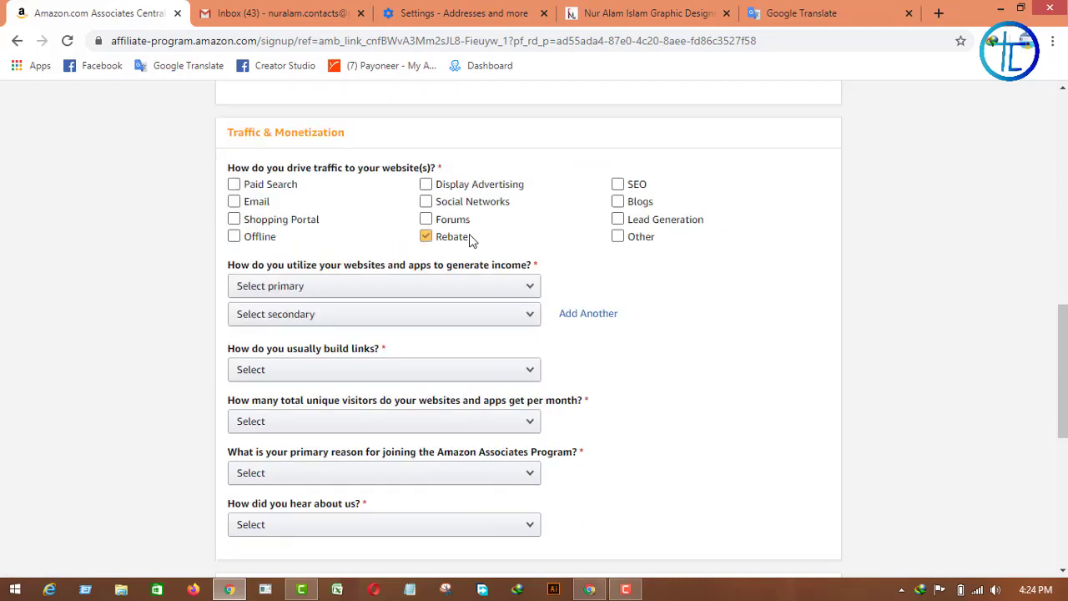
click(371, 219)
click(425, 219)
click(425, 183)
click(461, 202)
click(634, 185)
click(636, 203)
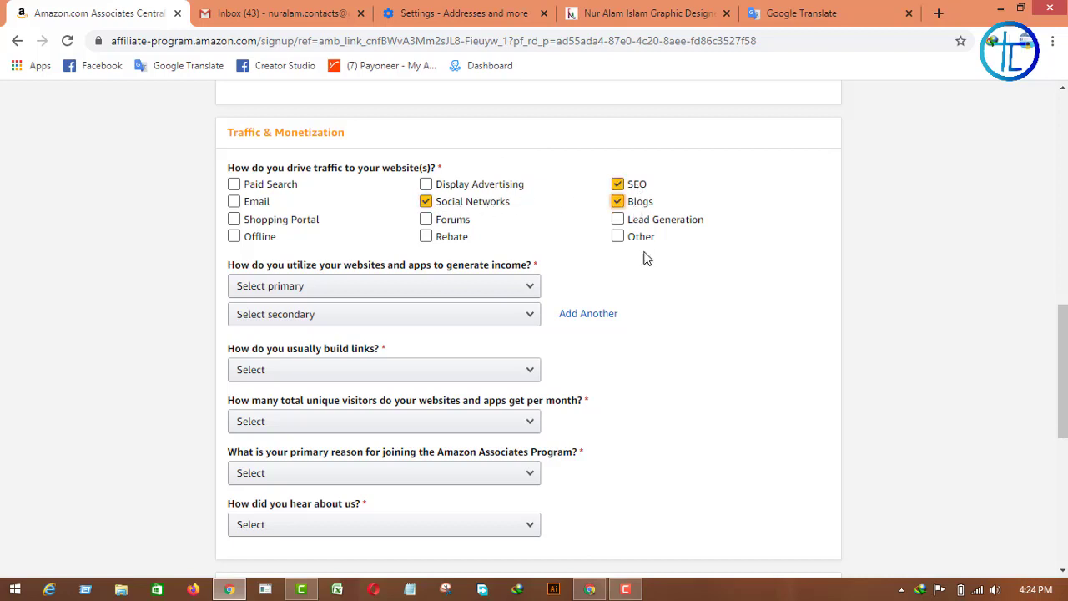
click(630, 221)
click(630, 222)
click(426, 236)
click(425, 218)
scroll(445, 226, down, 1)
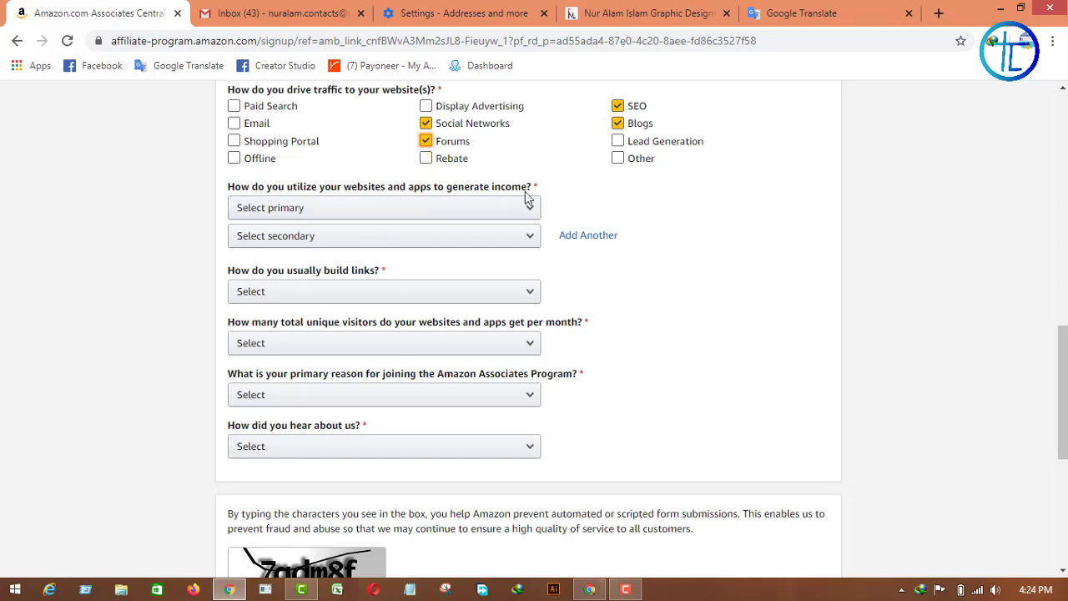
Answer both income questions with the Amazon Associates-only monetization option
click(355, 210)
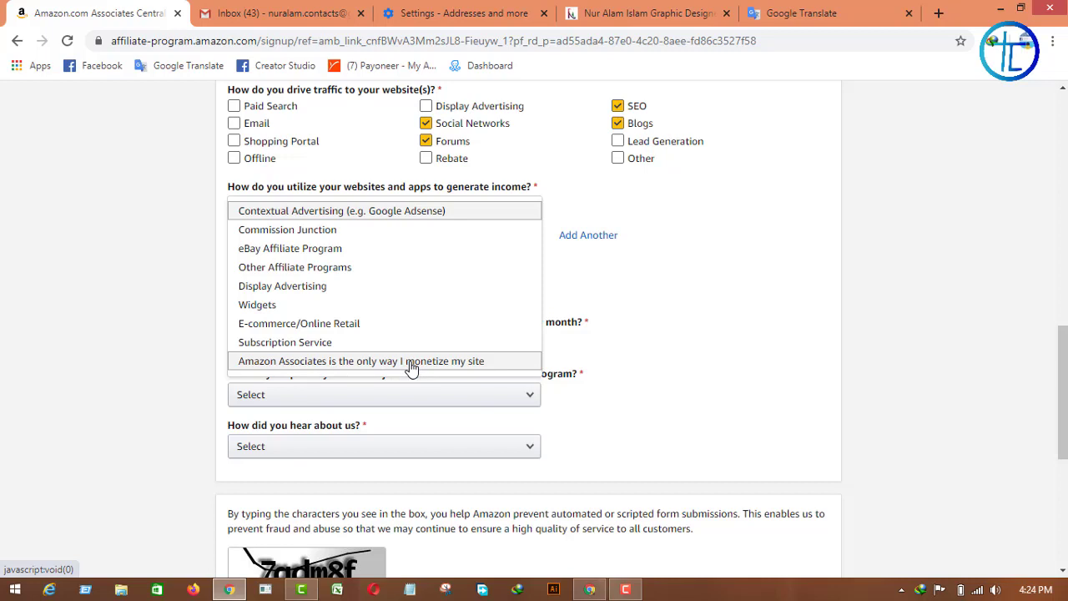
click(410, 360)
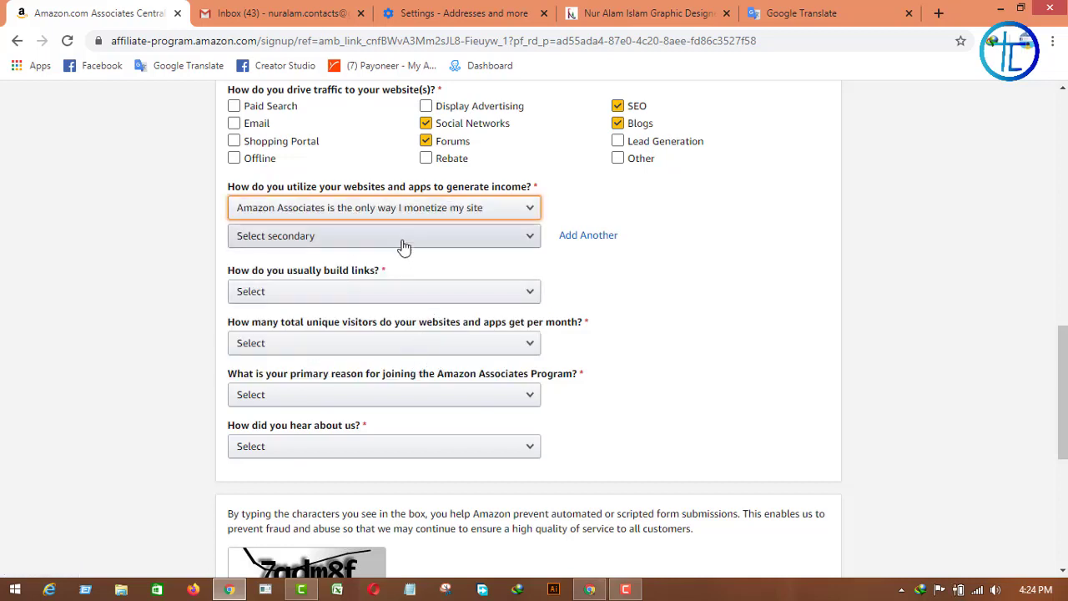
click(403, 239)
click(389, 389)
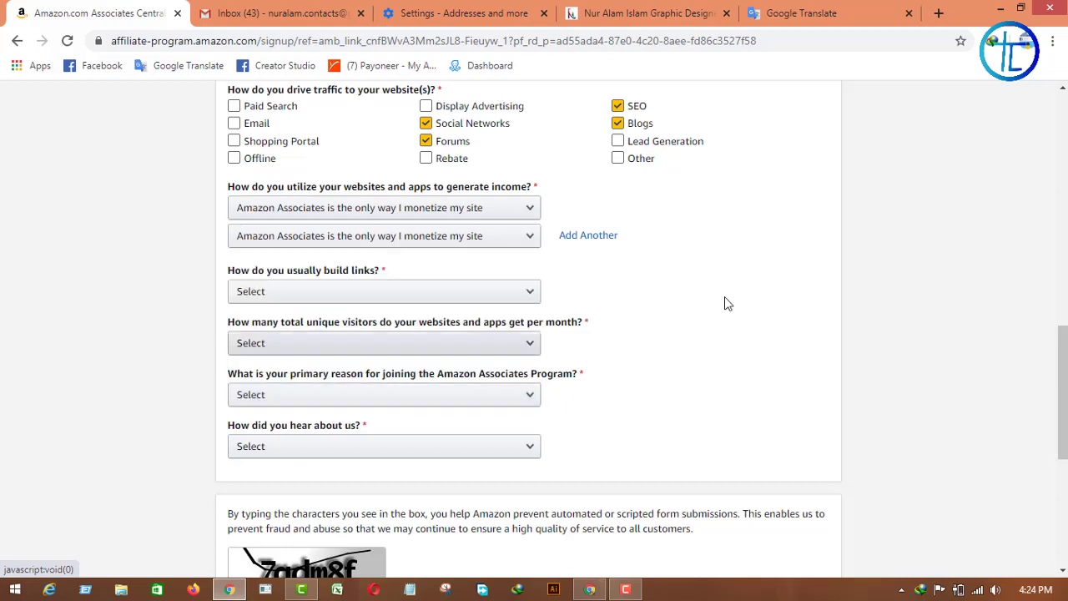
scroll(584, 275, down, 1)
click(351, 215)
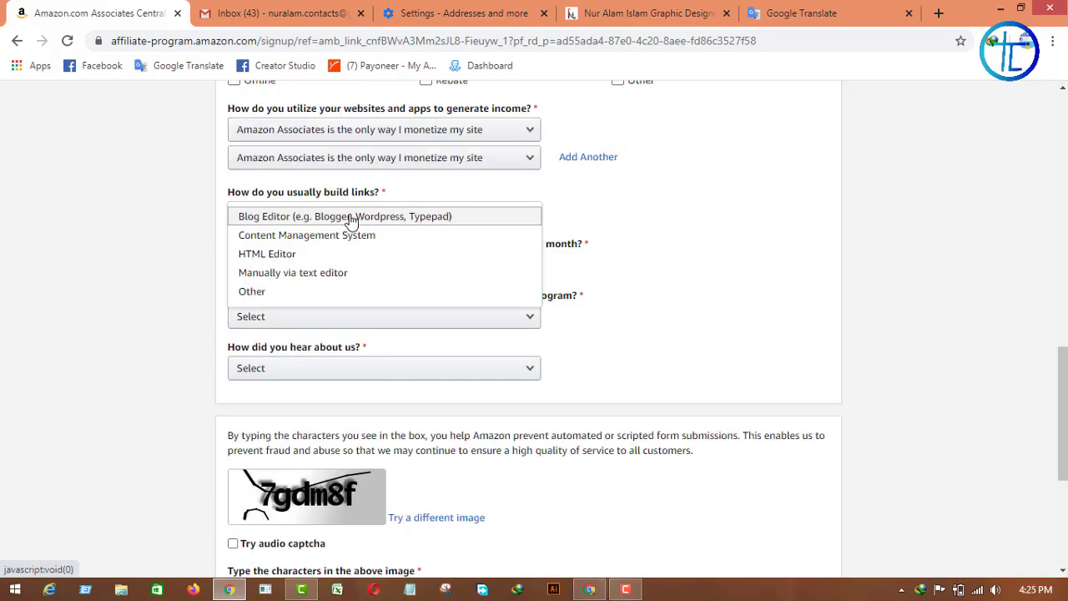
Answer Content Management System, From 5,001 to 50,000, To monetize my site, and Online Search
click(351, 234)
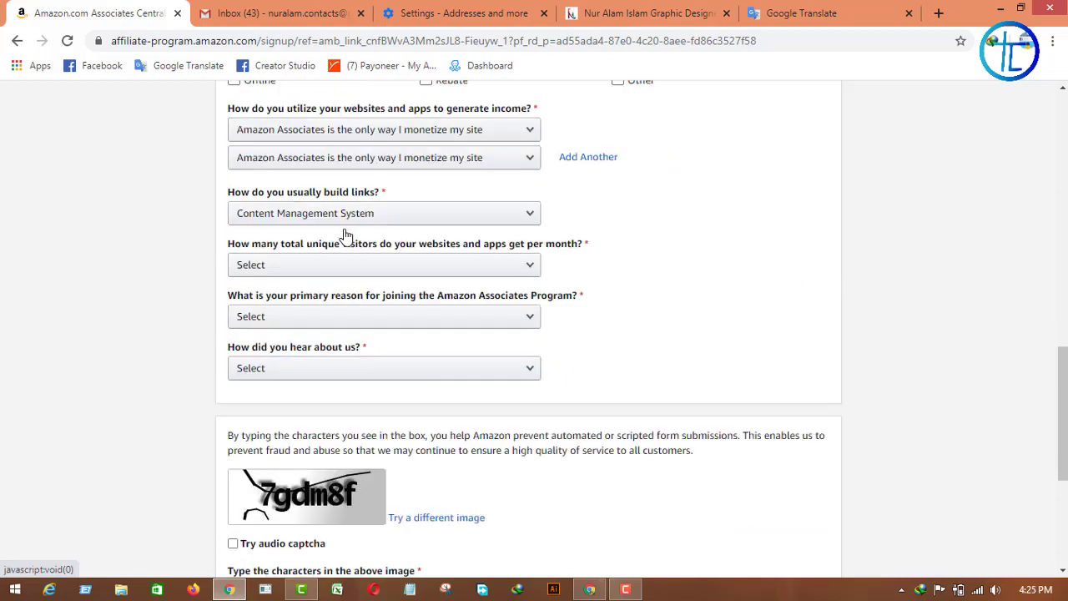
click(500, 265)
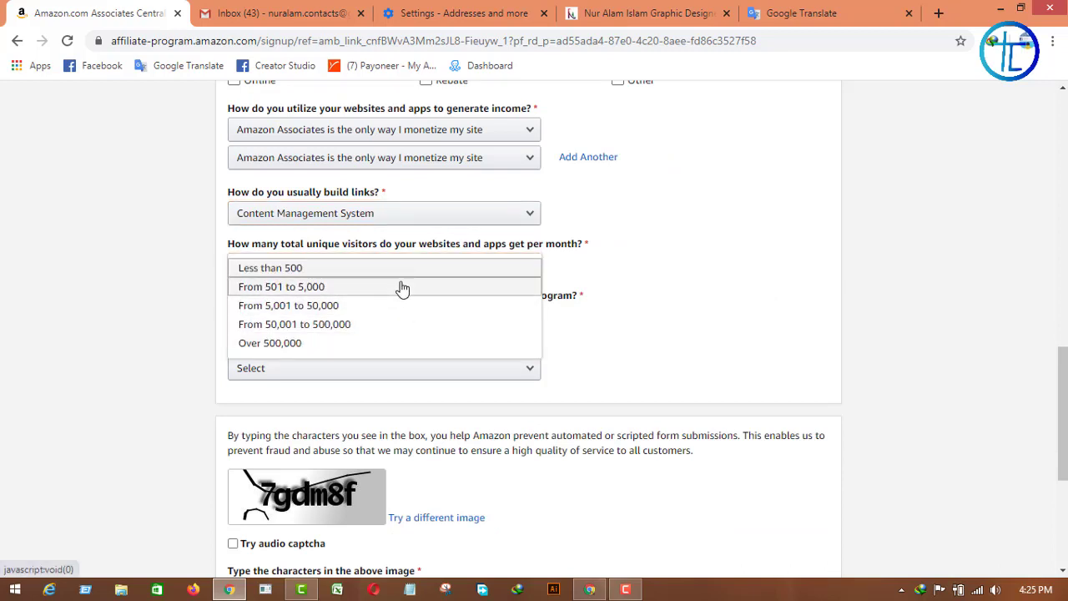
click(325, 305)
click(309, 316)
click(356, 322)
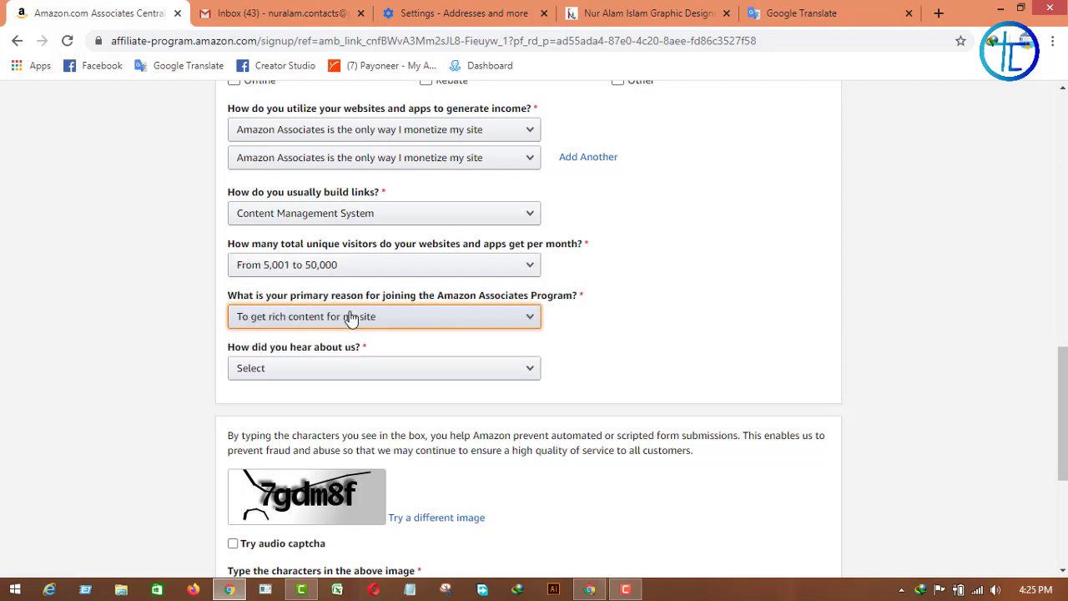
click(367, 316)
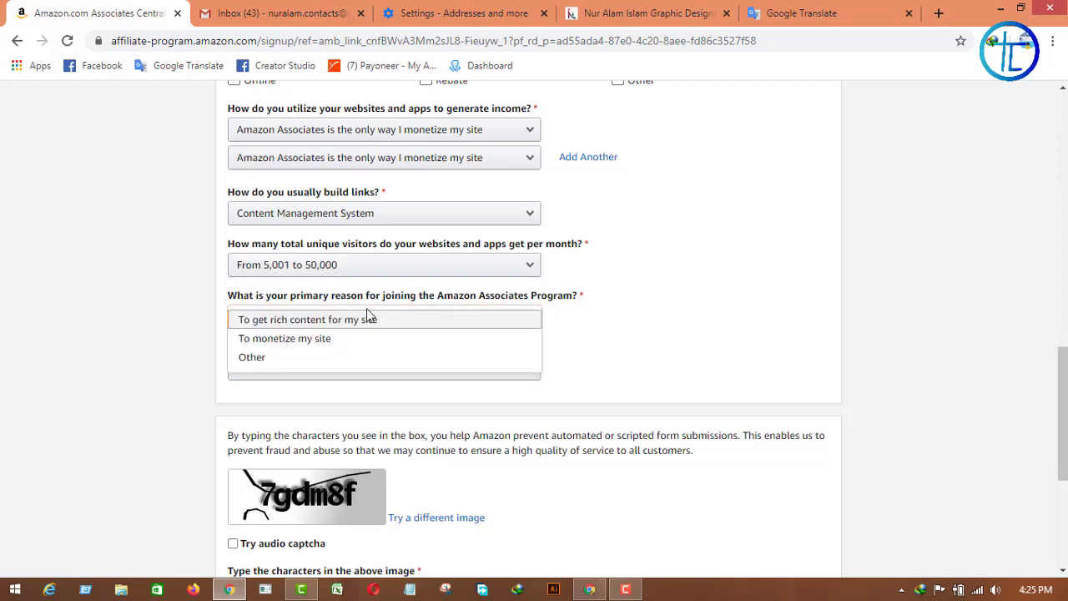
click(357, 342)
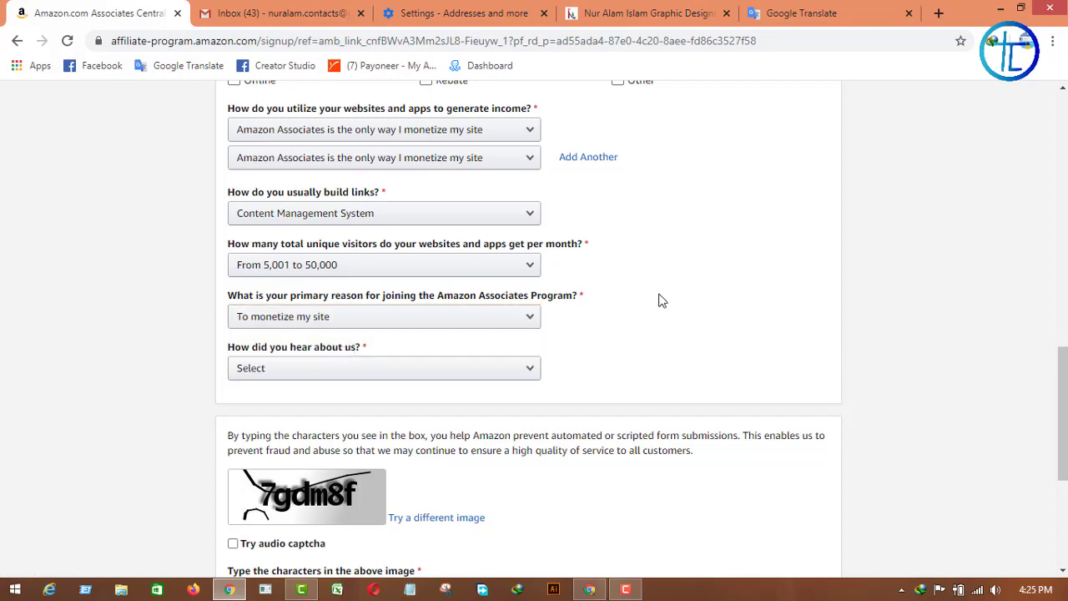
scroll(663, 284, down, 2)
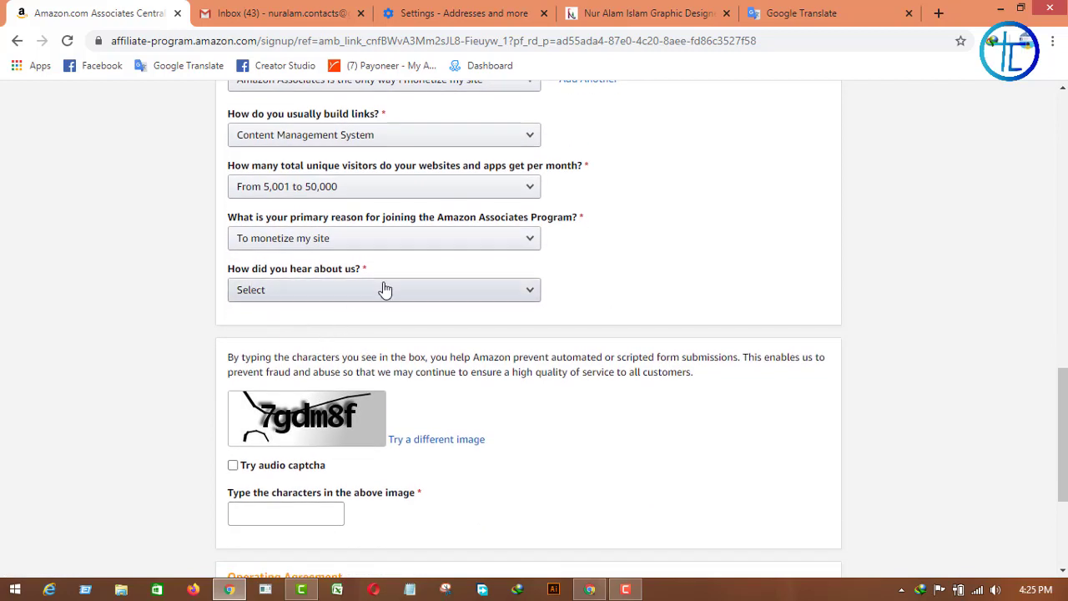
click(356, 289)
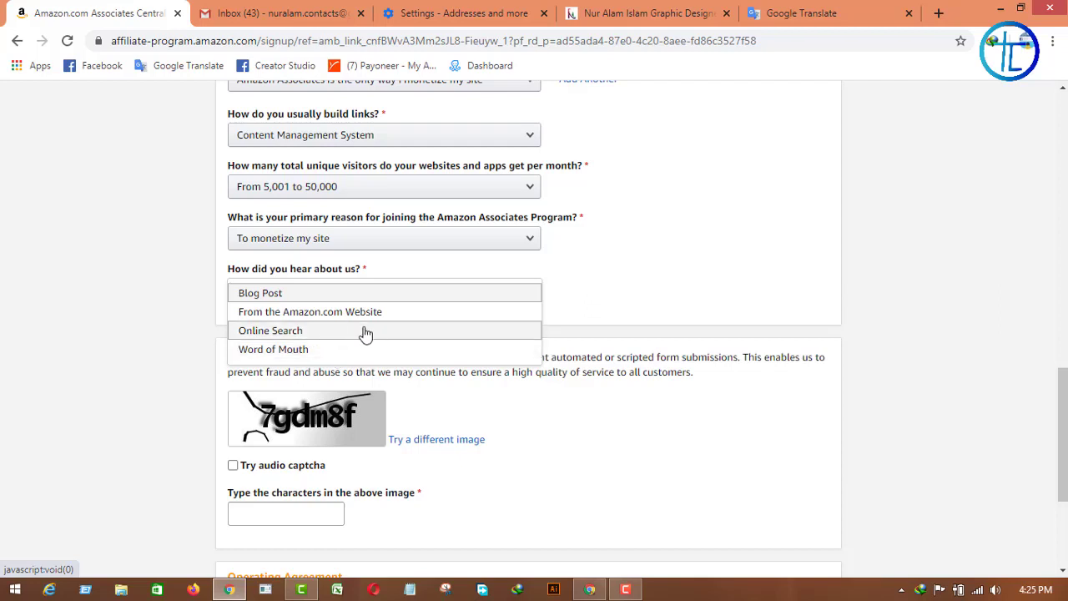
click(291, 332)
Enter the captcha, accept the Operating Agreement, and finish the application
scroll(667, 284, down, 2)
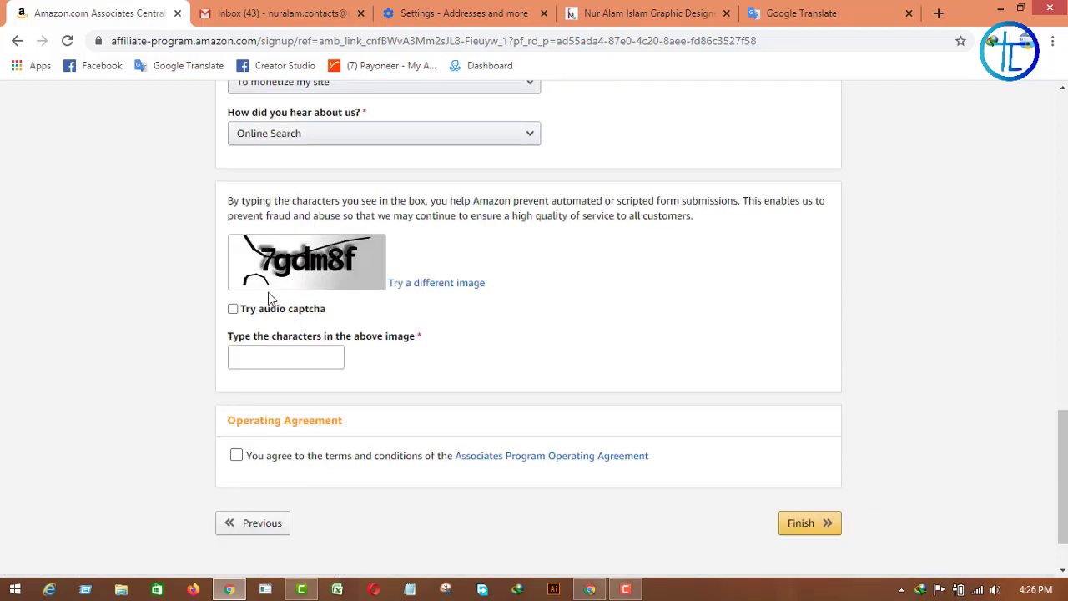
click(258, 361)
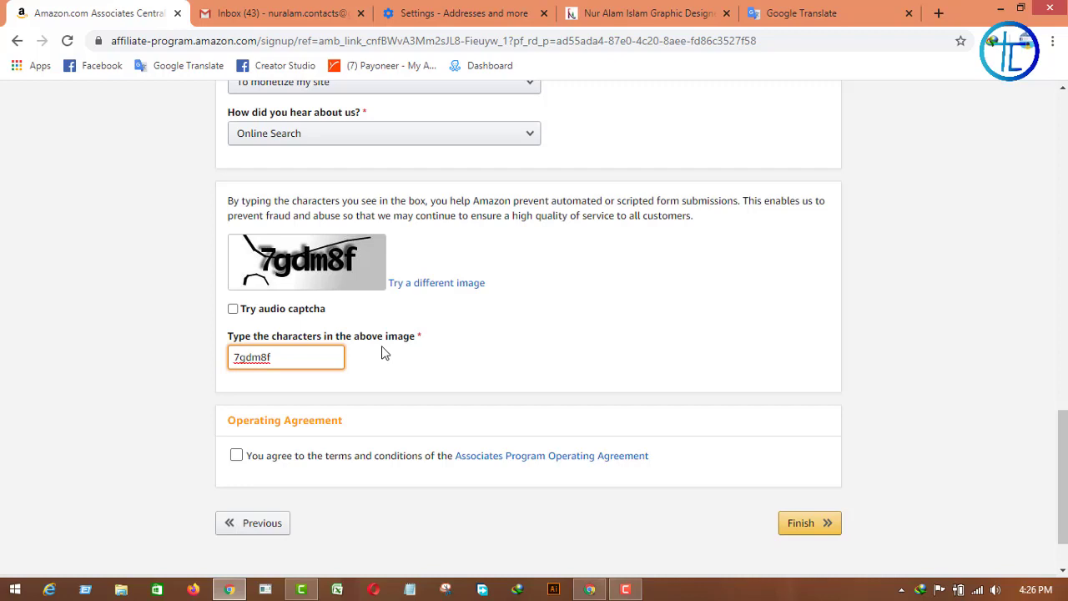
scroll(372, 334, down, 2)
click(237, 380)
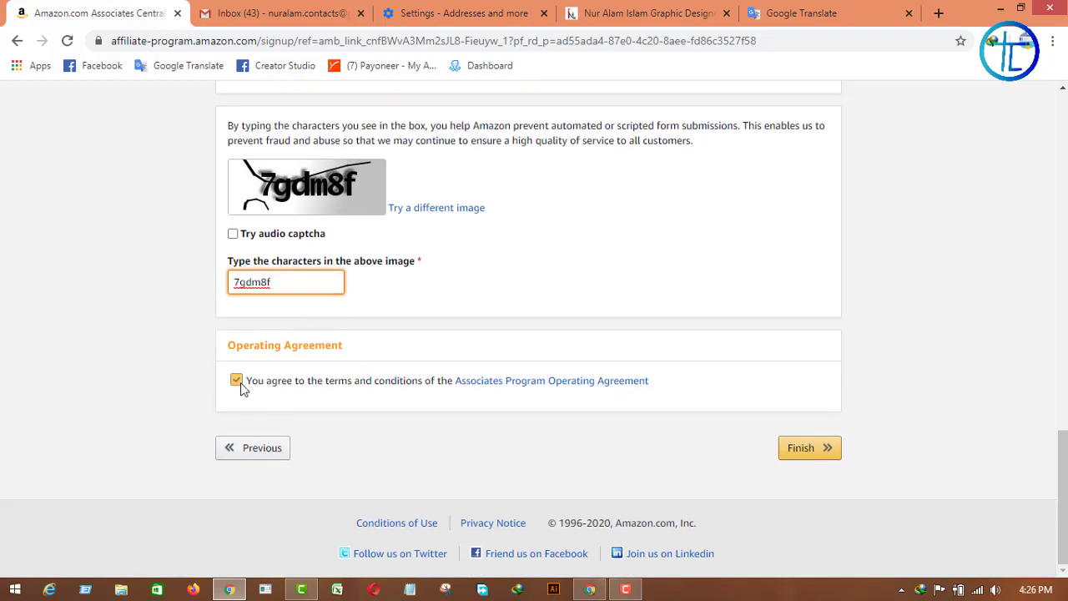
click(237, 380)
click(237, 381)
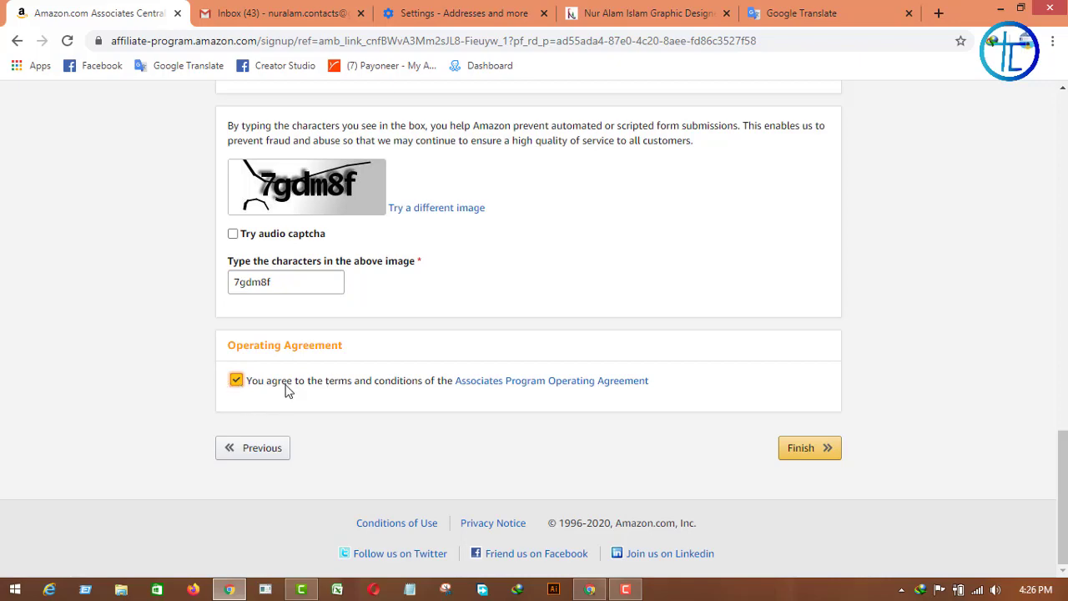
click(803, 450)
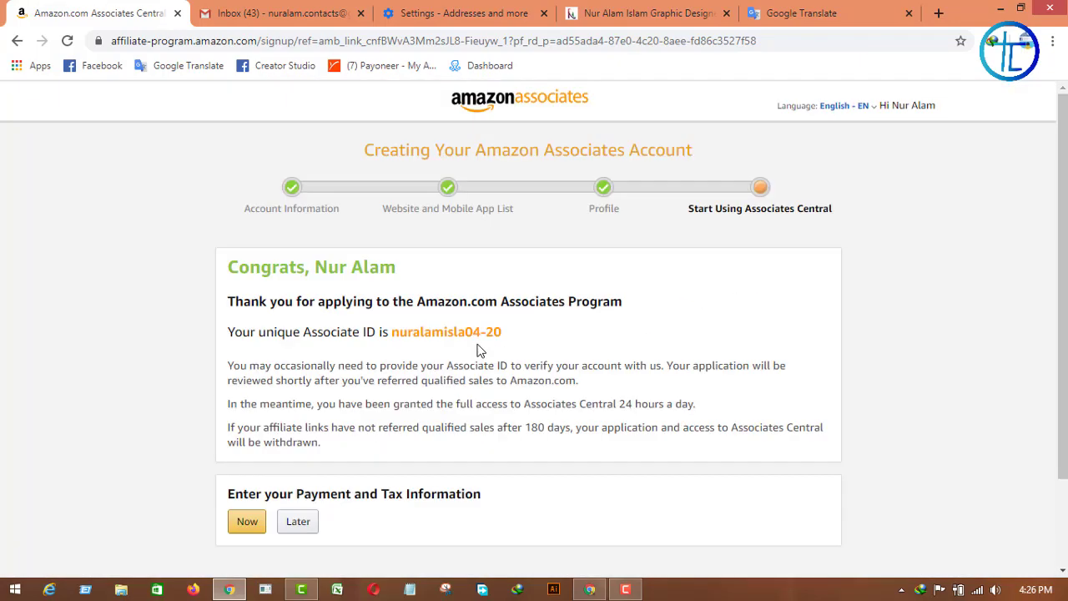
Copy the assigned Associate ID from the Congrats page
drag(233, 337, 505, 337)
click(506, 336)
triple_click(475, 335)
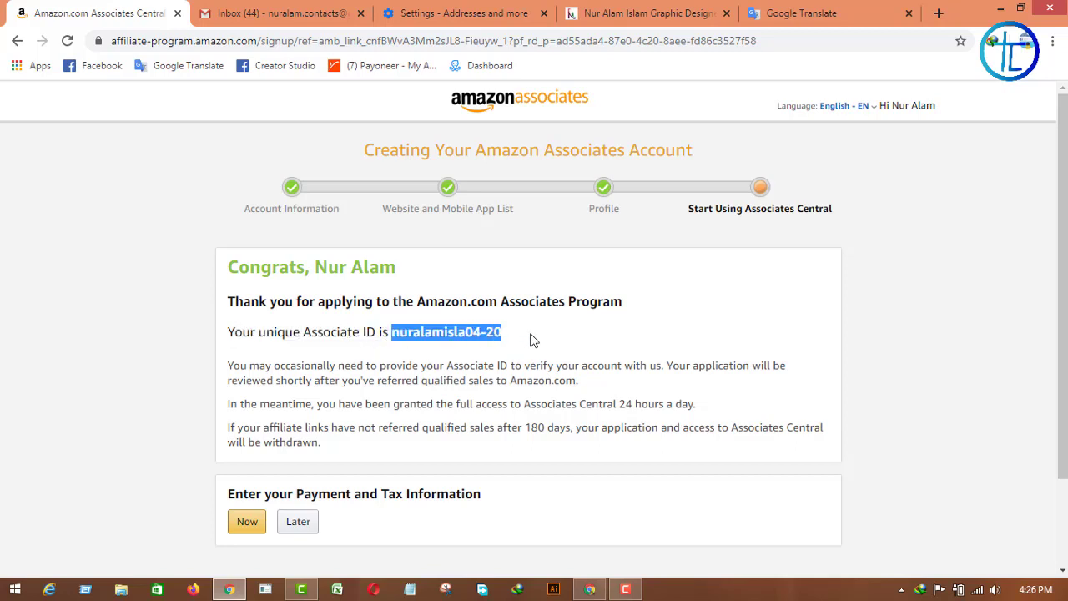
right_click(456, 336)
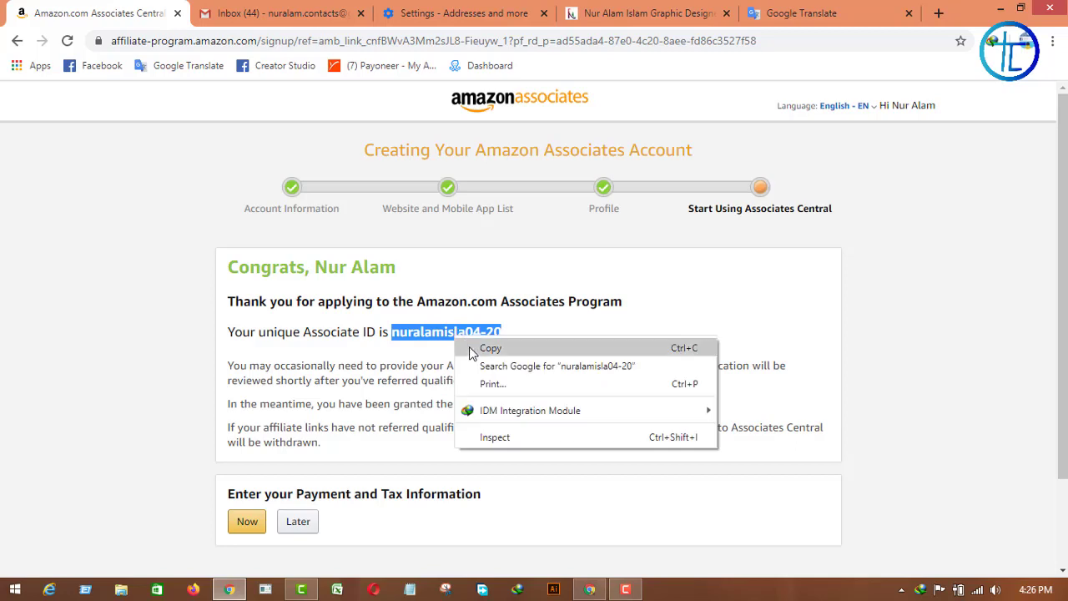
click(472, 348)
click(431, 327)
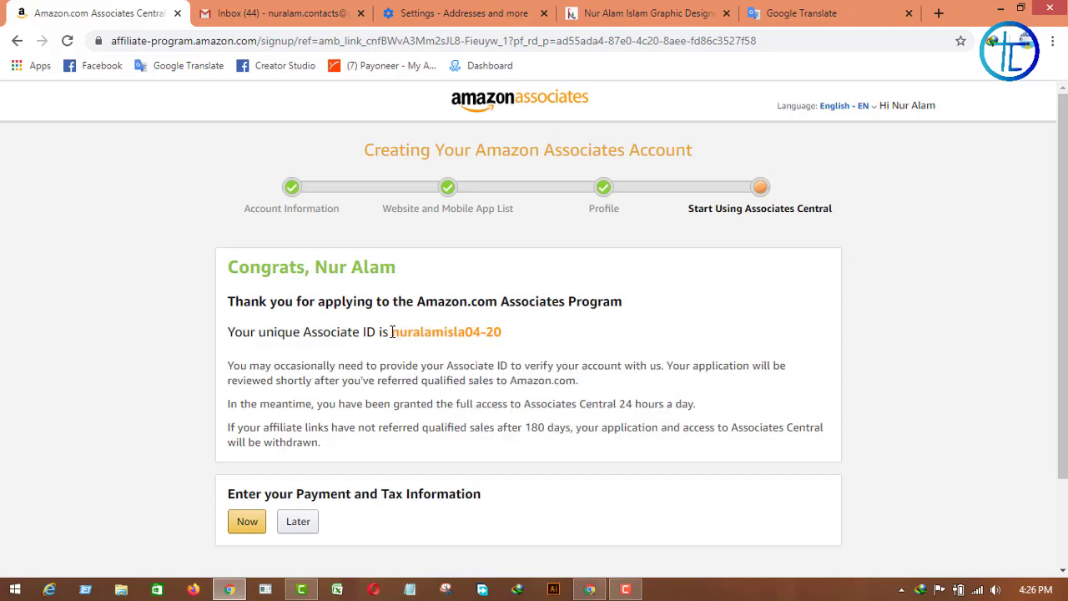
drag(391, 331, 560, 334)
click(562, 331)
Choose Later for payment and tax information to reach Associates Central home
scroll(561, 331, down, 2)
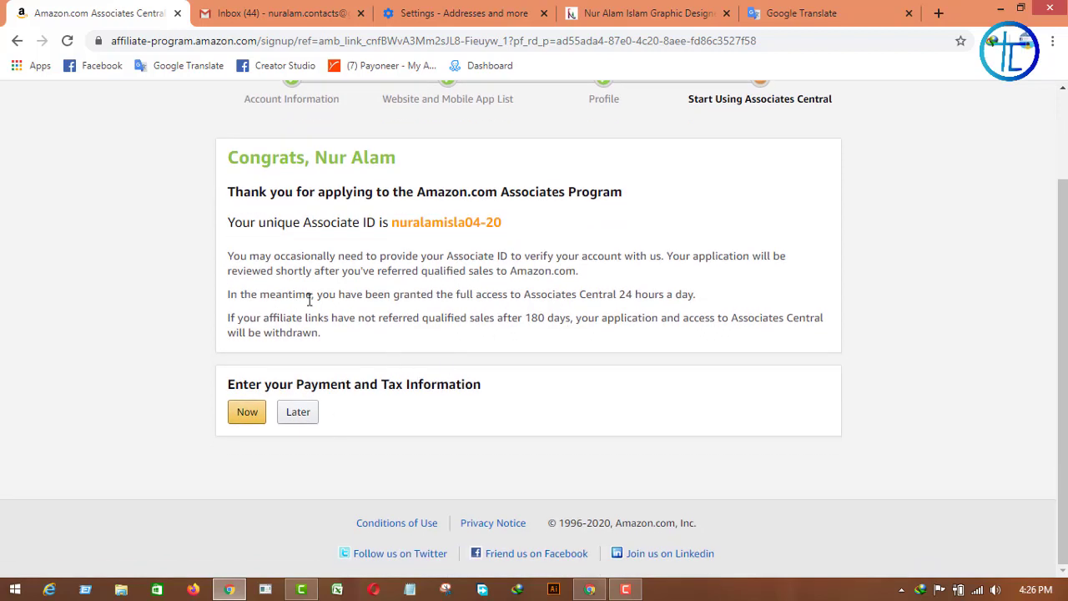
scroll(409, 438, up, 1)
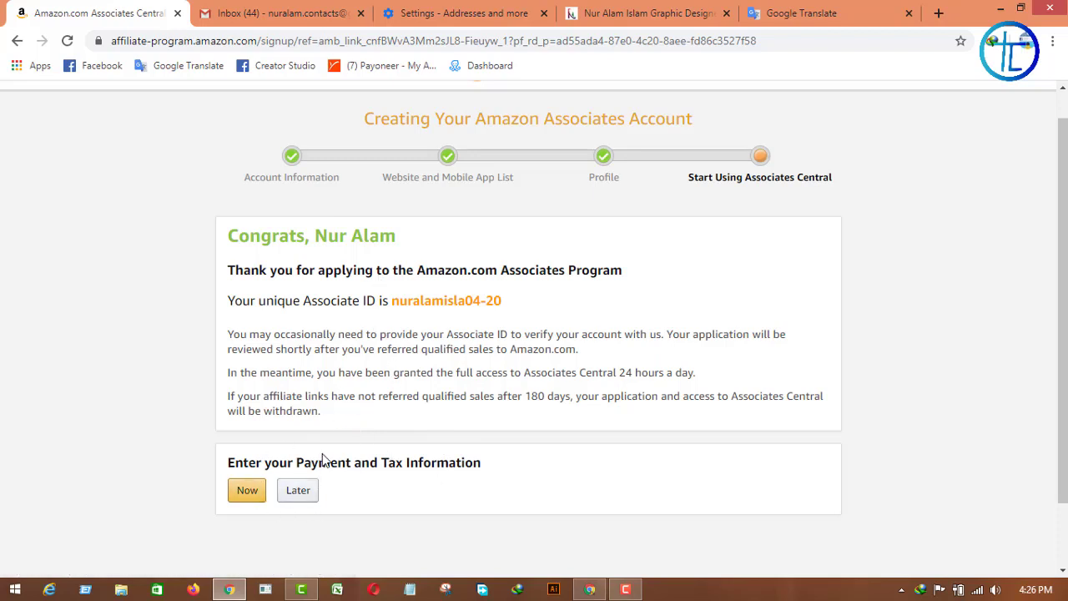
click(299, 490)
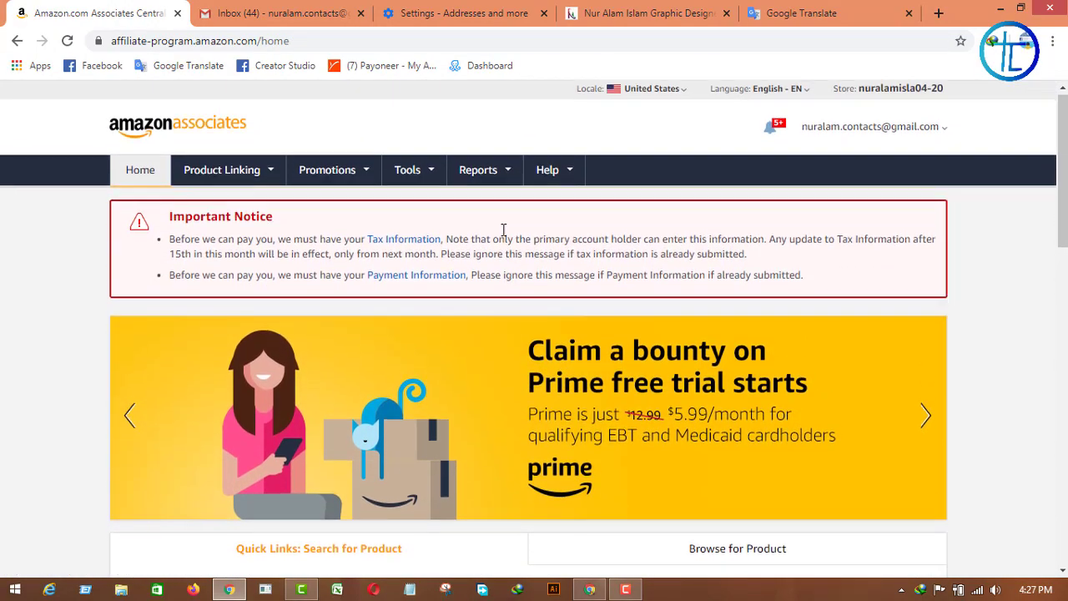
Browse the Recommended for You products on the home page, then switch to Gmail
scroll(503, 230, down, 15)
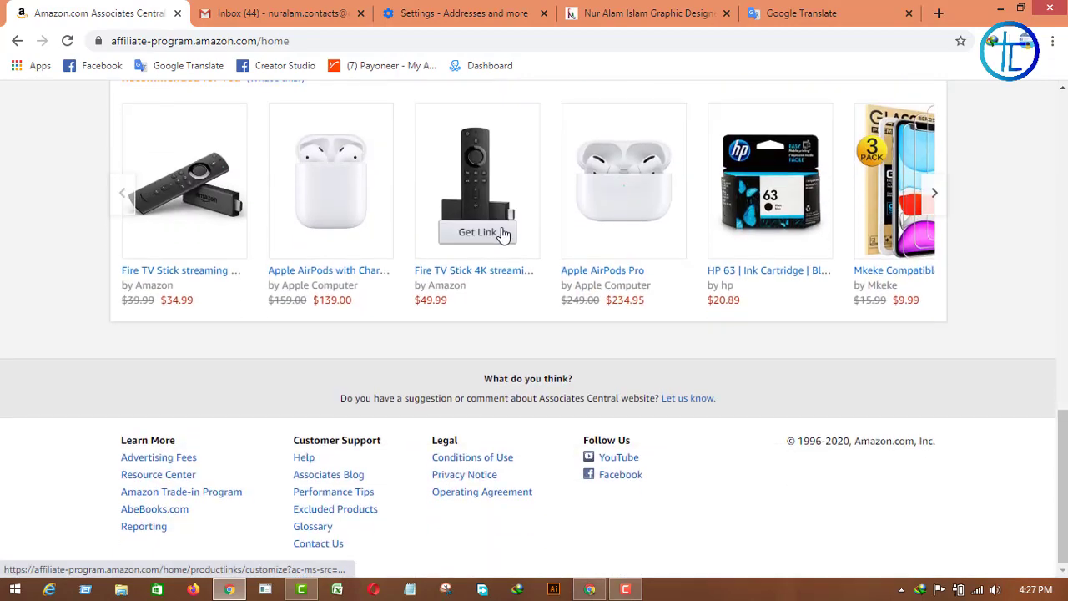
scroll(503, 232, up, 15)
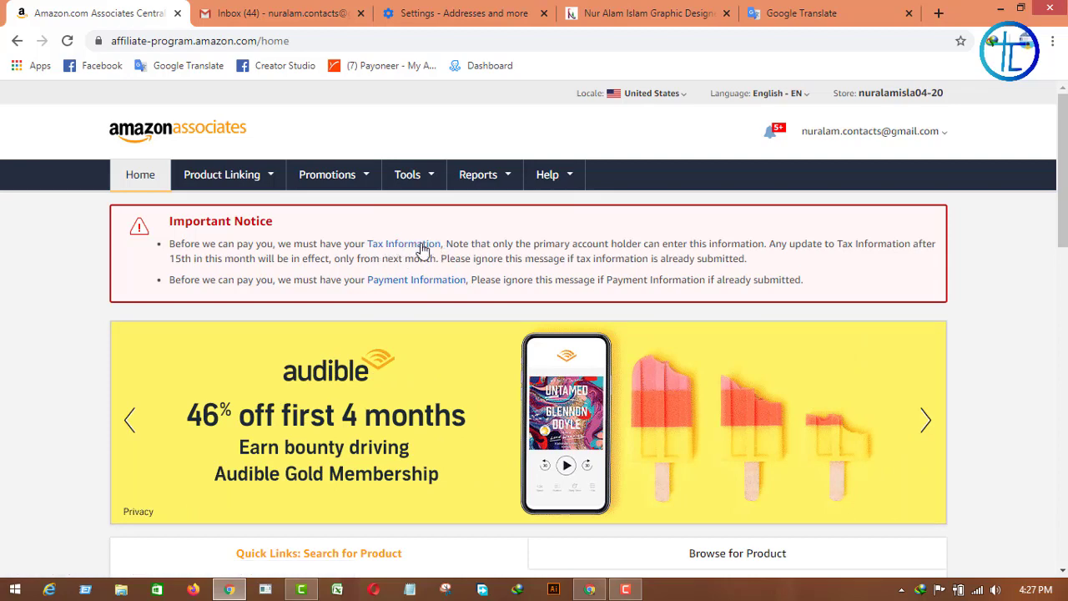
click(250, 13)
Read the 'Your application has been received!' email, then return to the Associates tab
click(501, 226)
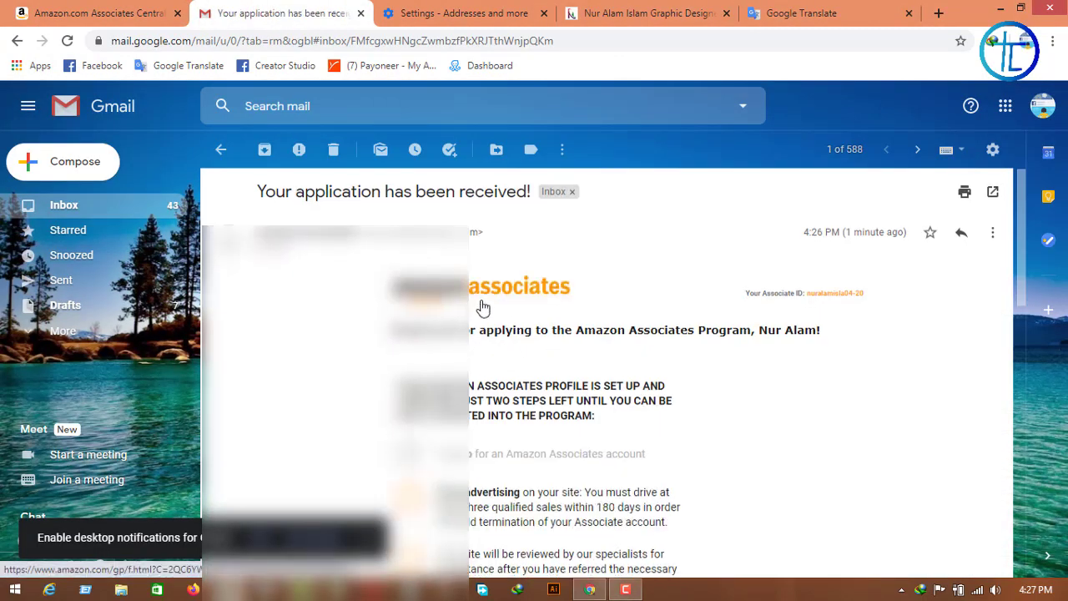
scroll(479, 307, down, 10)
scroll(481, 304, up, 10)
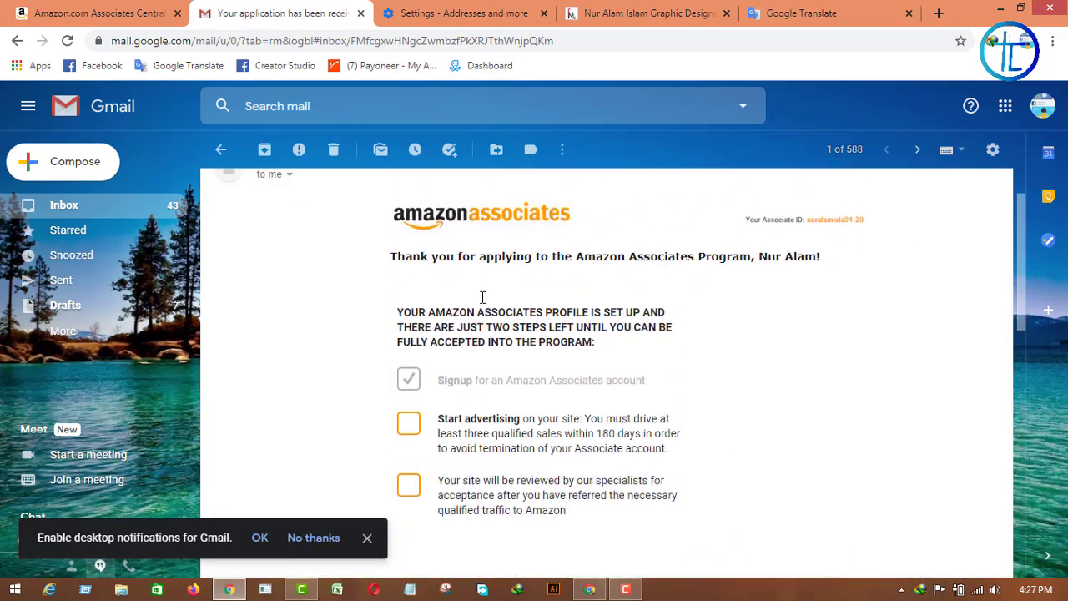
click(220, 149)
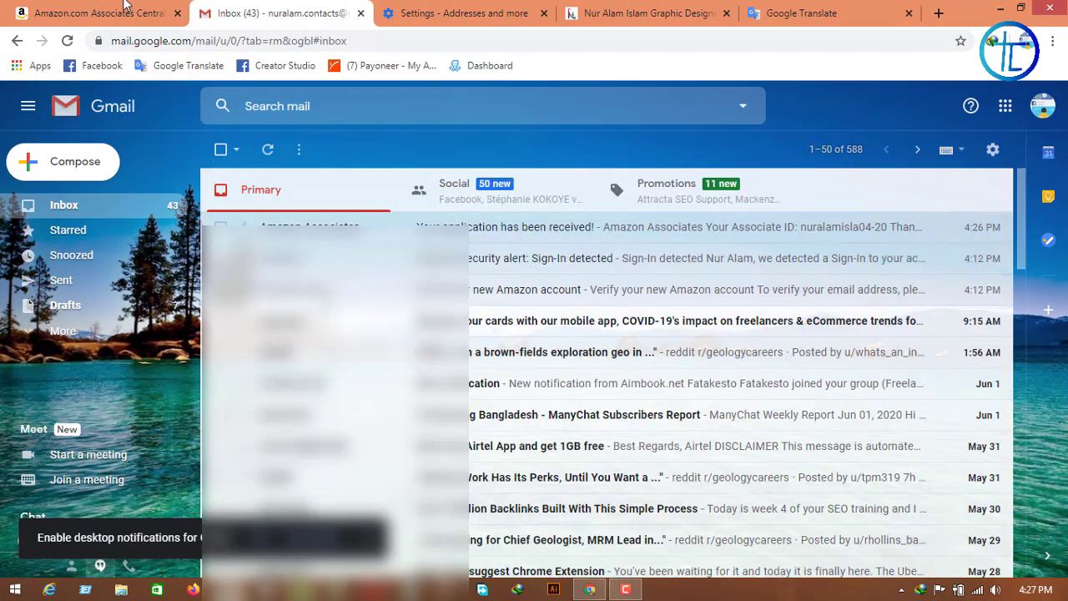
key(ctrl+shift+Tab)
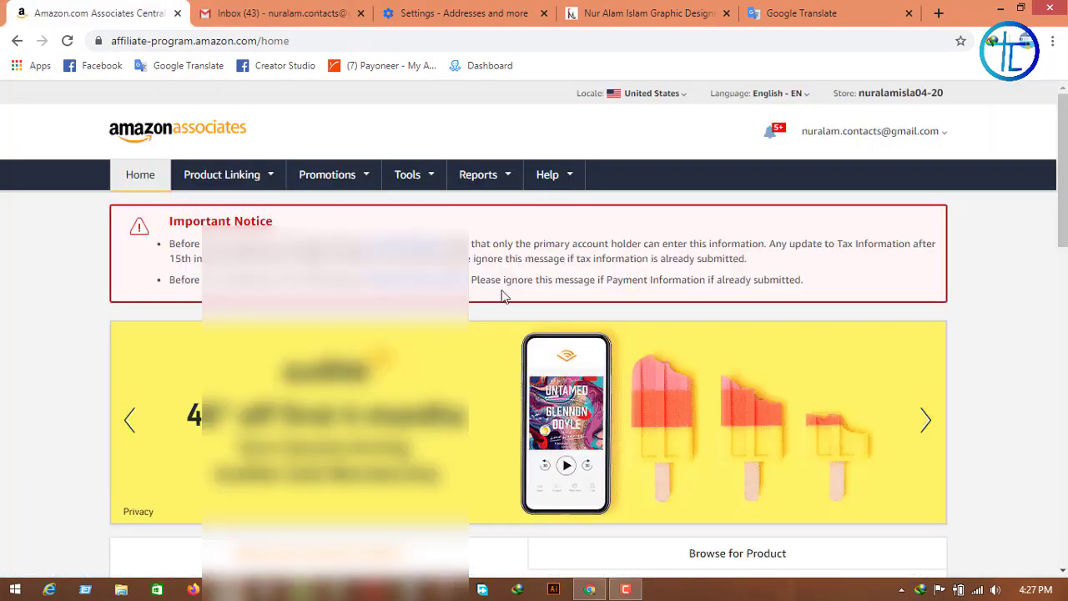
Answer the tax interview as an Individual, not a U.S. person, and not an intermediary agent
scroll(560, 271, down, 3)
scroll(560, 275, down, 7)
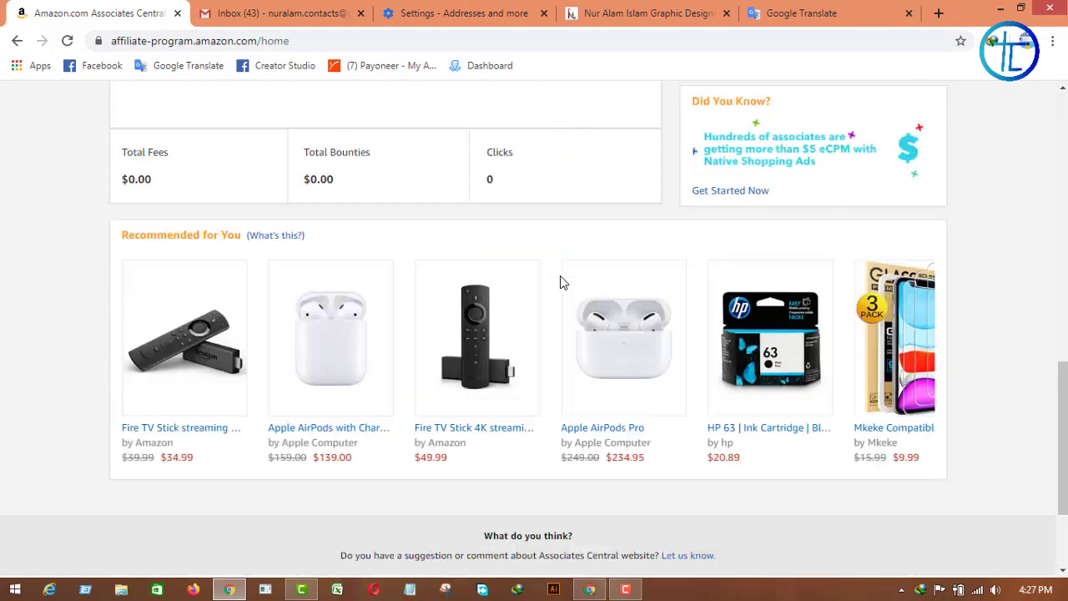
scroll(560, 275, up, 10)
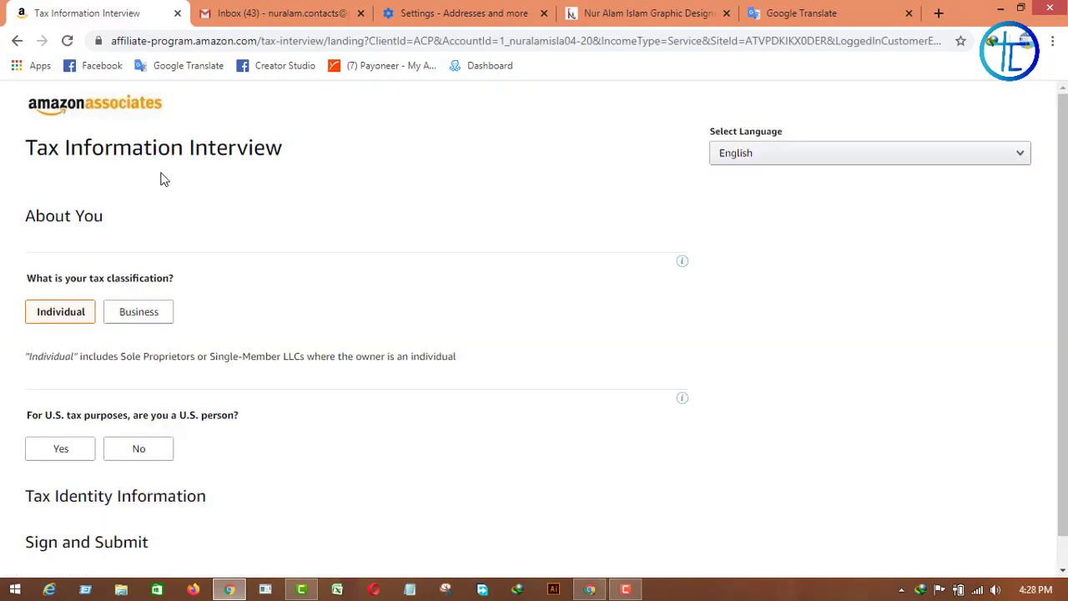
scroll(171, 177, down, 2)
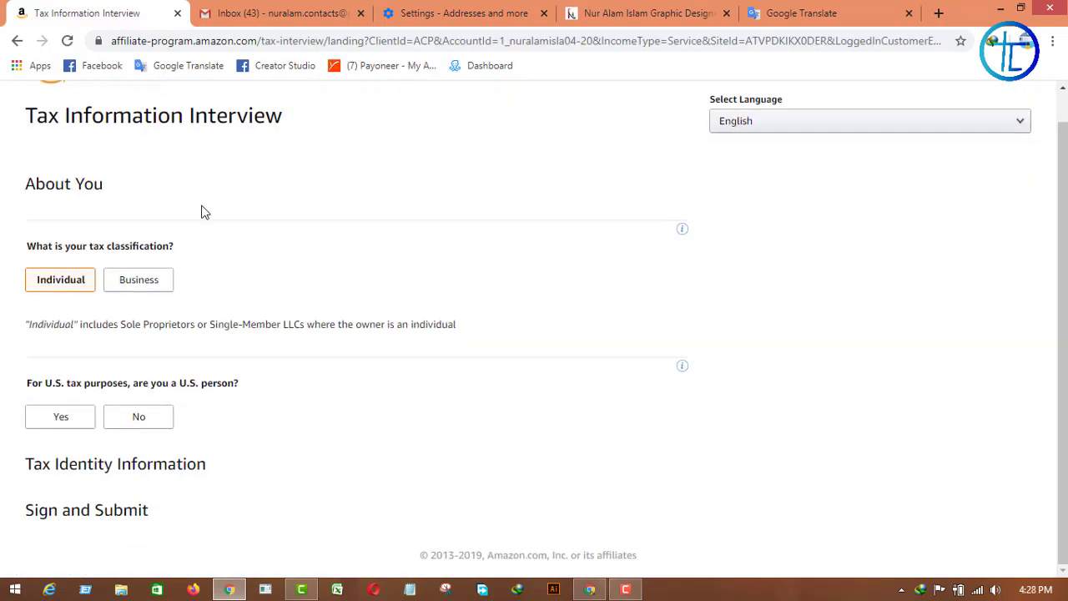
click(41, 287)
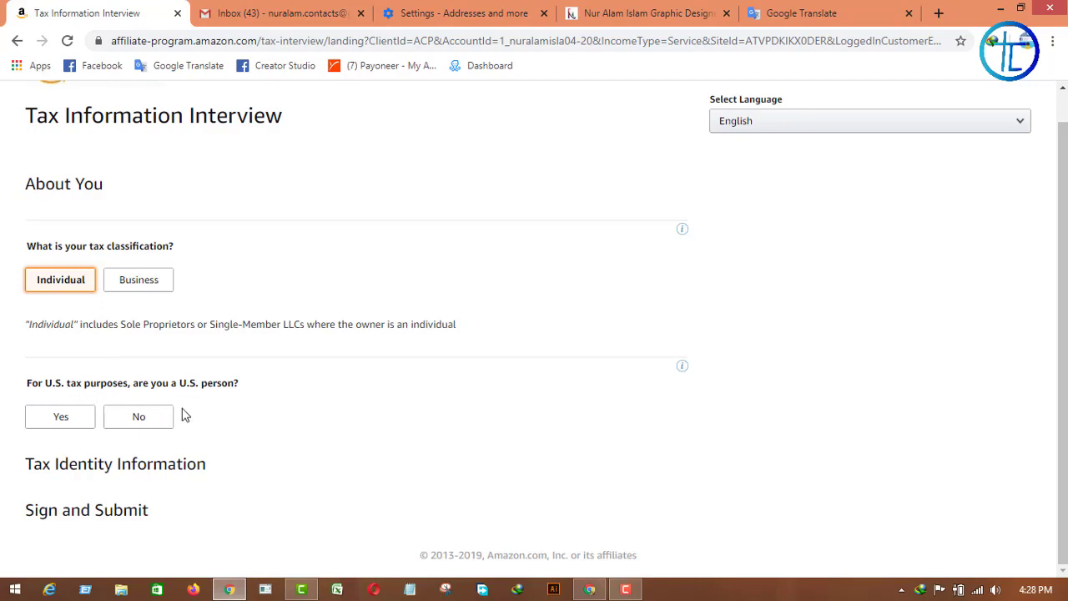
click(135, 417)
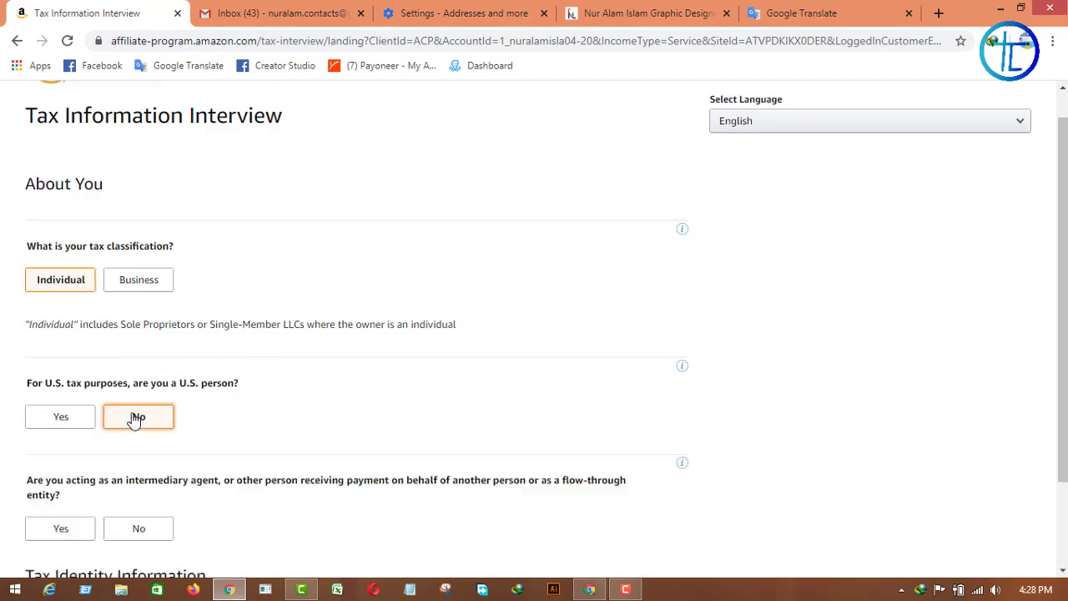
scroll(247, 334, down, 3)
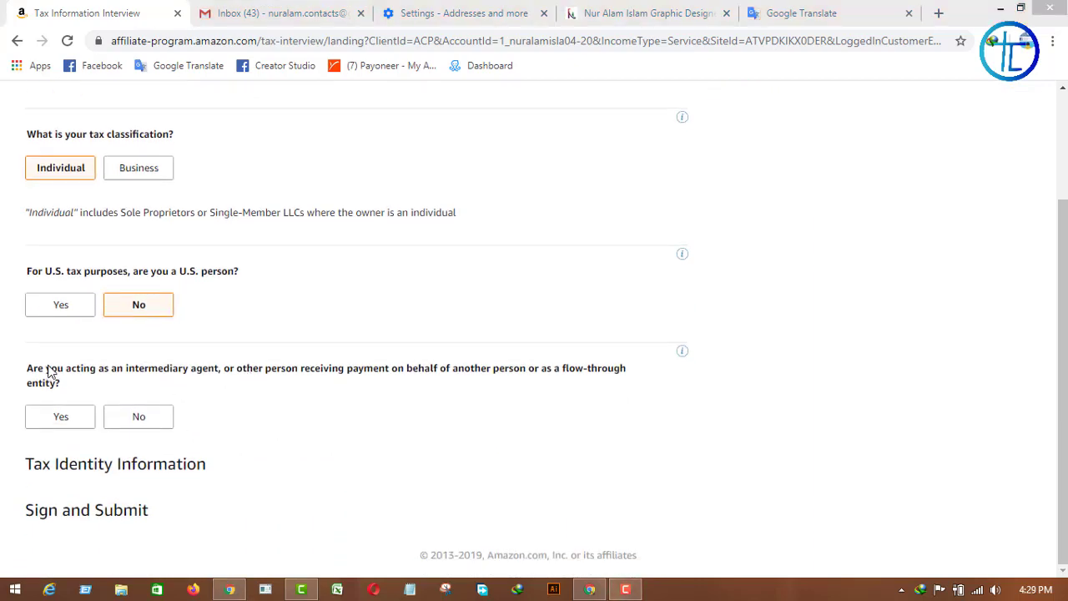
drag(28, 371, 198, 380)
click(211, 382)
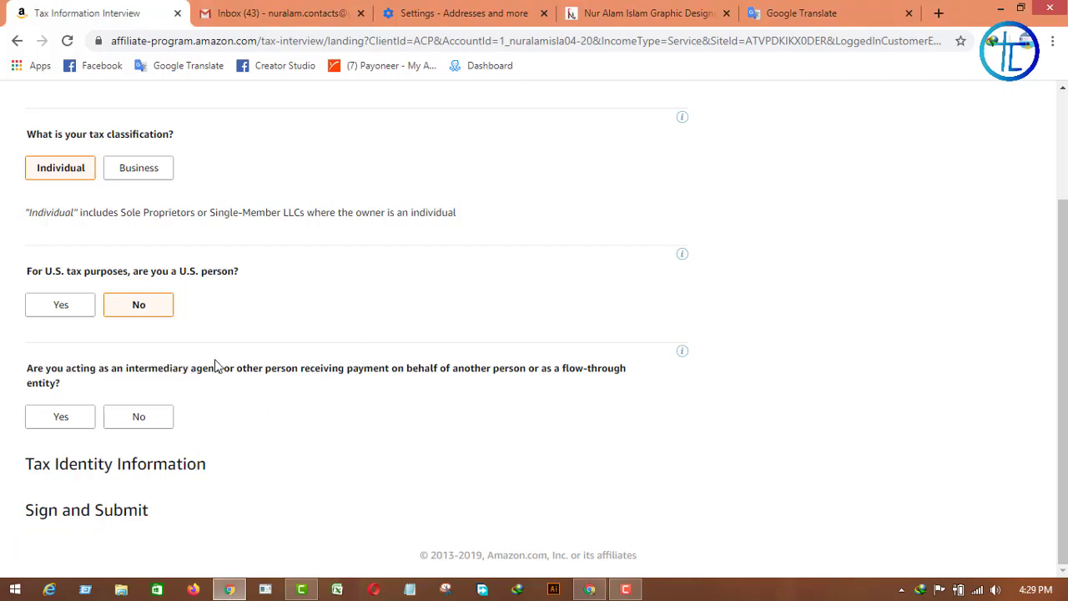
click(138, 417)
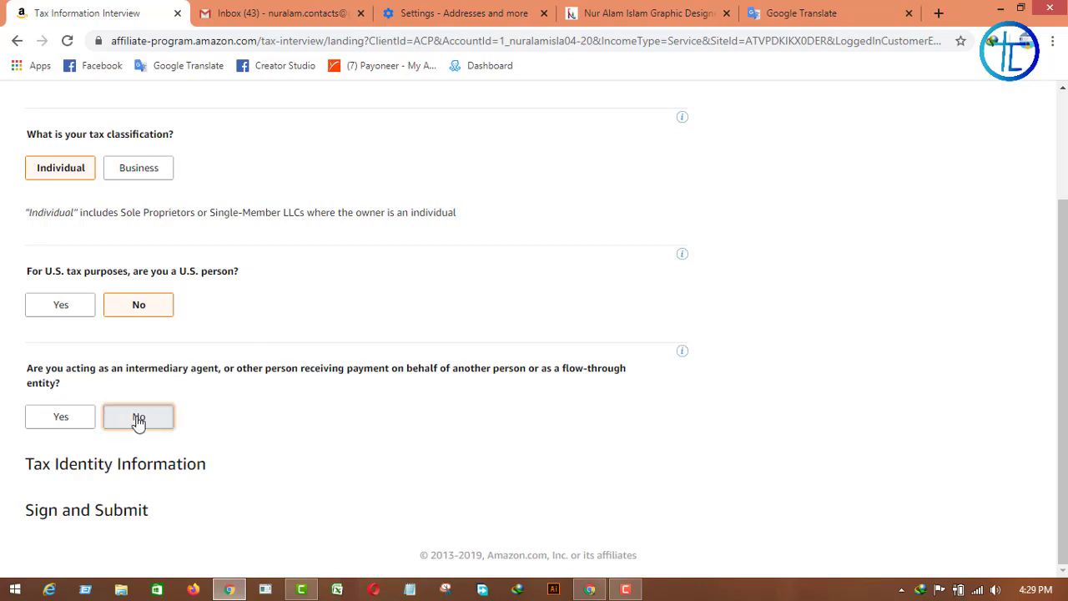
scroll(275, 367, down, 2)
scroll(275, 367, down, 2)
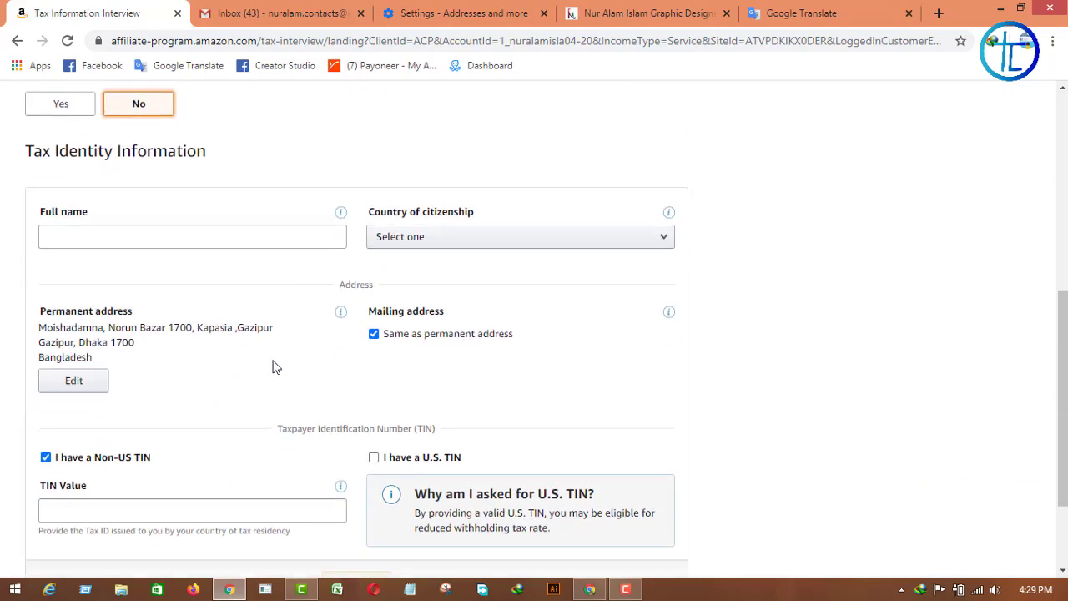
Autofill the saved full name and address, keeping mailing address same as permanent
click(99, 238)
click(97, 269)
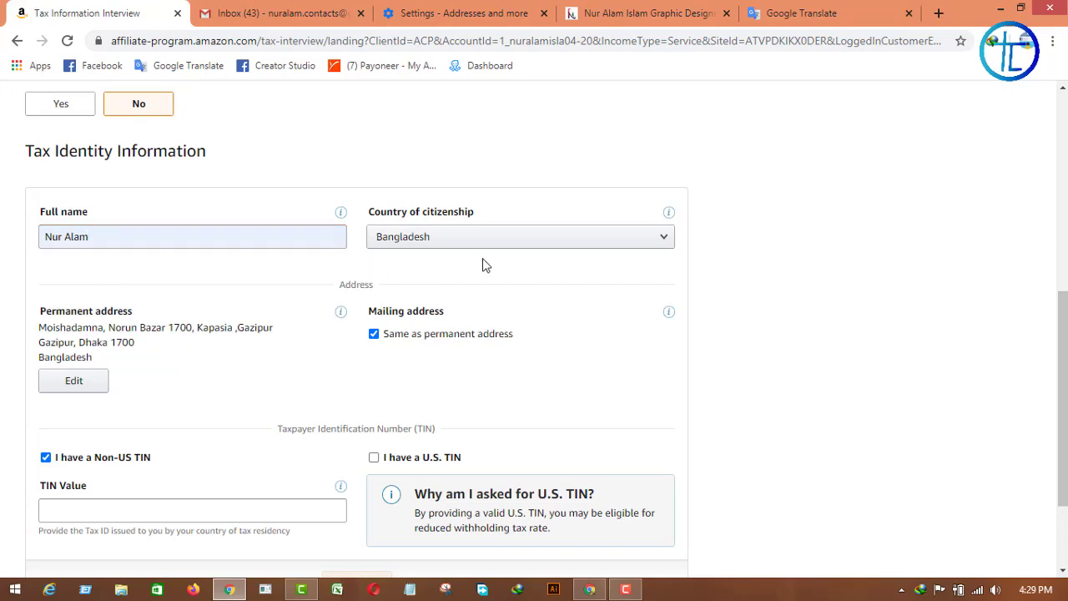
scroll(472, 269, down, 1)
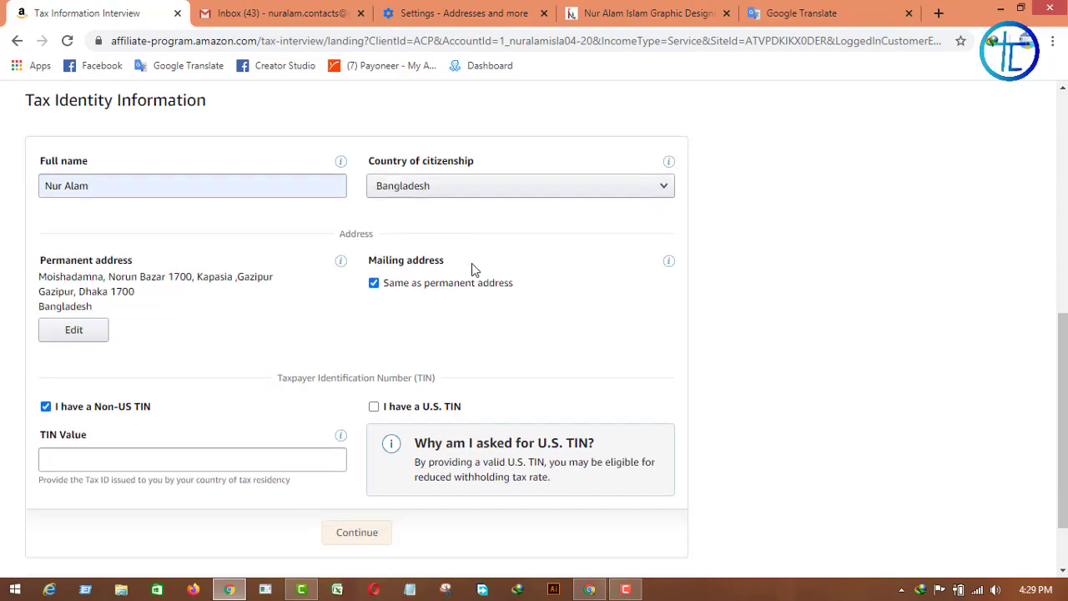
scroll(471, 263, down, 2)
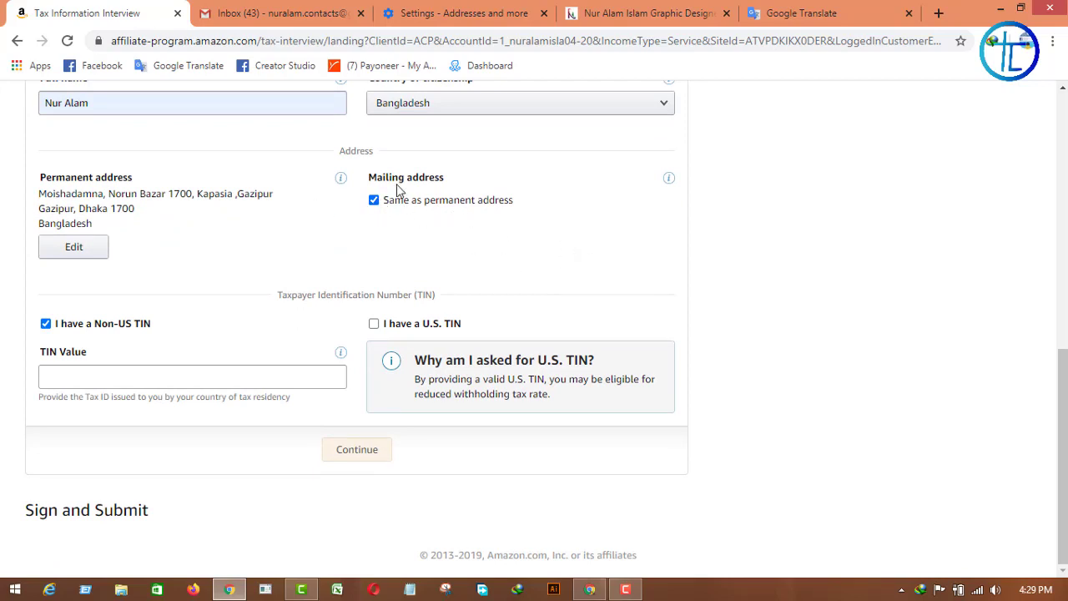
click(373, 201)
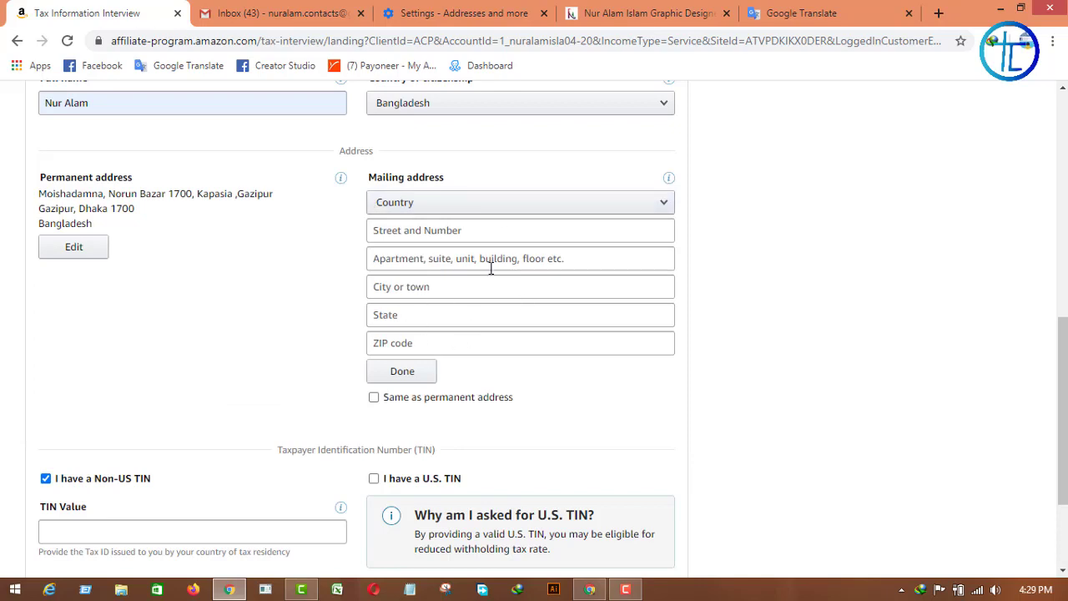
click(374, 398)
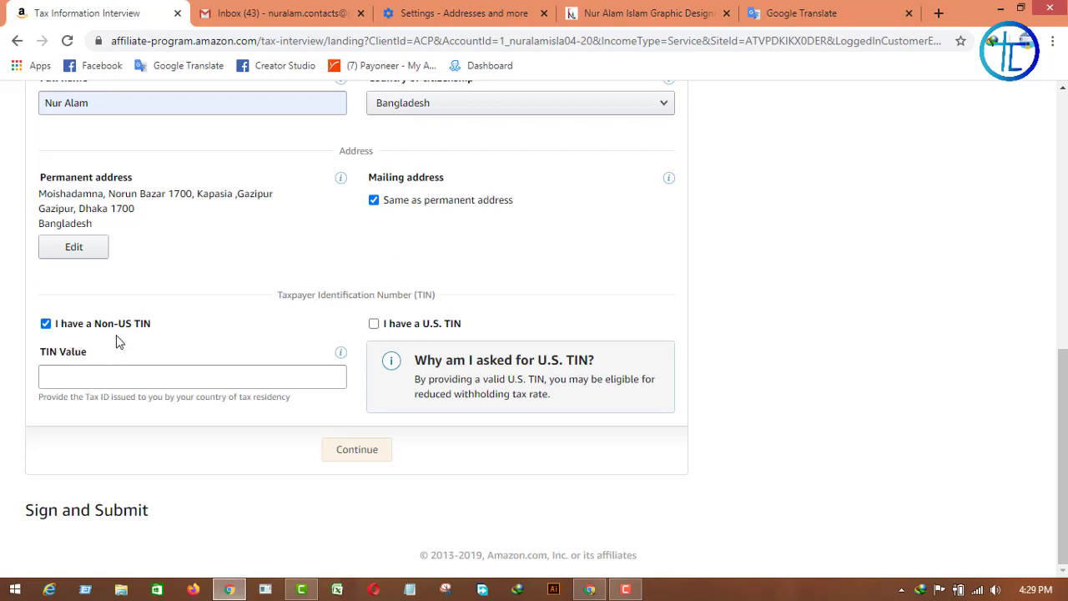
Indicate no non-US TIN for other reasons and continue to the income section
click(126, 374)
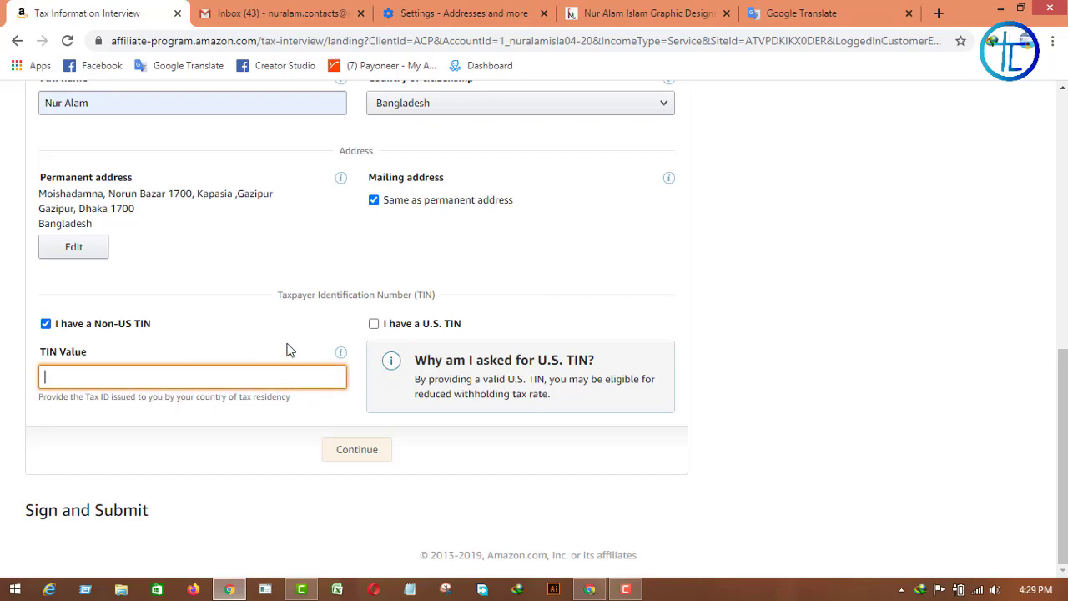
click(46, 324)
scroll(107, 290, down, 1)
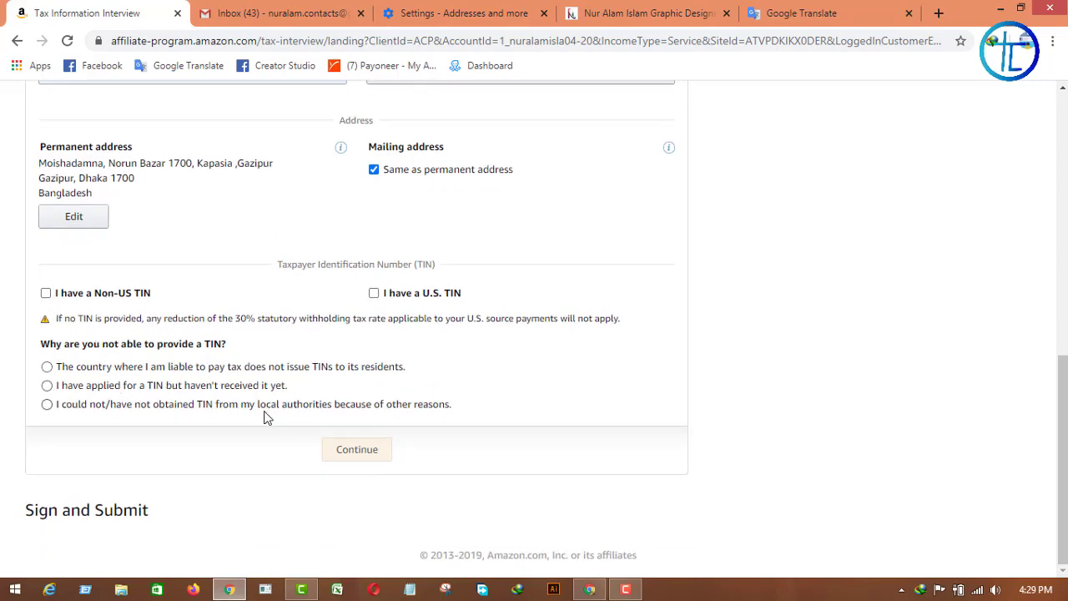
drag(426, 407, 136, 407)
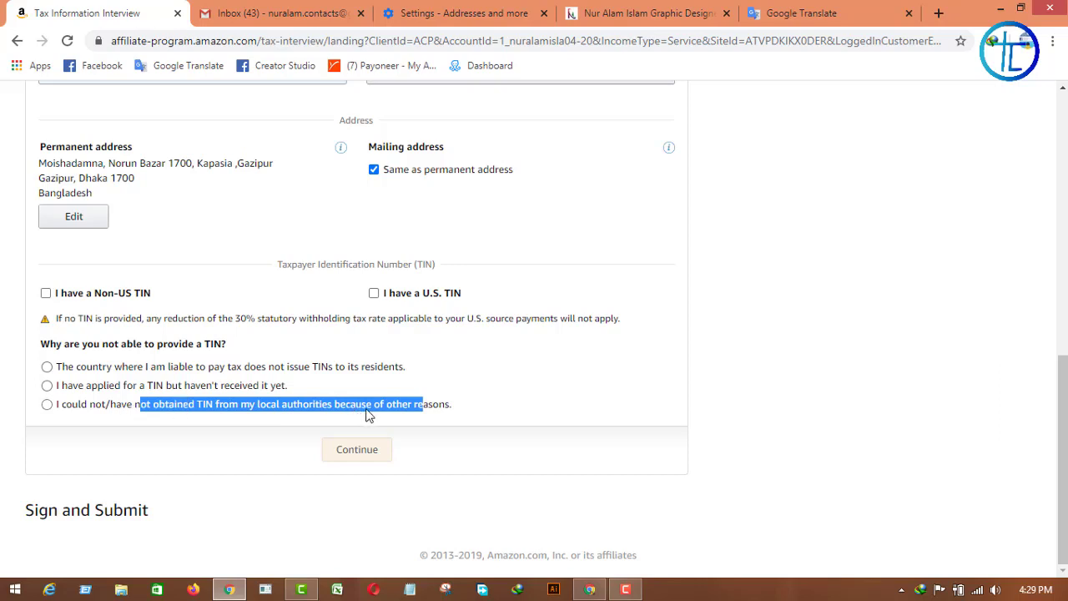
click(153, 407)
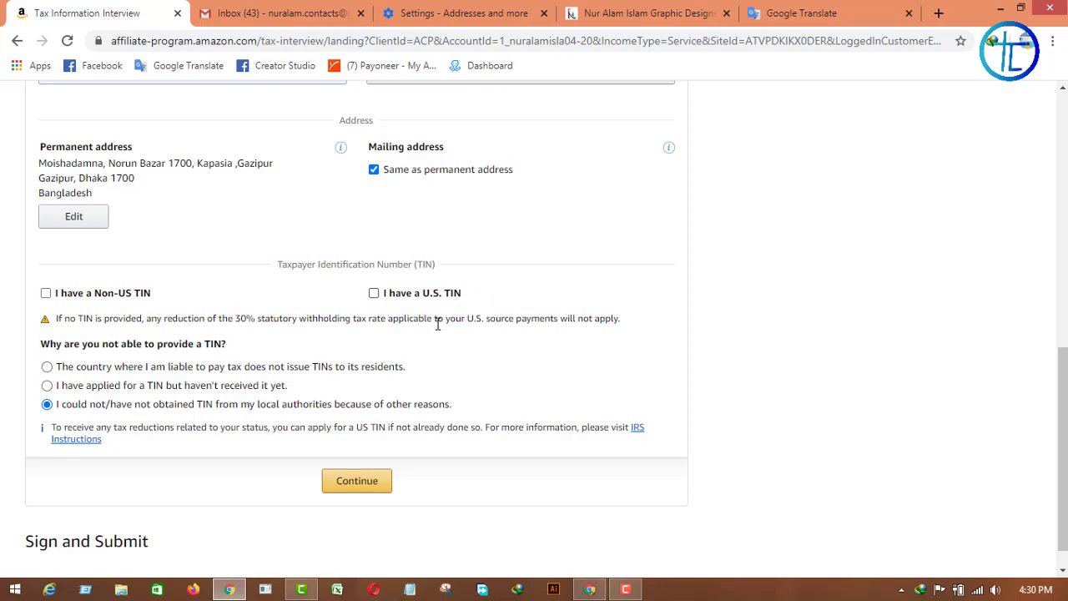
scroll(410, 460, down, 1)
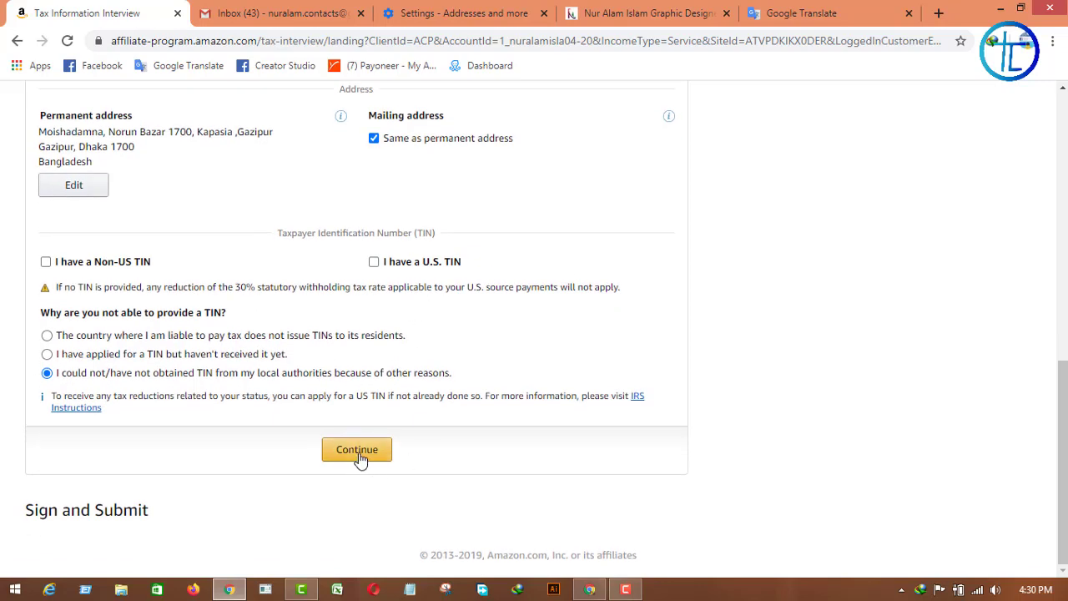
click(357, 451)
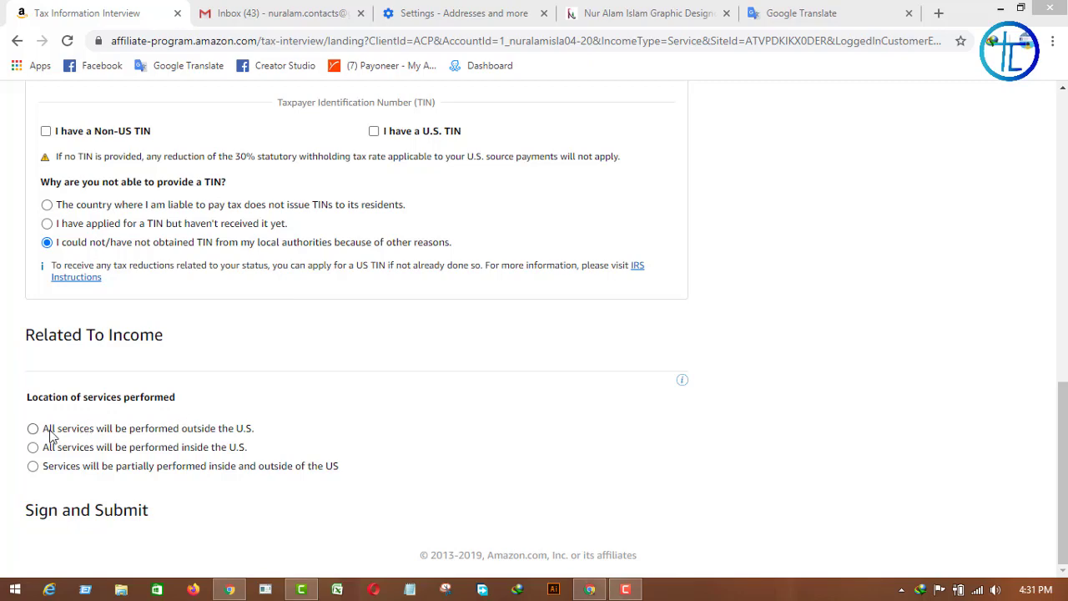
Declare all services performed outside the U.S., sign with the full name, and preview the W-8BEN
click(191, 432)
scroll(242, 427, down, 4)
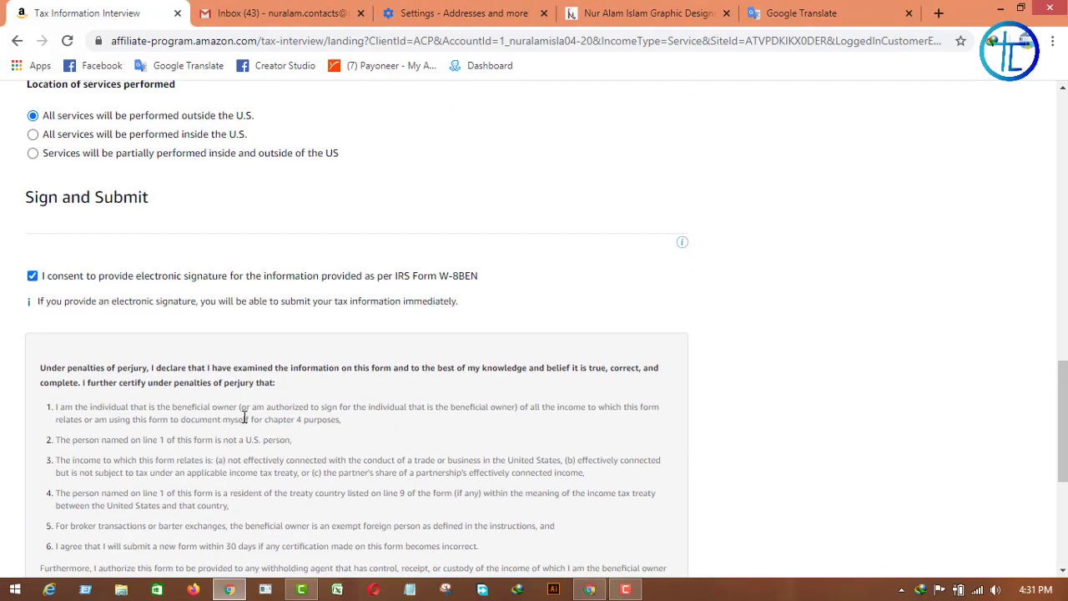
scroll(213, 317, down, 1)
scroll(213, 306, up, 2)
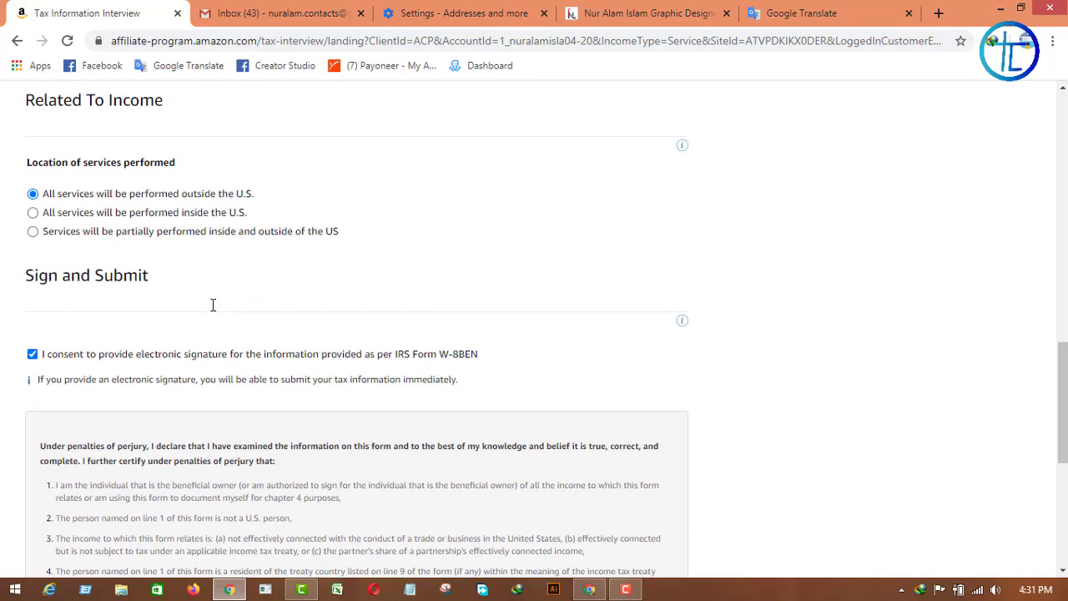
scroll(159, 291, down, 5)
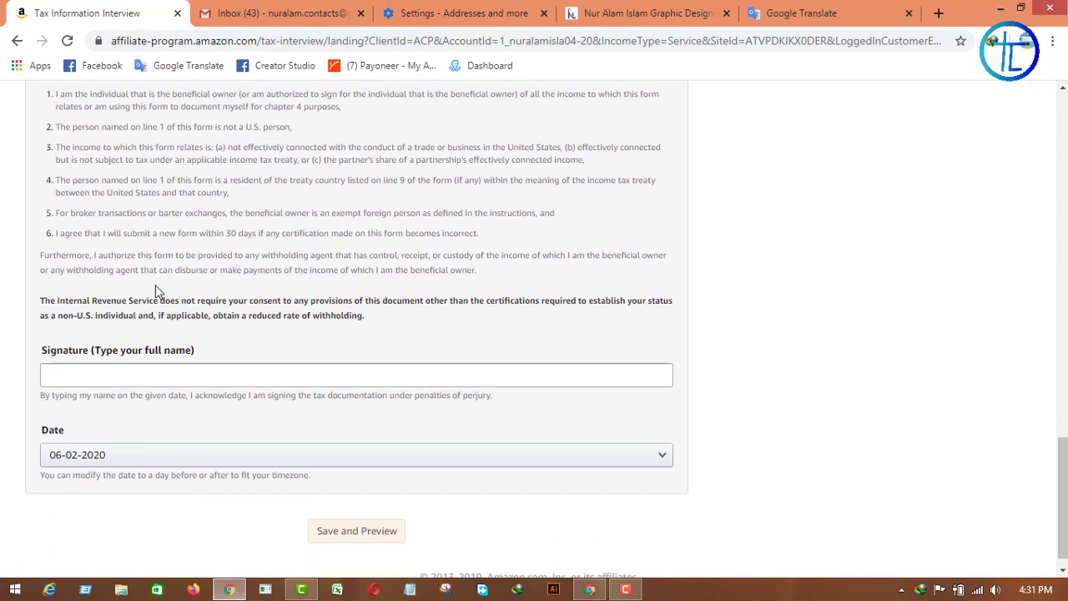
click(178, 354)
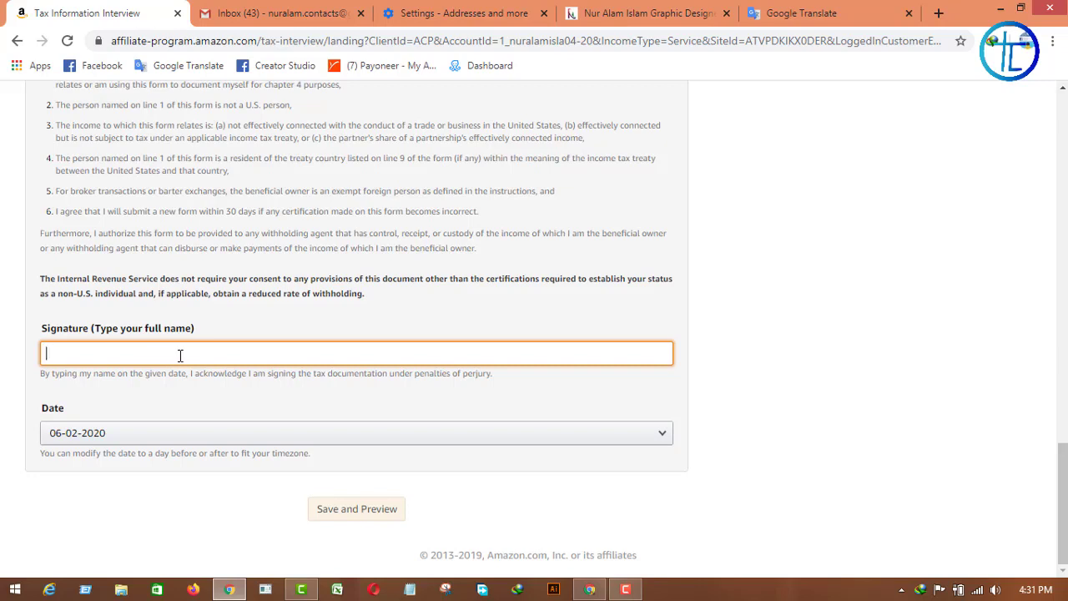
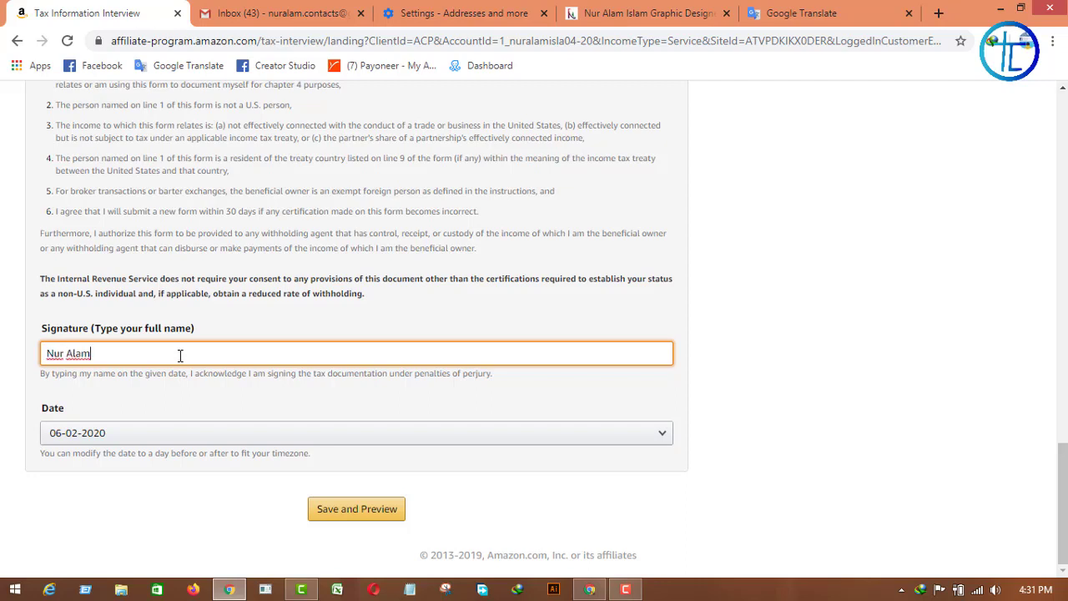
click(367, 510)
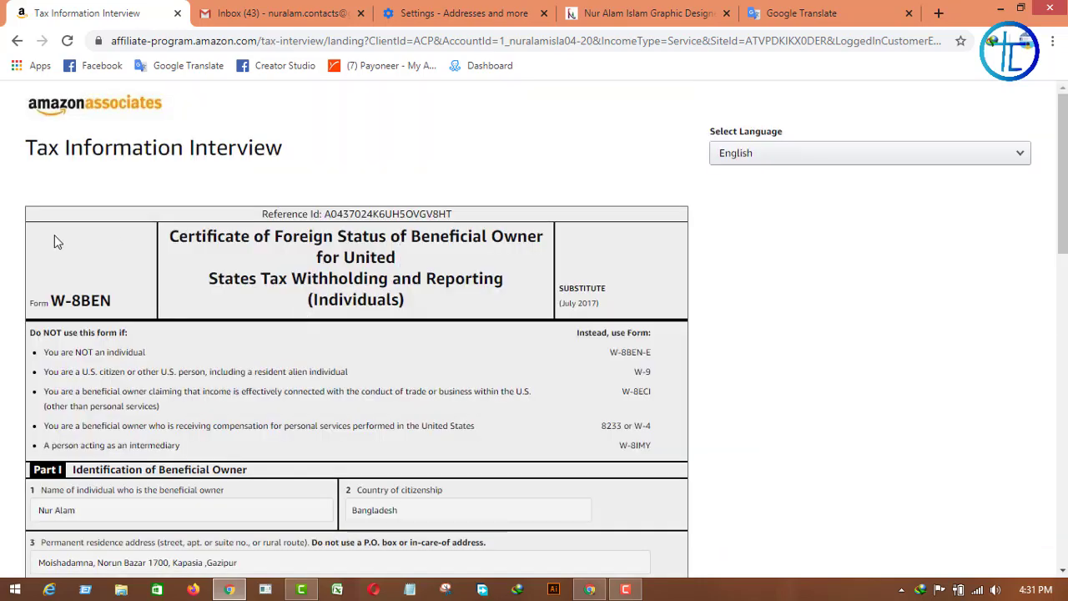
Review the W-8BEN preview, submit it for validation, and return to the Associates home
scroll(54, 242, down, 1)
drag(91, 222, 424, 552)
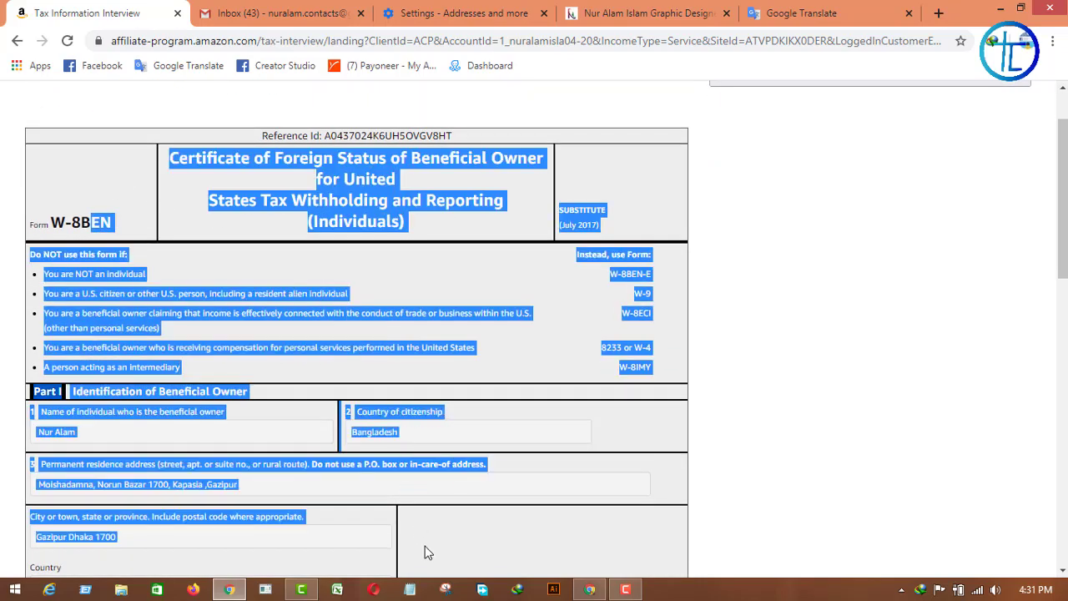
scroll(404, 320, down, 6)
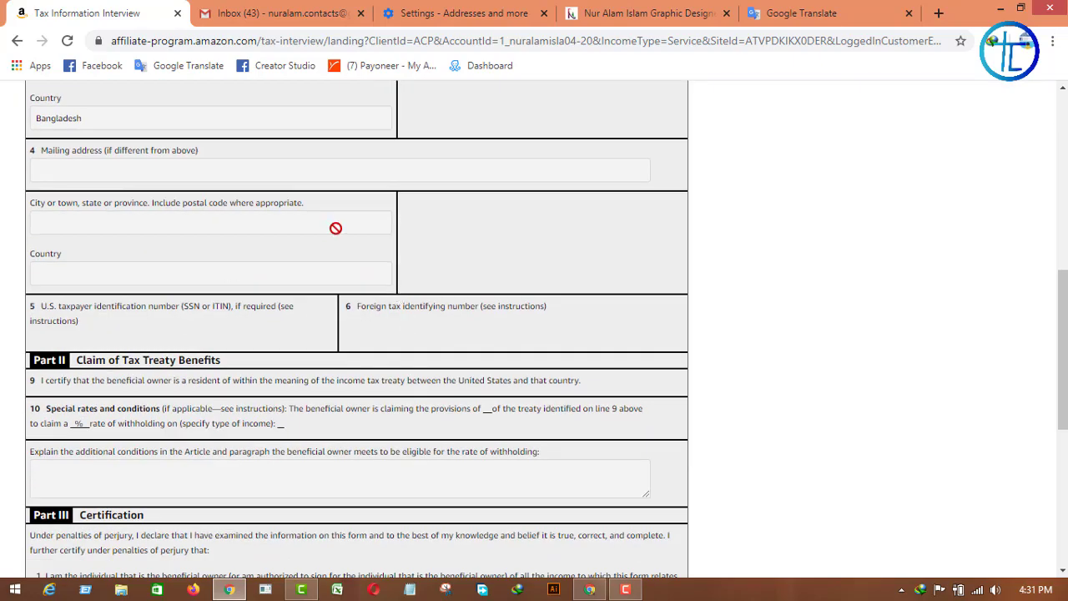
scroll(335, 228, down, 5)
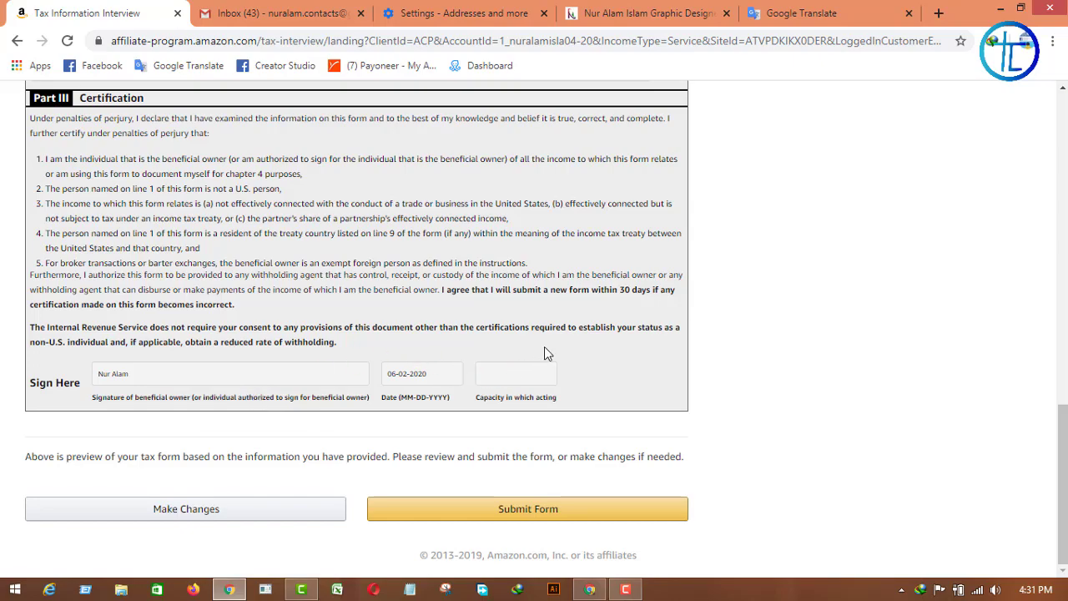
scroll(302, 310, up, 12)
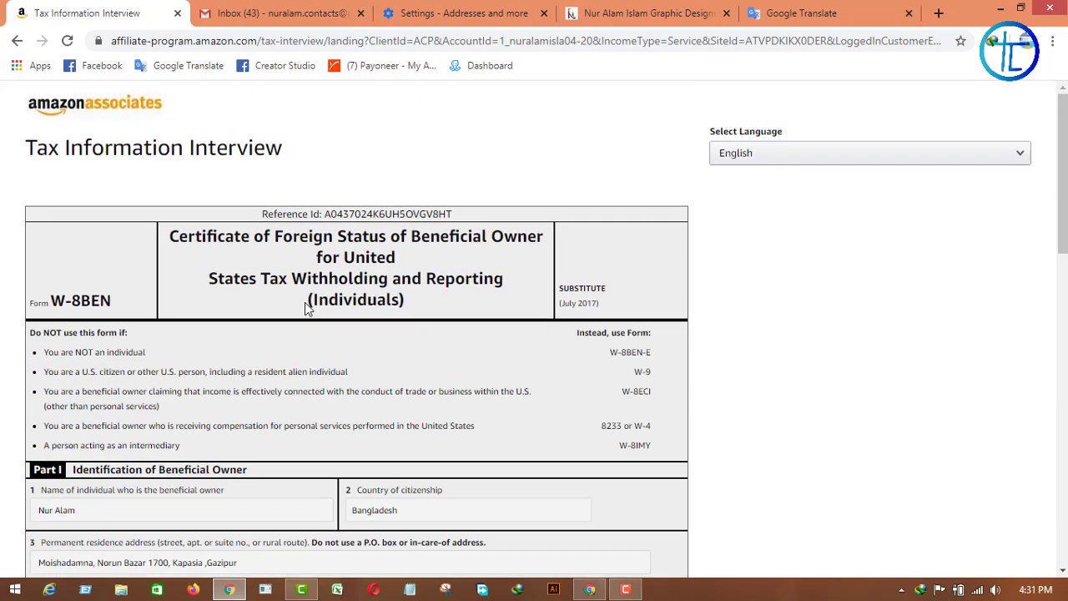
scroll(330, 284, down, 8)
scroll(329, 285, down, 5)
click(539, 509)
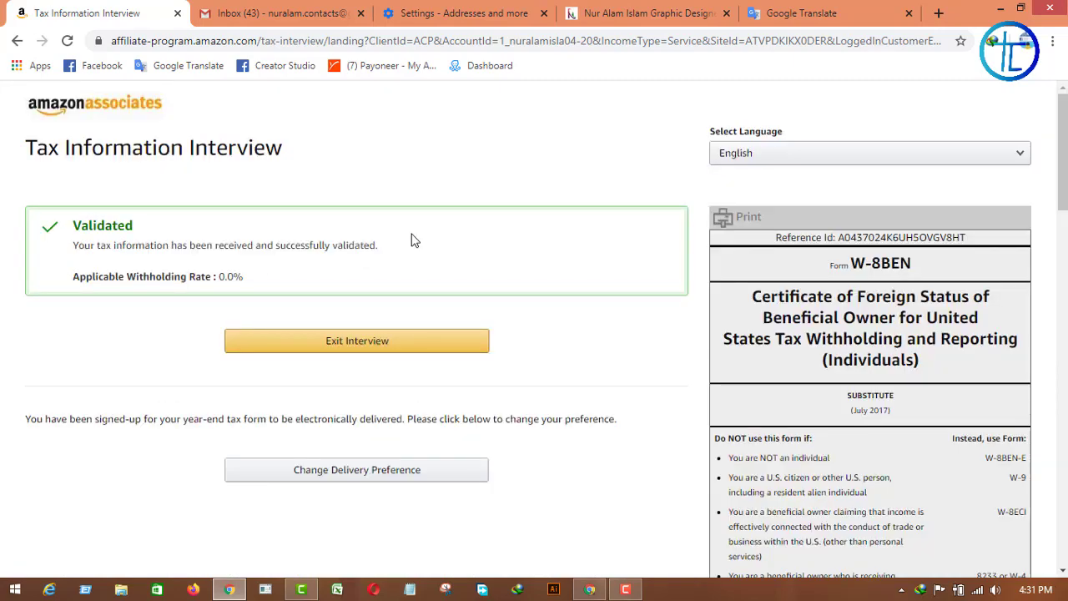
click(366, 347)
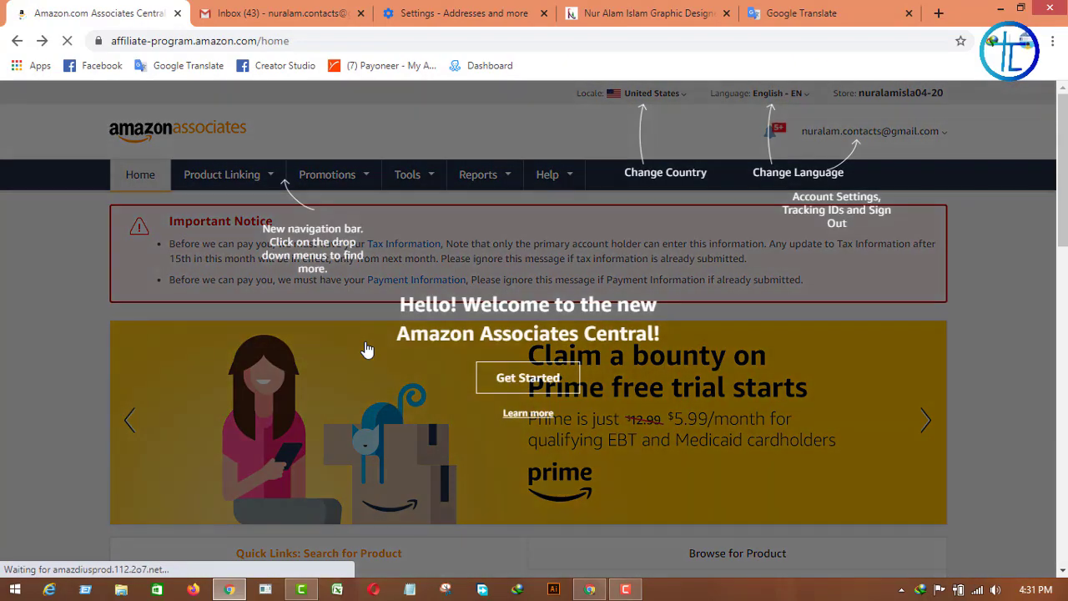
Dismiss the welcome tour and open the account's Payment Information to change the payment method
click(482, 360)
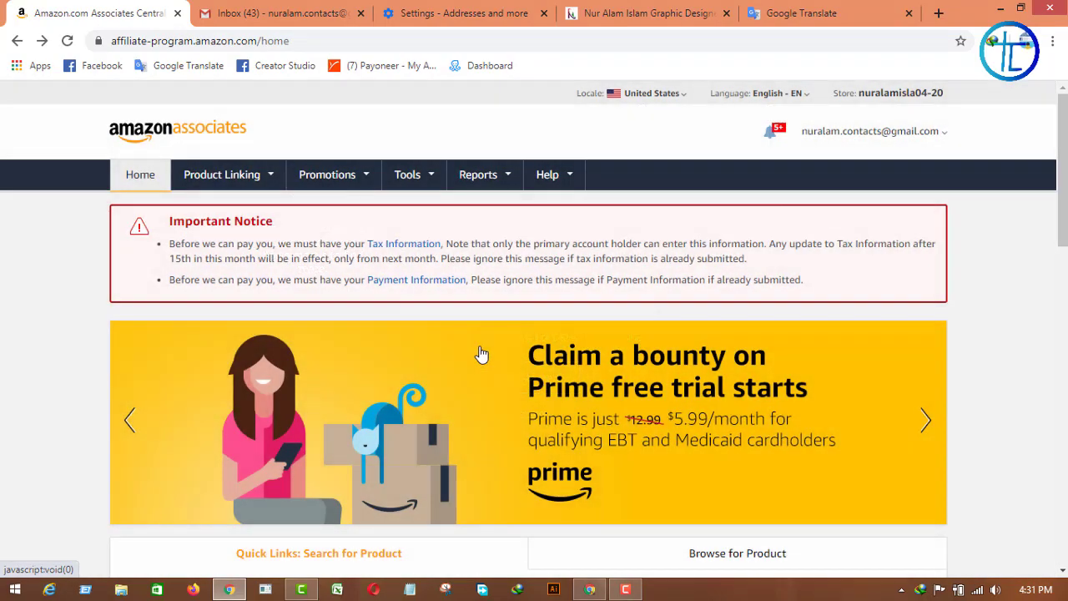
click(68, 41)
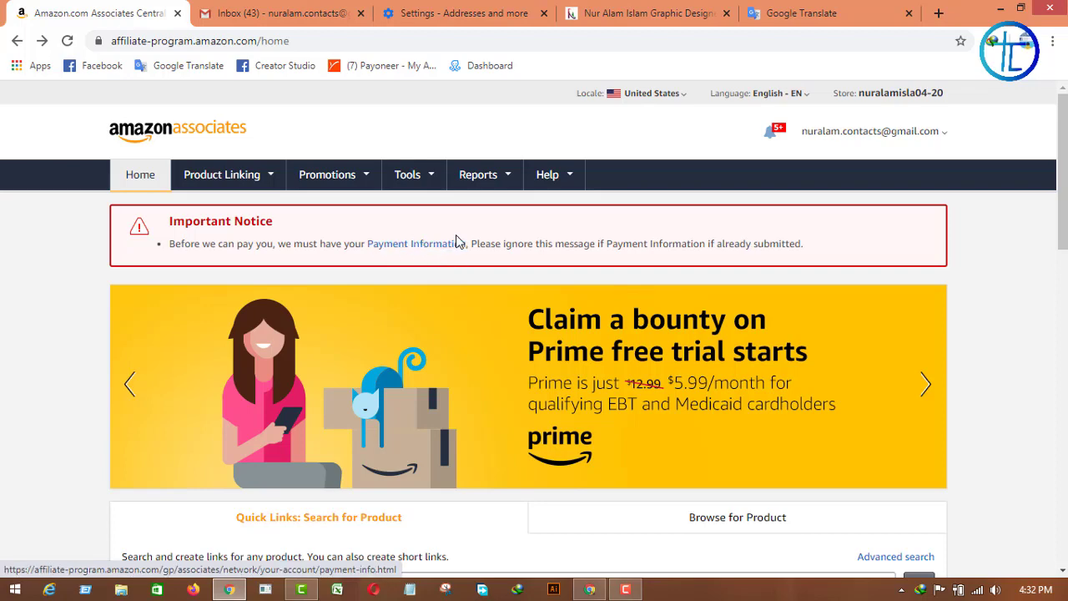
click(418, 252)
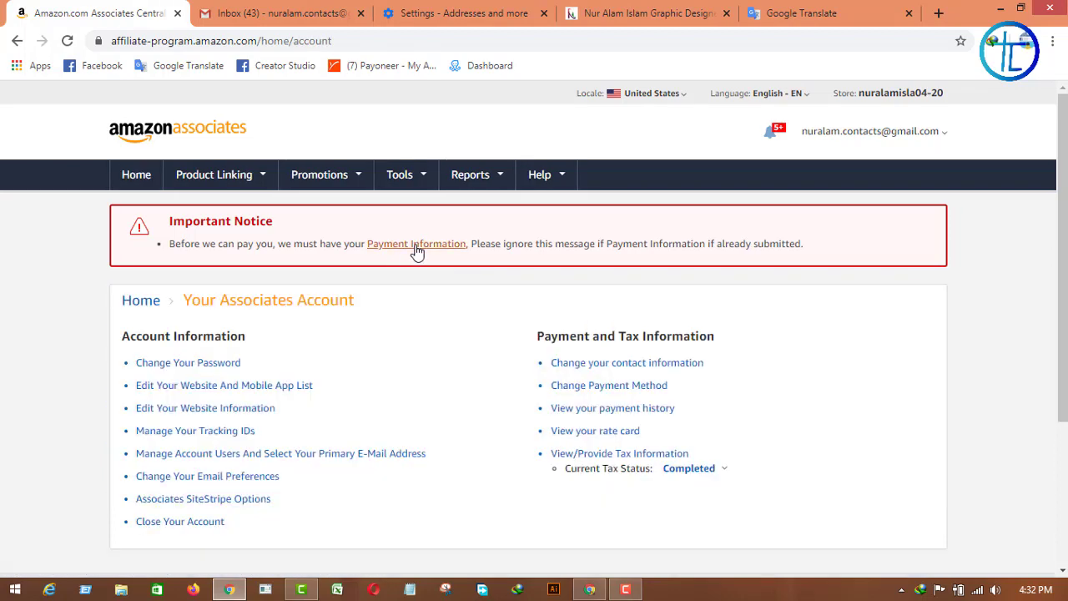
click(628, 390)
Sign in to Amazon Associates with the saved account password
click(496, 293)
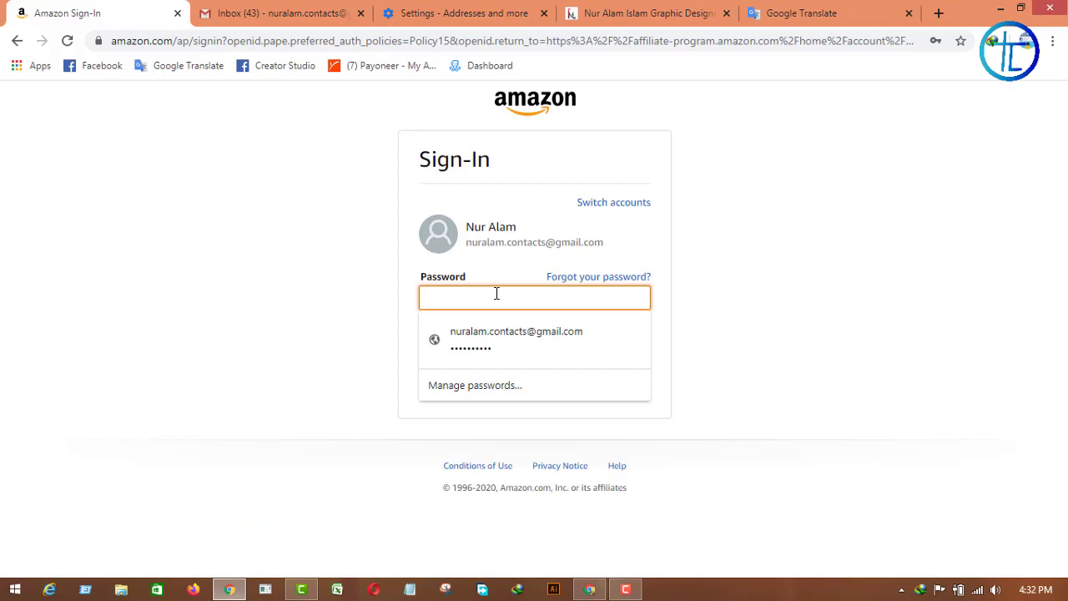
click(501, 339)
key(Return)
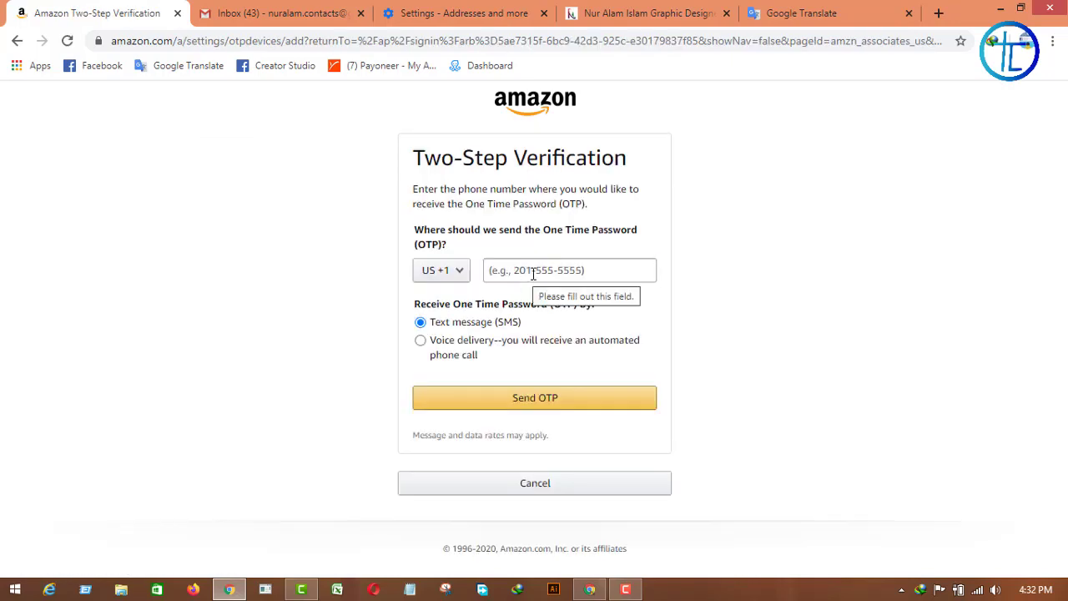
Choose Bangladesh +880, enter the phone number, and send the one-time password
click(448, 276)
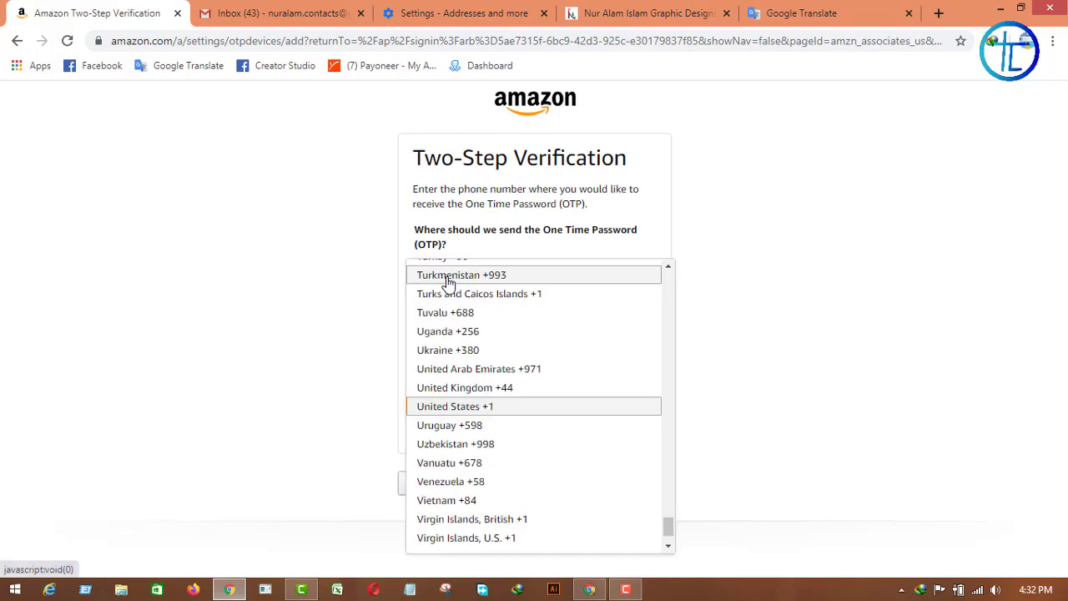
text(ban)
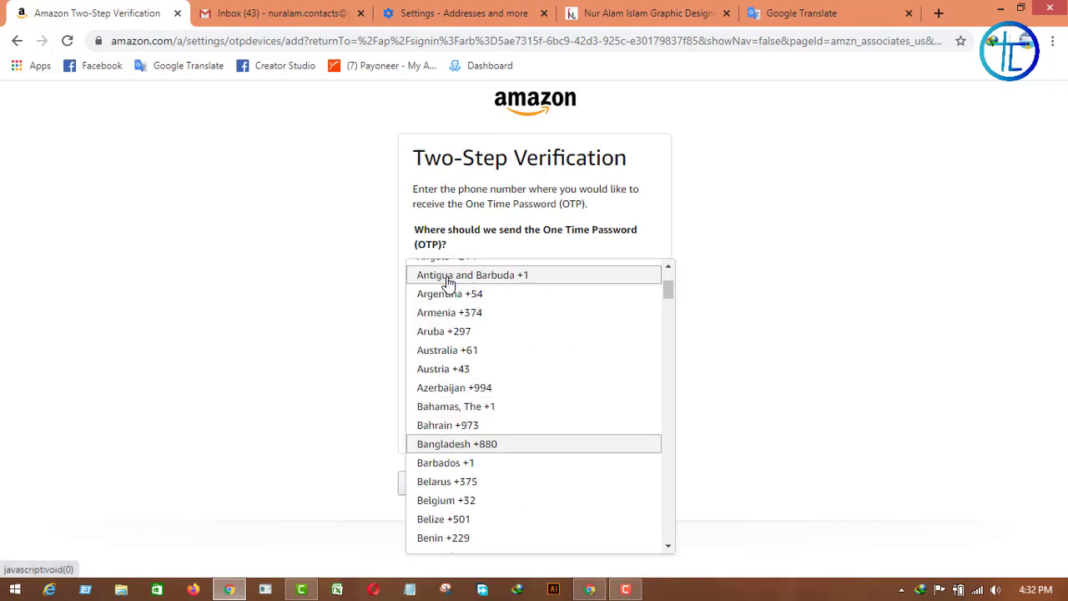
key(Return)
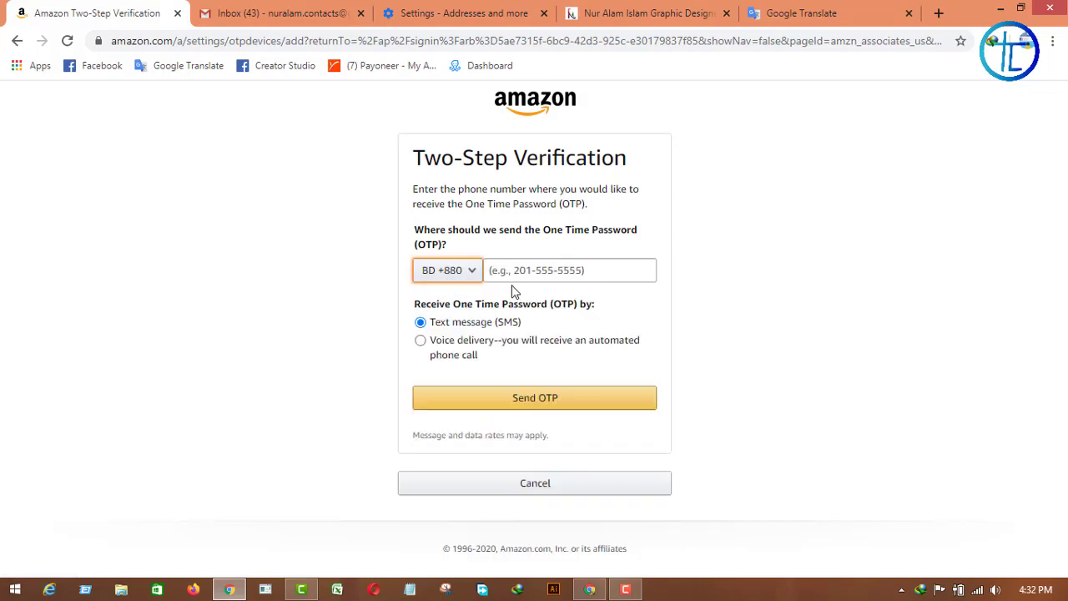
click(527, 266)
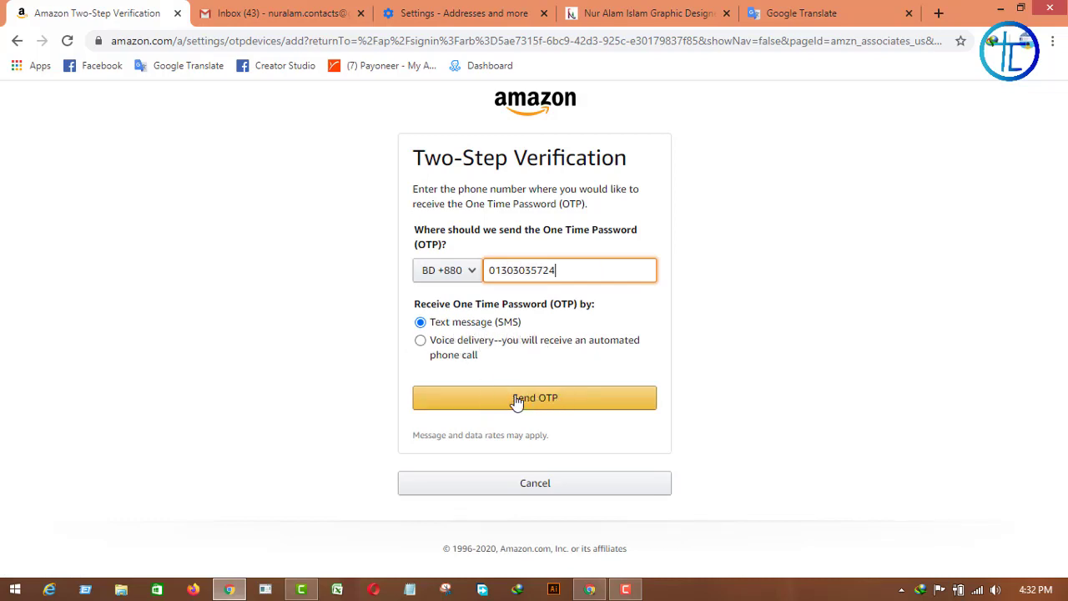
click(532, 398)
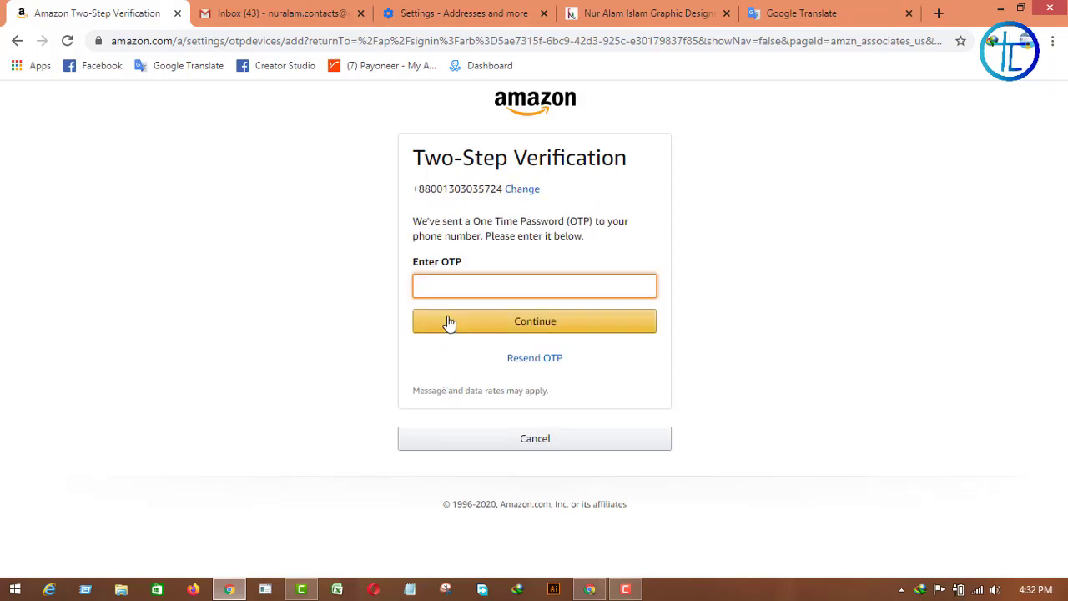
Enter the received one-time code and verify it to reach Your Payment Method
click(447, 287)
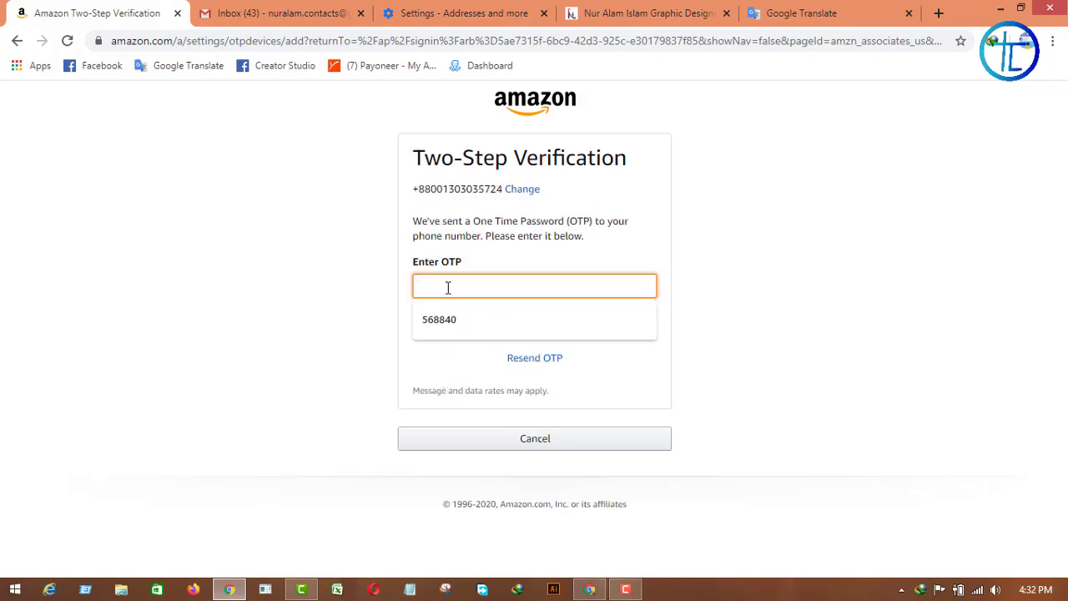
click(779, 255)
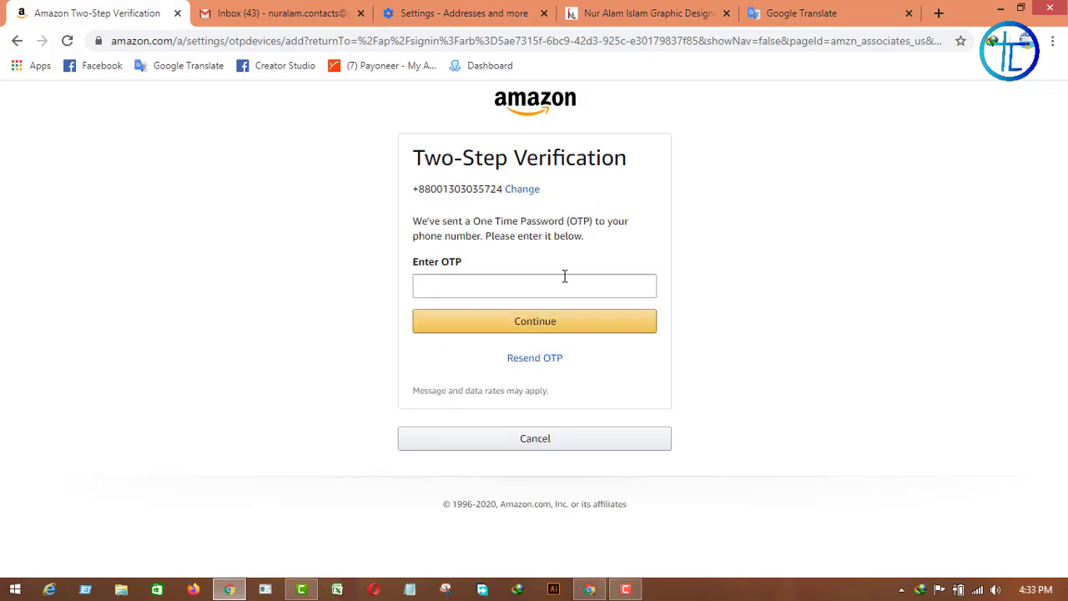
click(492, 287)
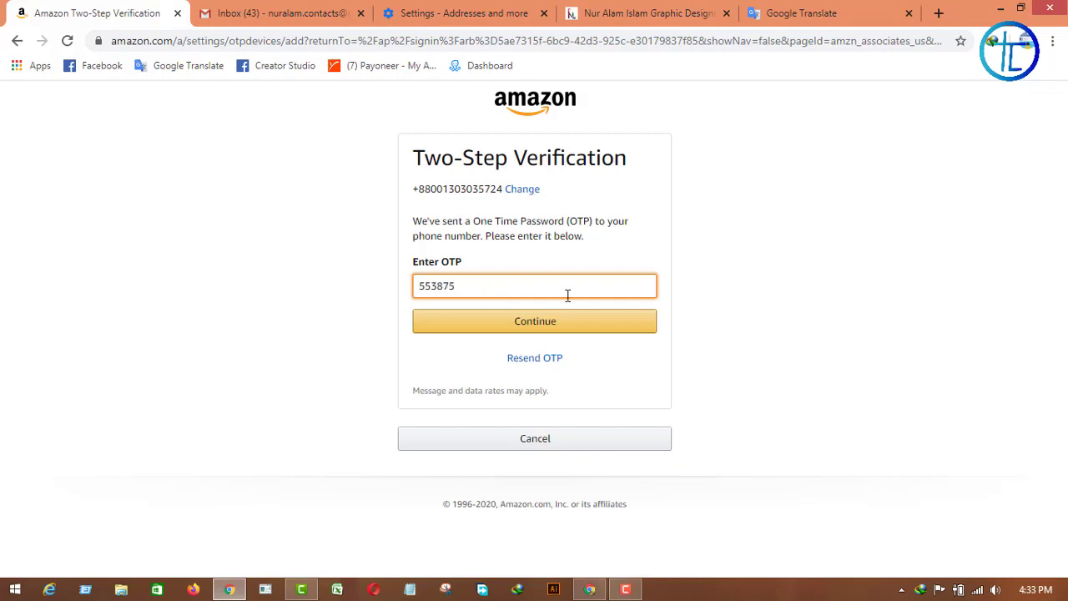
click(536, 326)
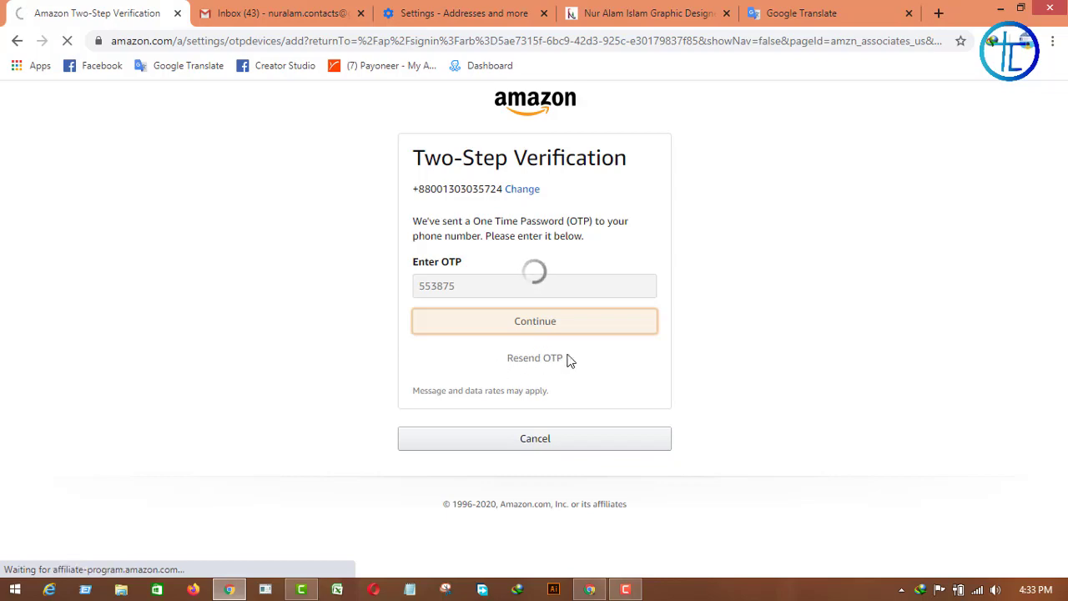
scroll(194, 267, down, 1)
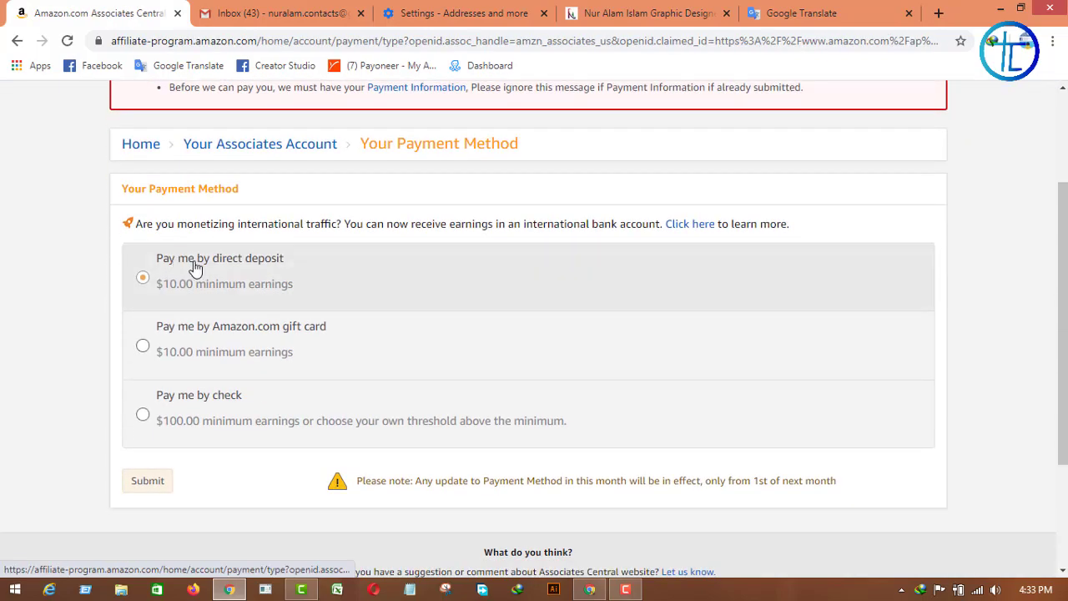
Try the gift card, check and direct deposit payout options in turn
click(265, 334)
click(273, 264)
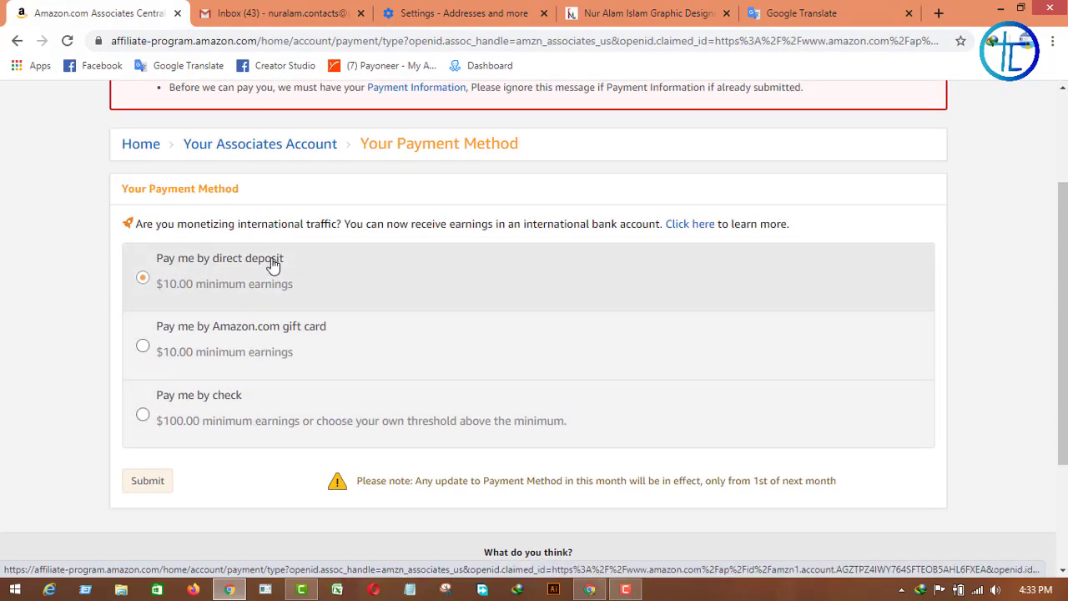
click(284, 399)
click(235, 367)
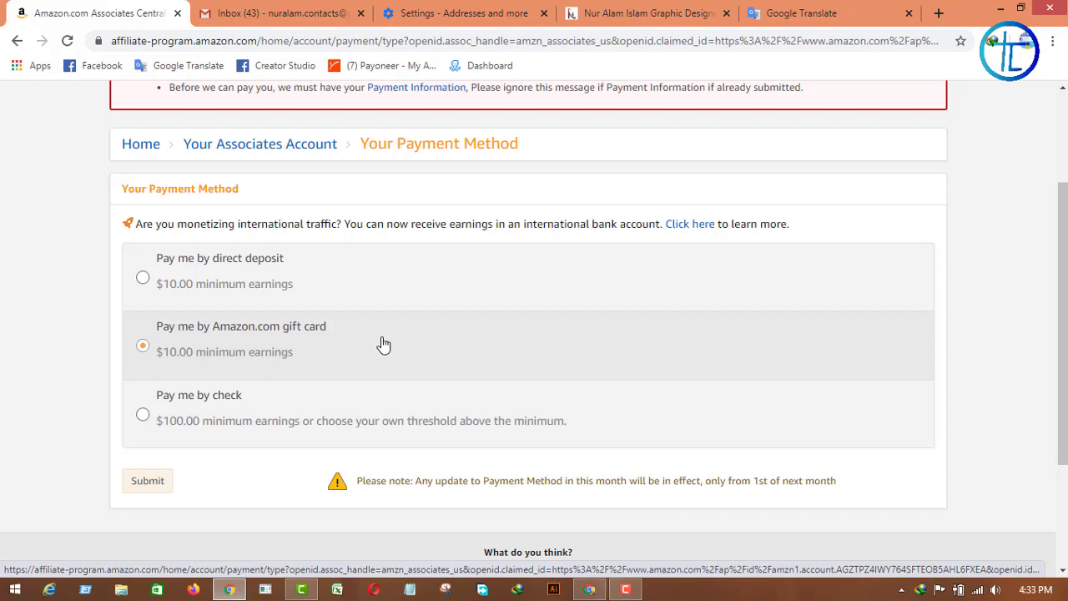
click(198, 409)
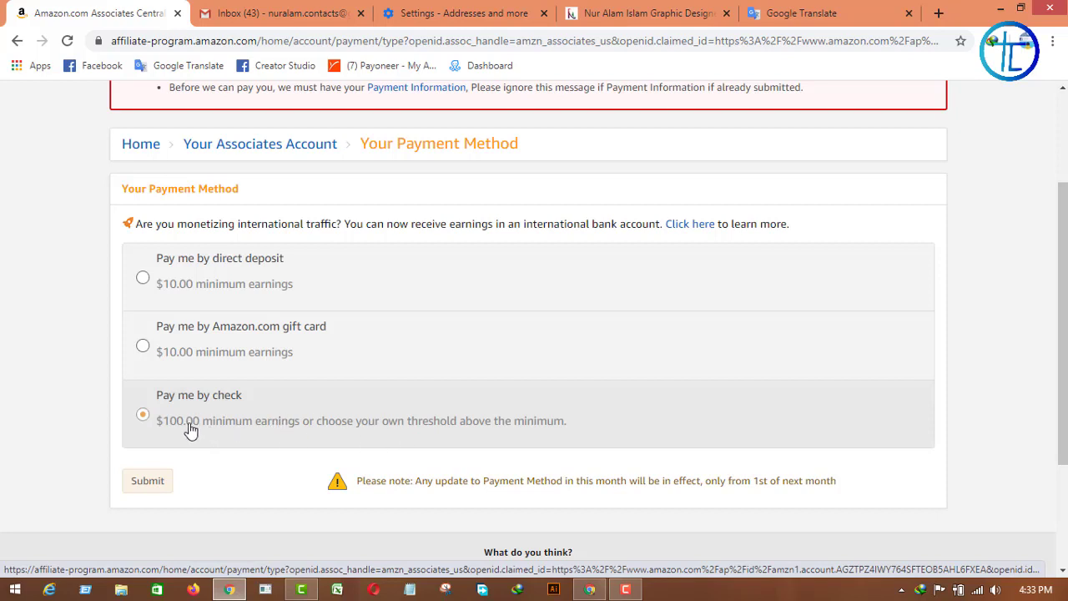
click(262, 300)
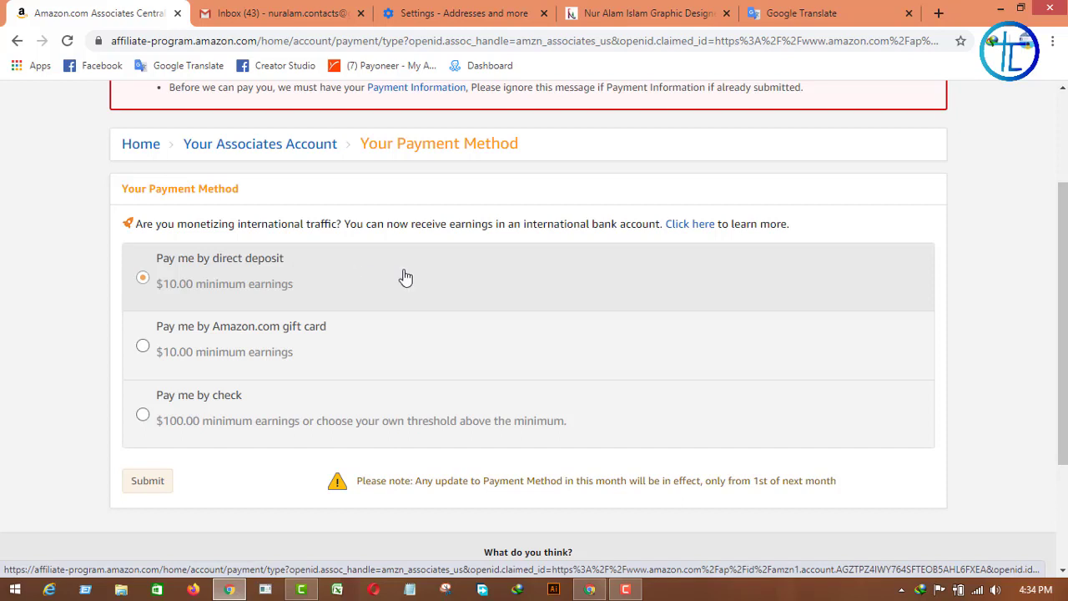
Select pay by check with a 99 threshold, then switch back to direct deposit
click(288, 410)
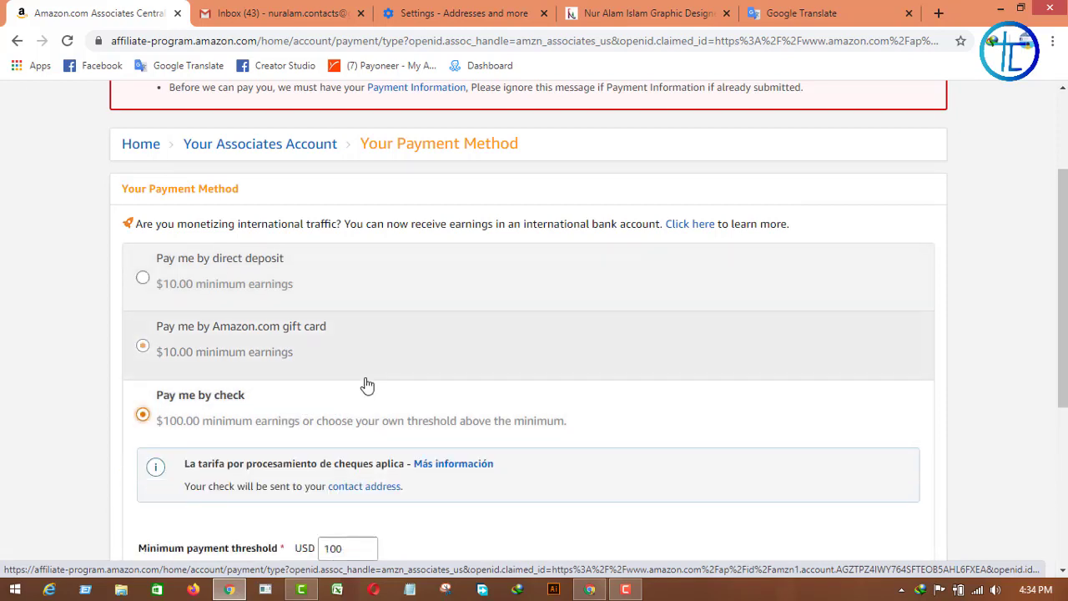
scroll(365, 379, down, 3)
click(366, 317)
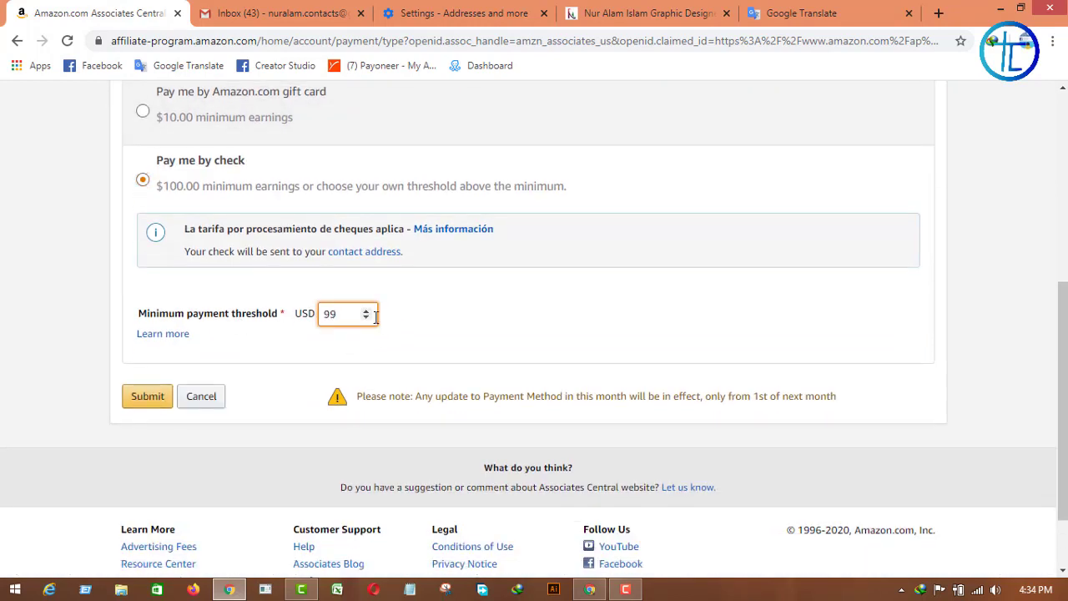
click(463, 317)
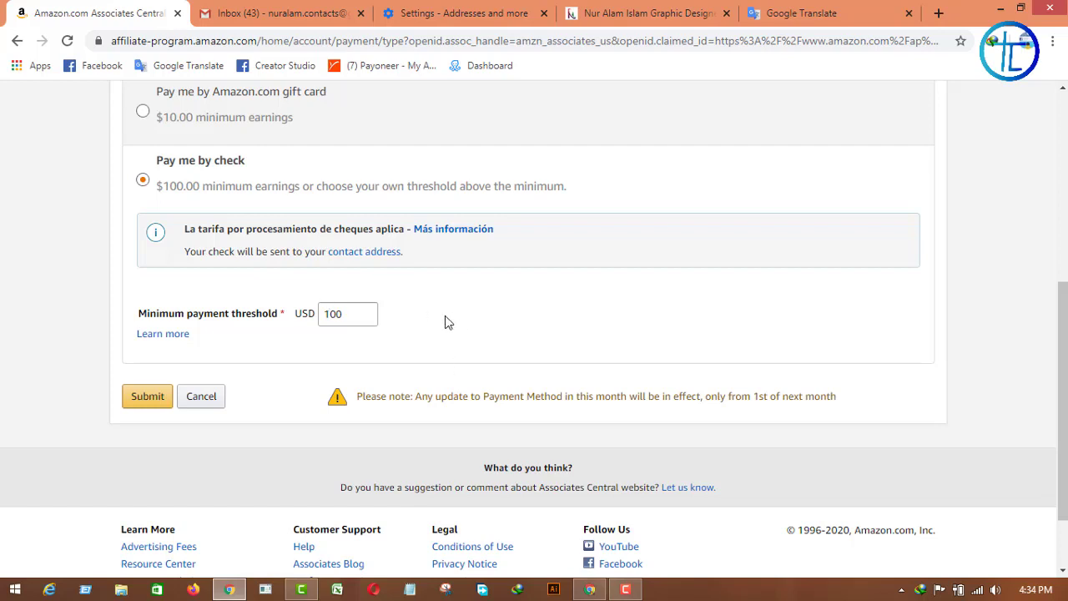
scroll(442, 319, up, 1)
click(309, 201)
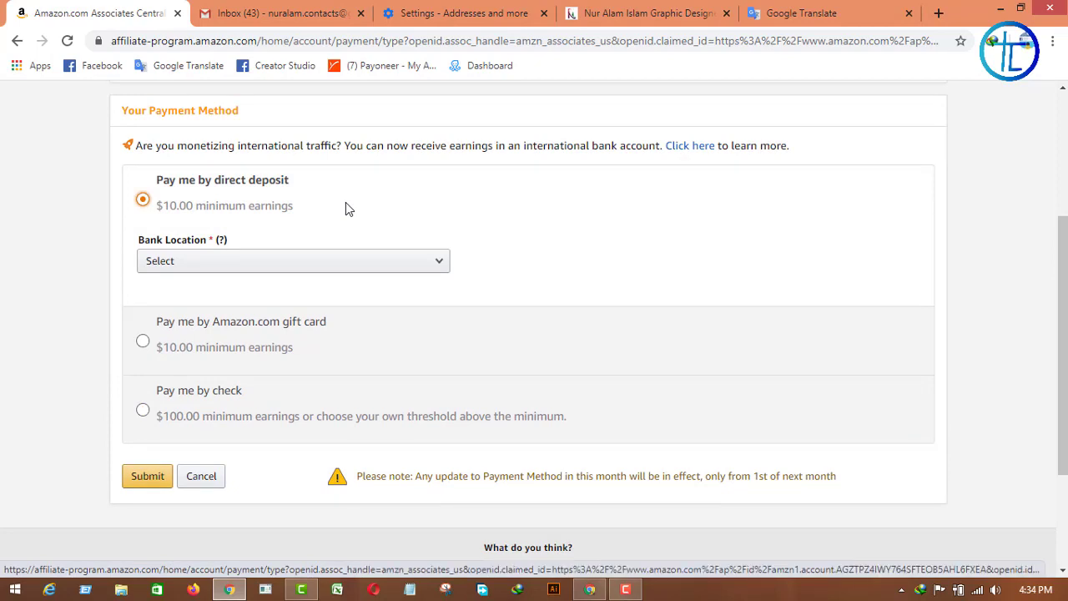
Switch from direct deposit to Pay me by check, revealing the USD 100 minimum threshold
click(360, 262)
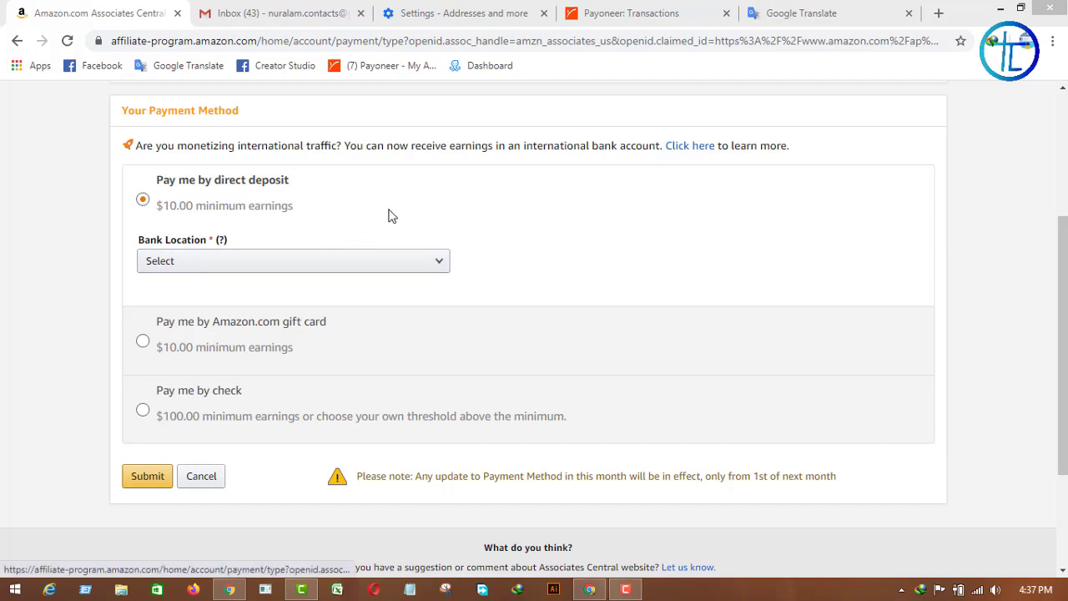
mouse_move(222, 240)
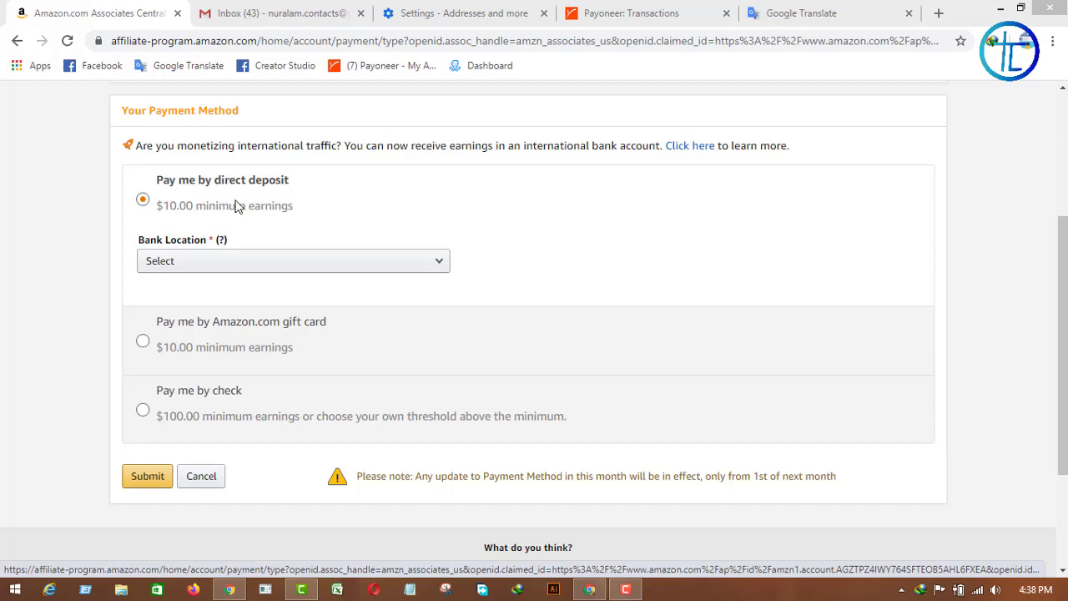
click(175, 392)
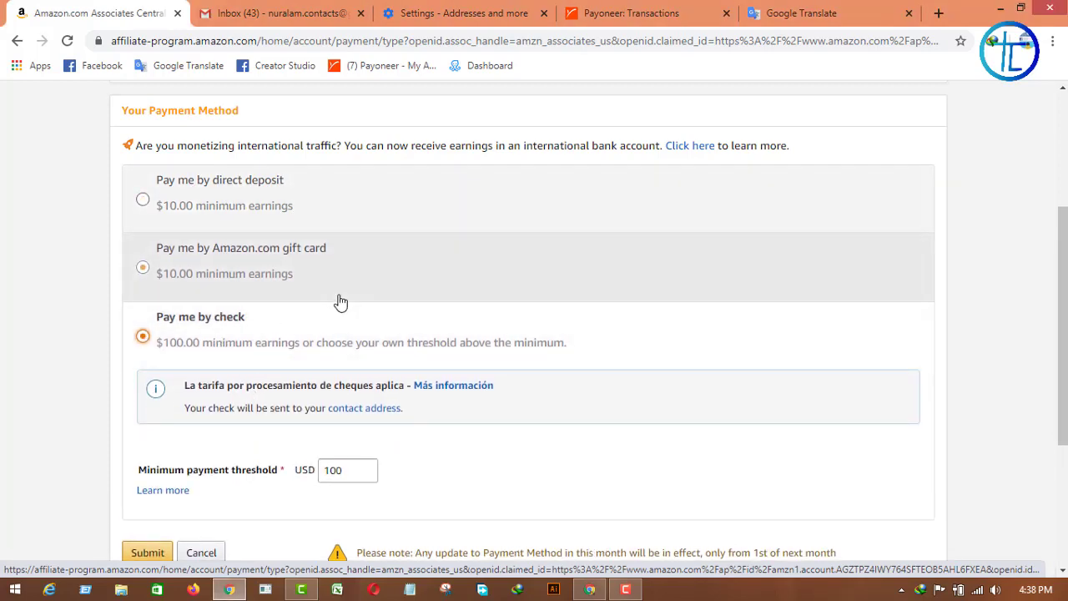
Keep the minimum payment threshold at USD 100 and submit the check payment method
scroll(341, 302, down, 3)
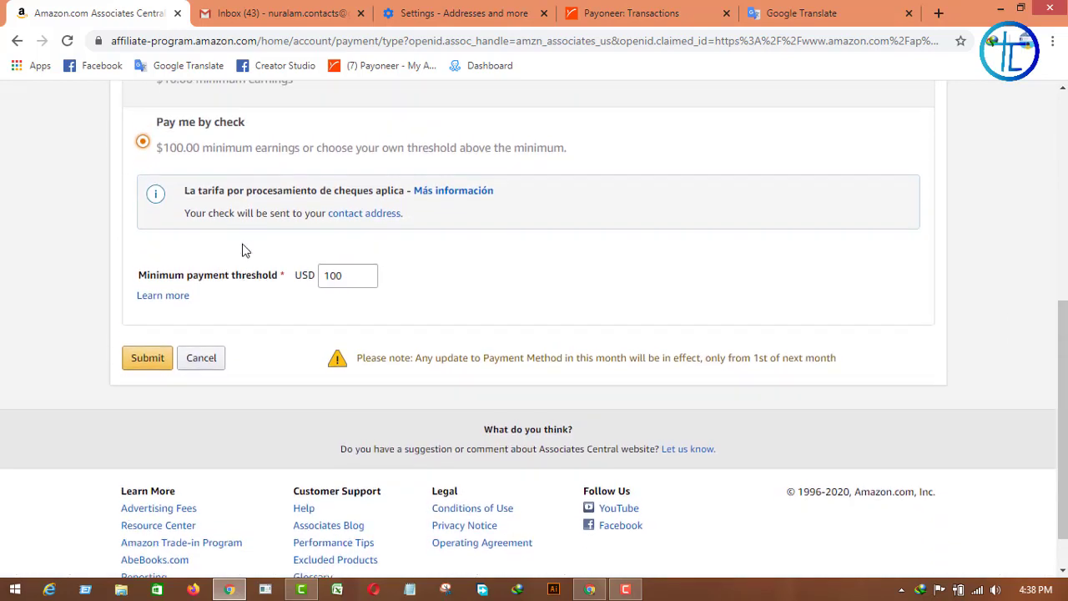
scroll(244, 250, up, 1)
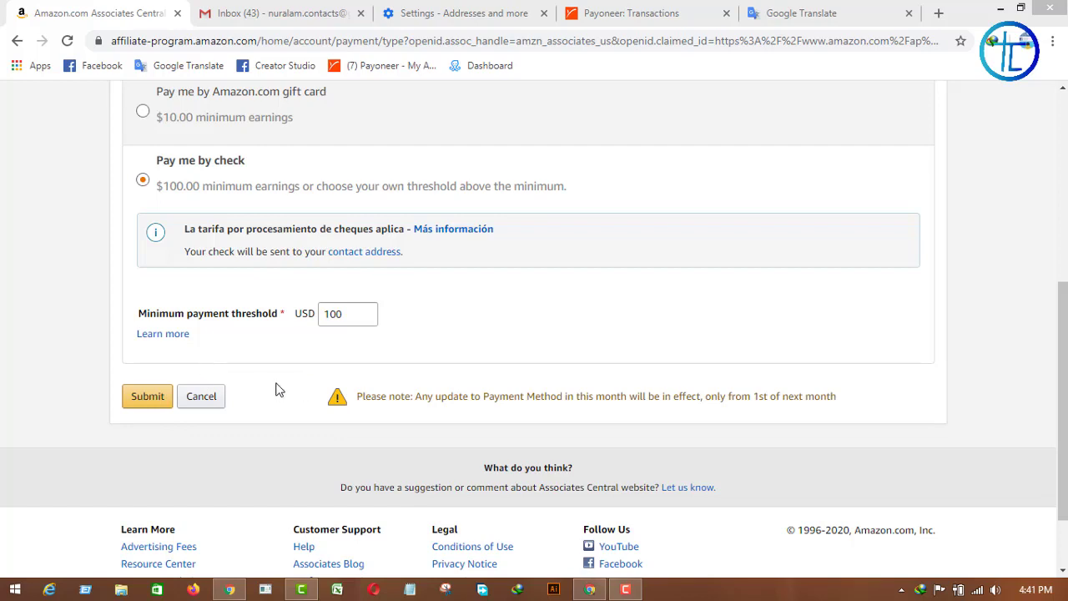
double_click(353, 314)
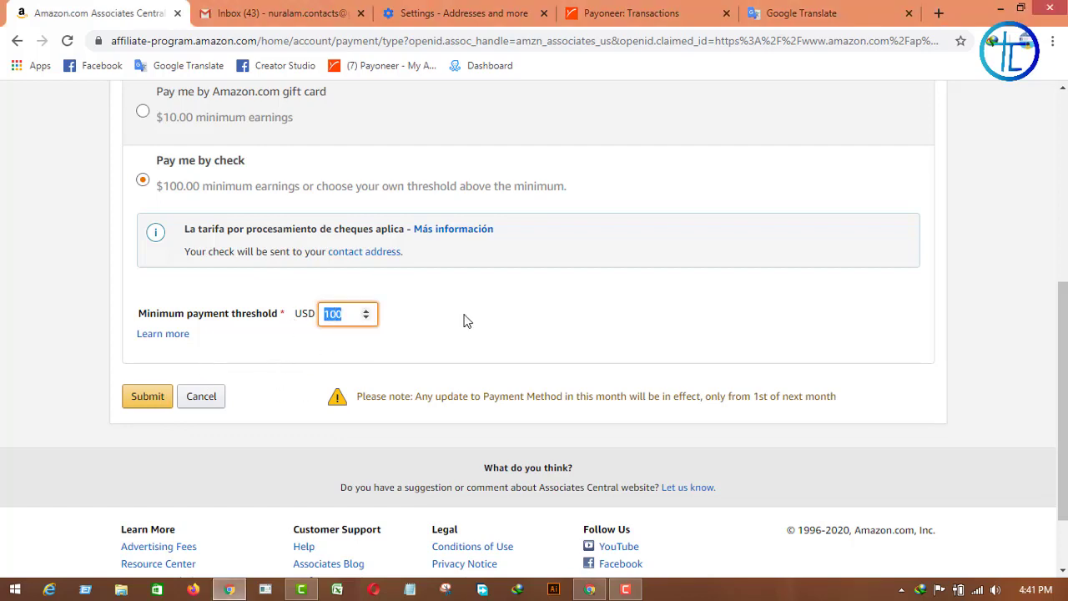
click(471, 321)
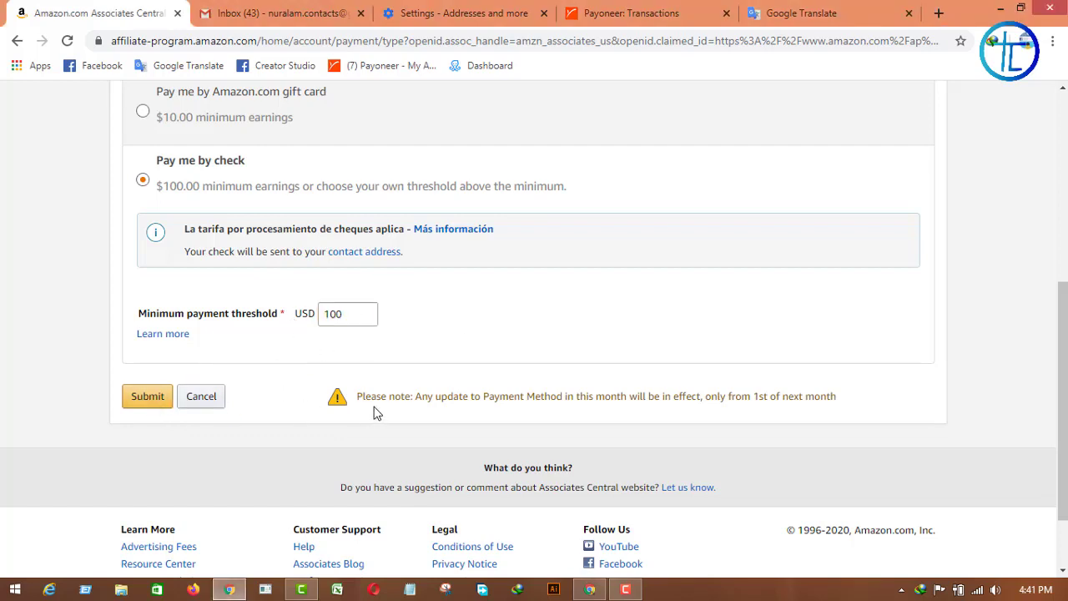
drag(358, 398, 843, 400)
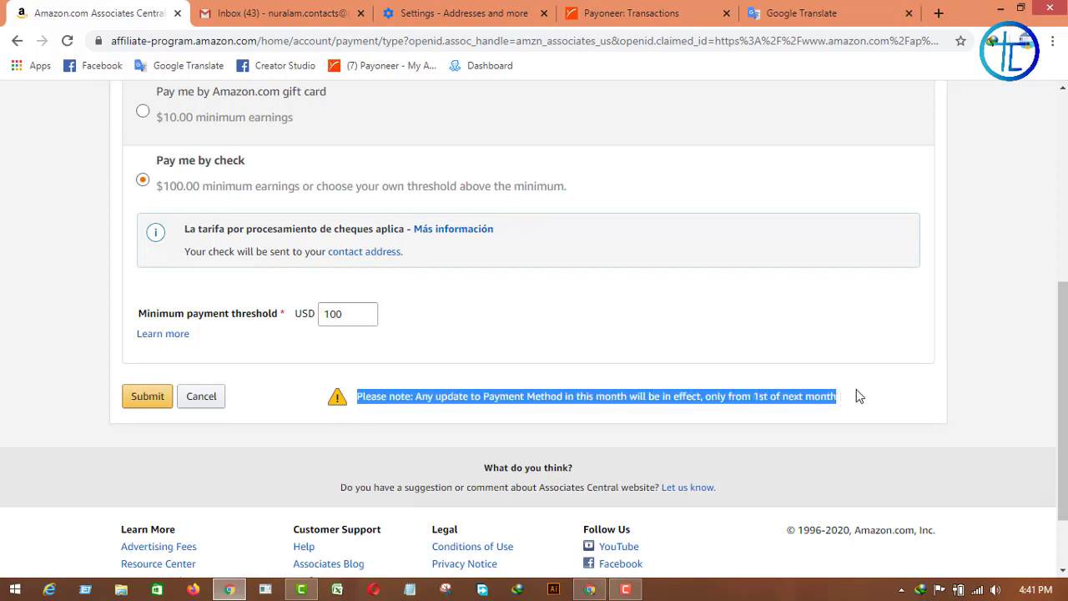
click(868, 396)
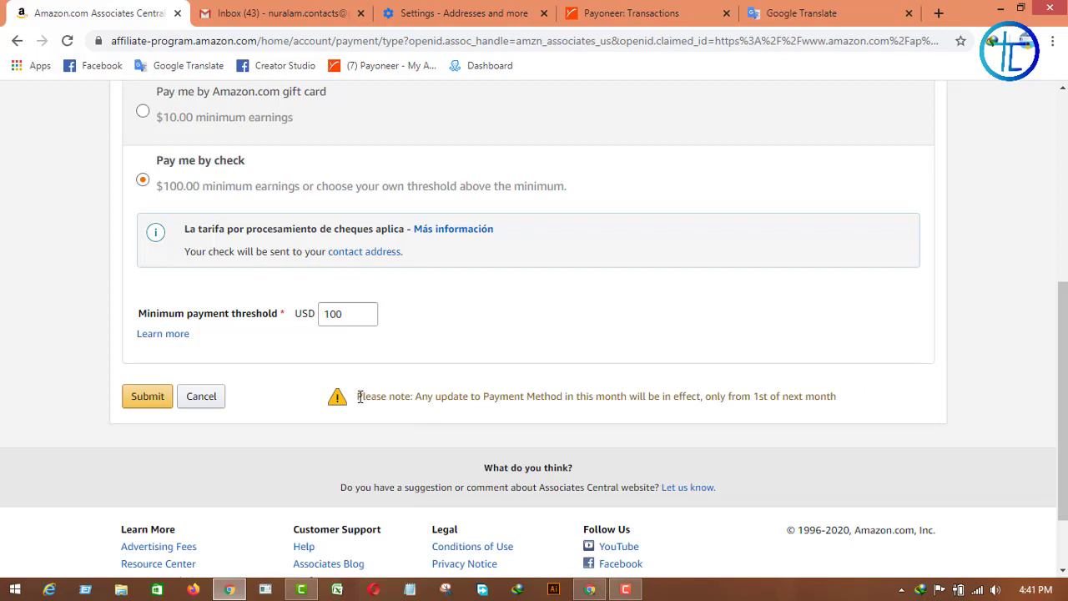
click(140, 404)
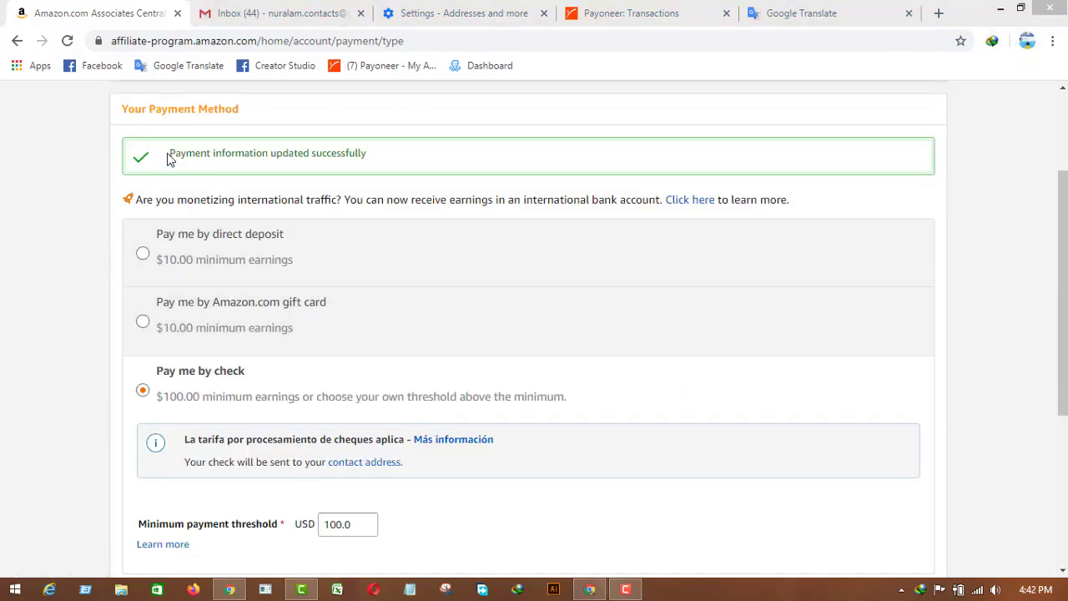
Return to the Associates Central home page and focus the Quick Links product search box
drag(167, 158, 383, 154)
scroll(410, 161, up, 2)
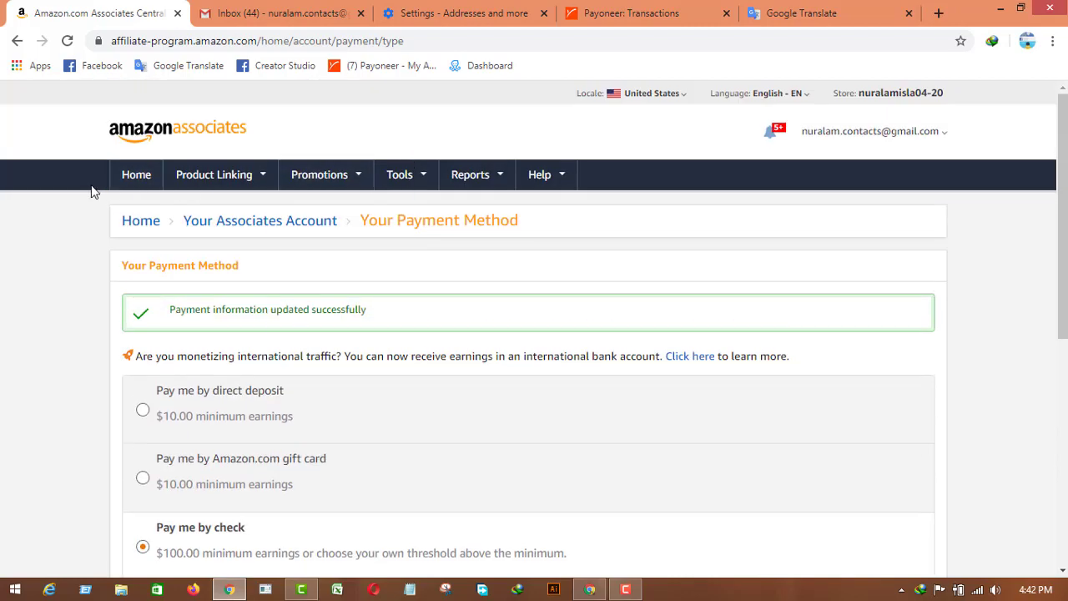
click(131, 180)
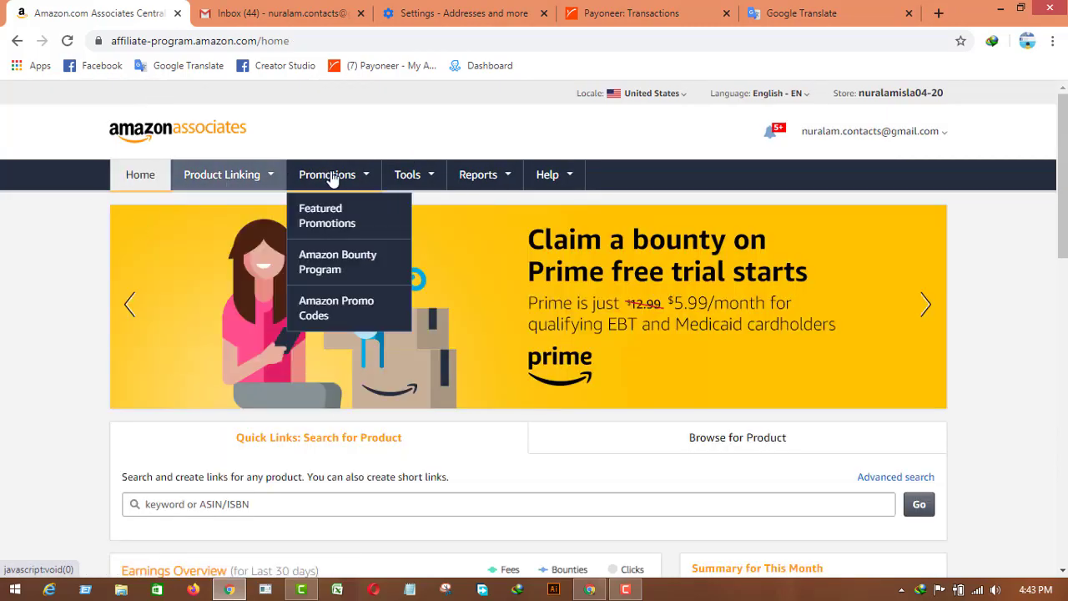
mouse_move(404, 179)
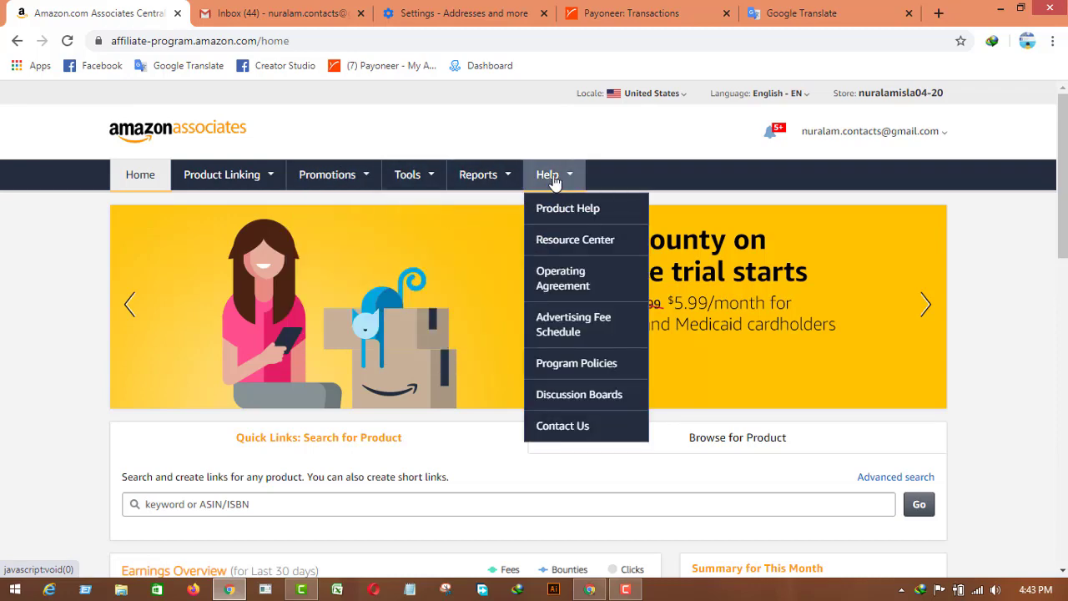
scroll(355, 351, down, 4)
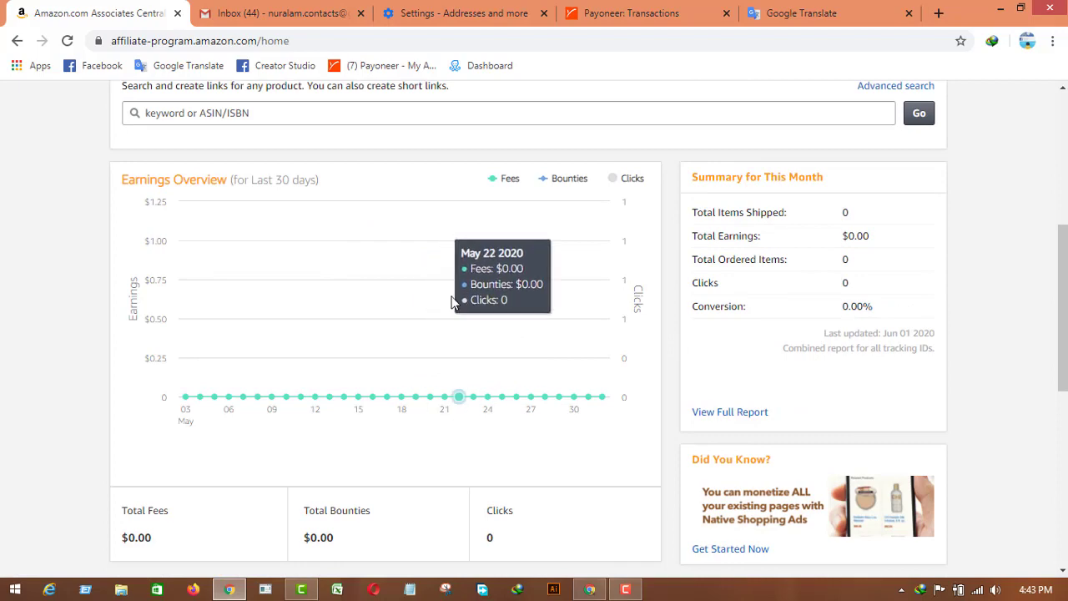
scroll(459, 298, up, 5)
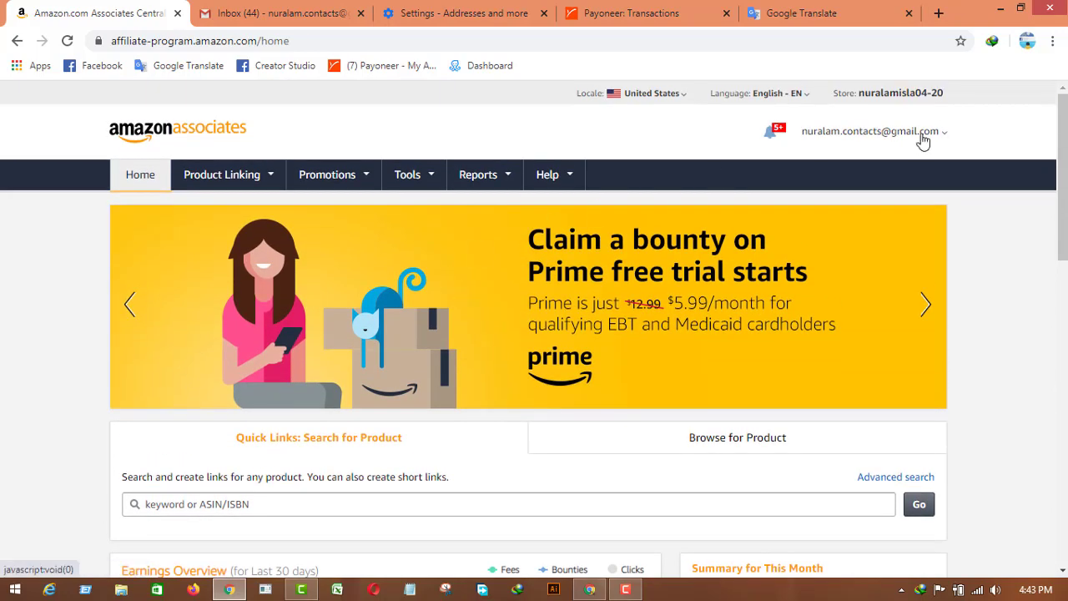
mouse_move(923, 137)
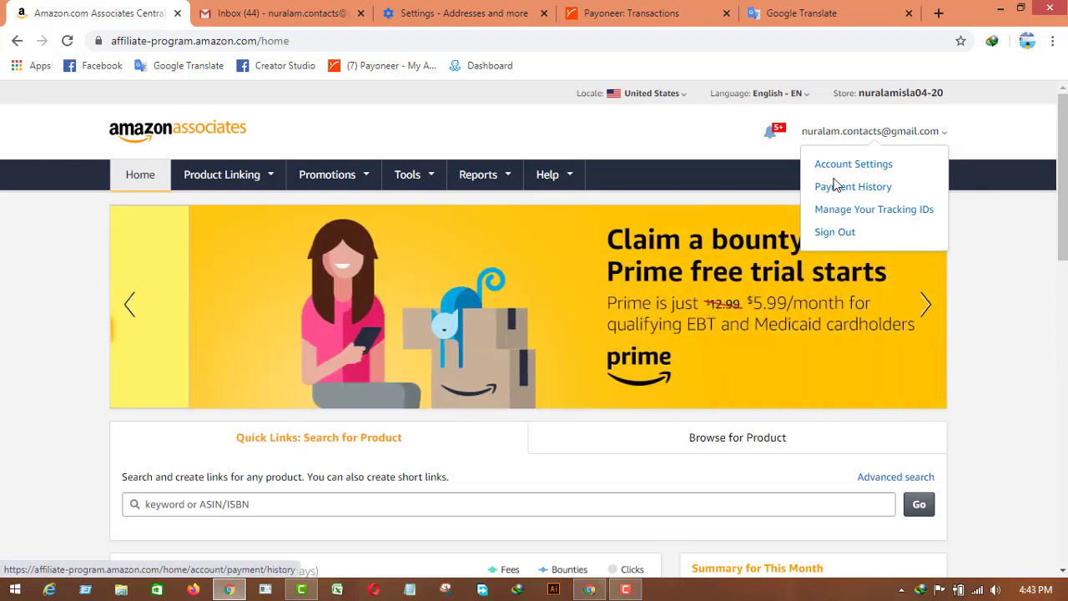
scroll(548, 250, down, 4)
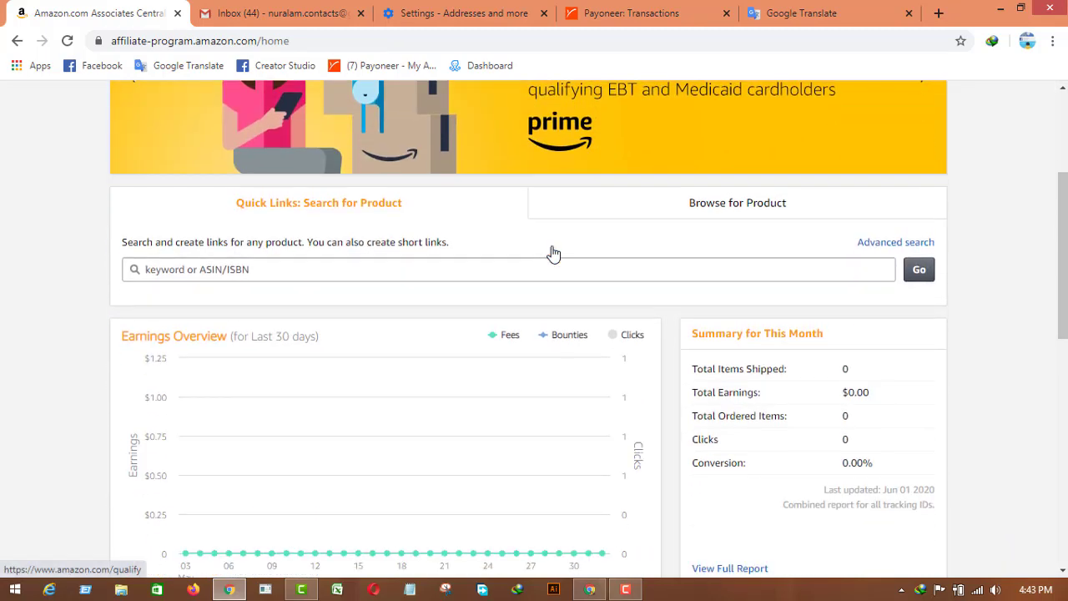
click(326, 187)
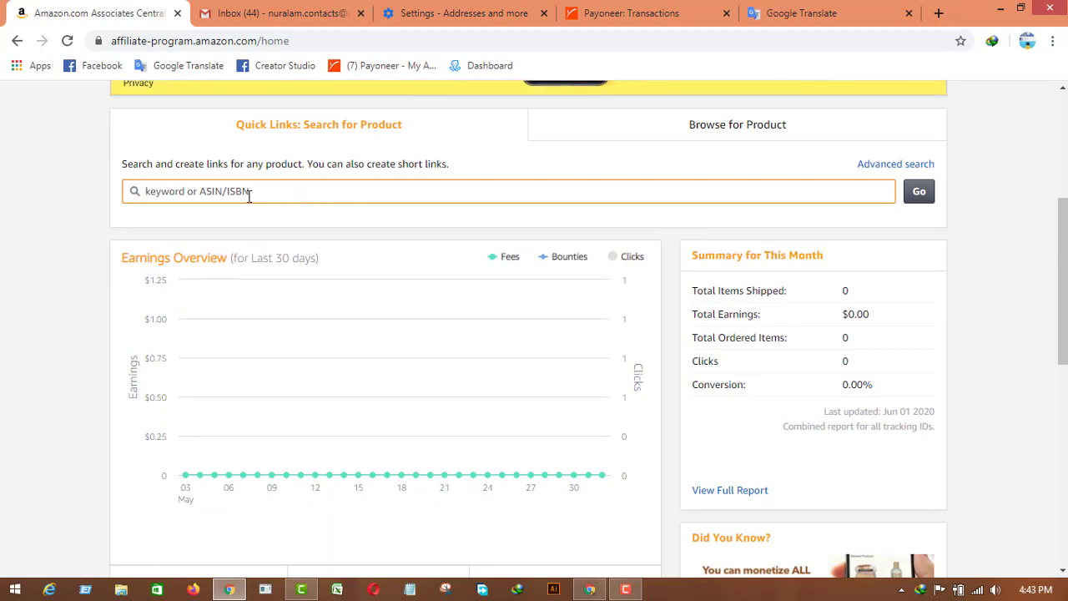
Search products for 'mobile' and choose Get link for the Google Pixel 3a
text(mo)
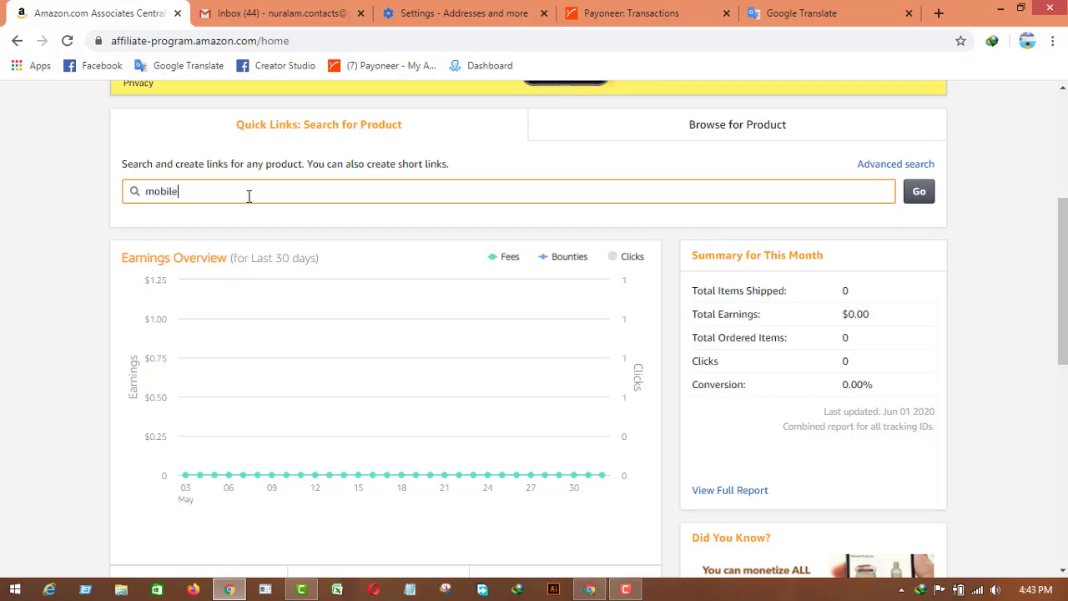
text(bile)
key(Return)
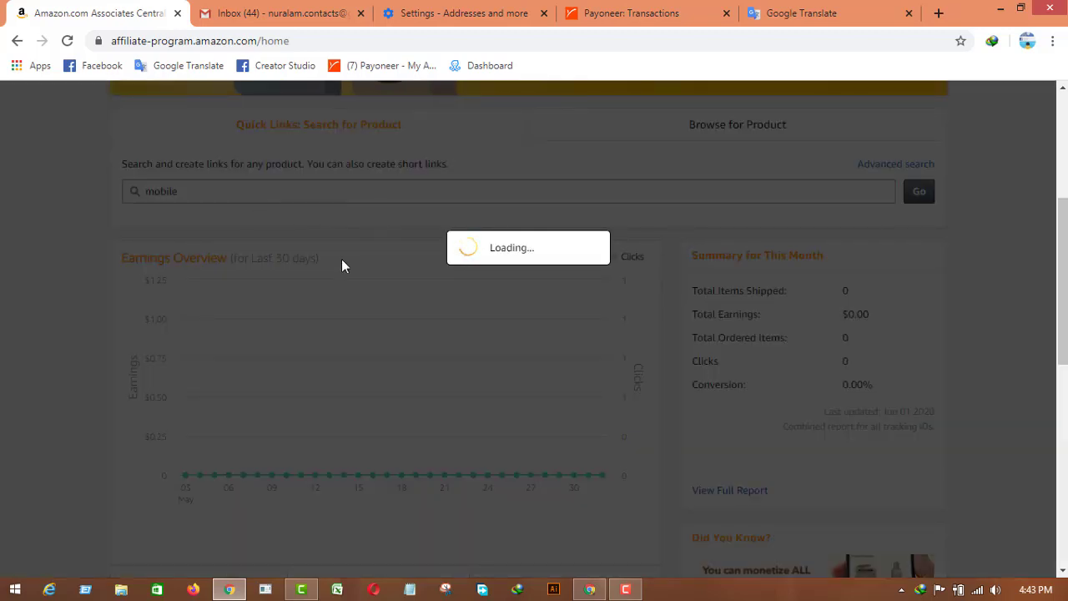
scroll(262, 274, down, 3)
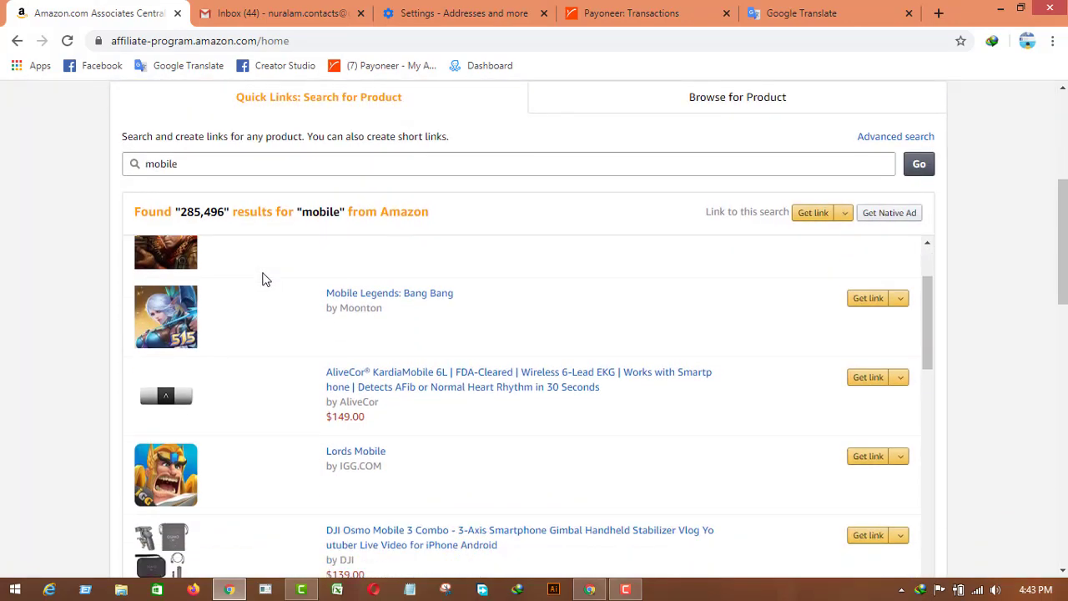
scroll(401, 358, down, 3)
scroll(406, 358, up, 10)
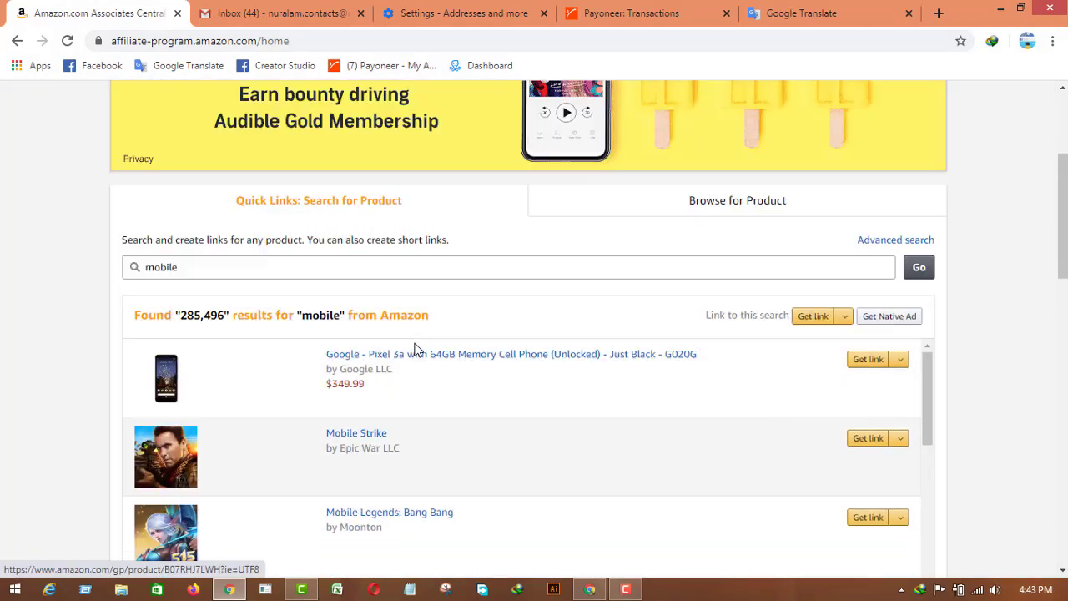
scroll(786, 195, down, 3)
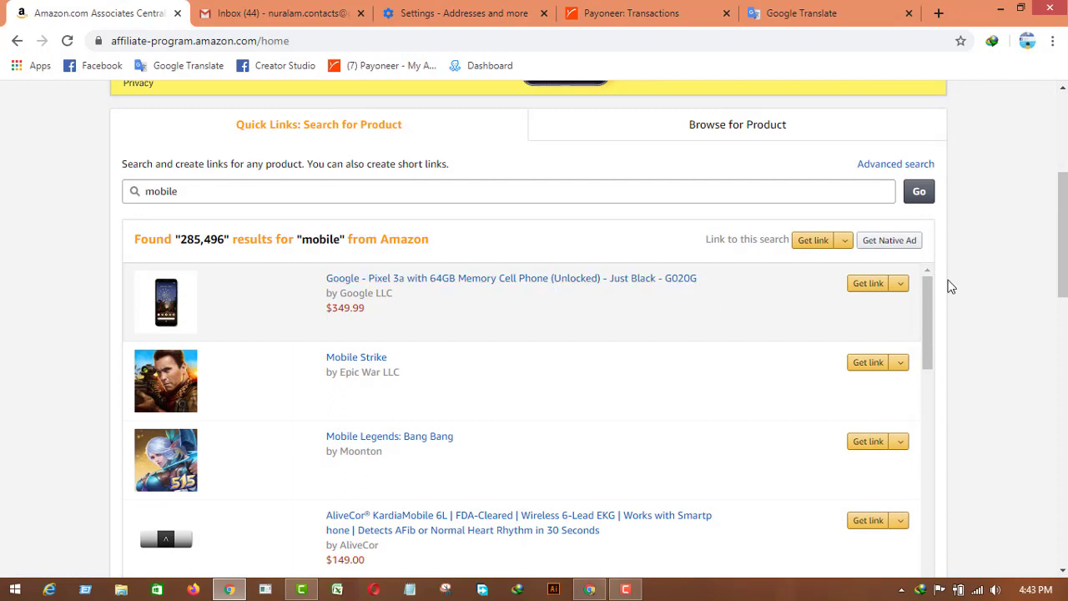
click(866, 286)
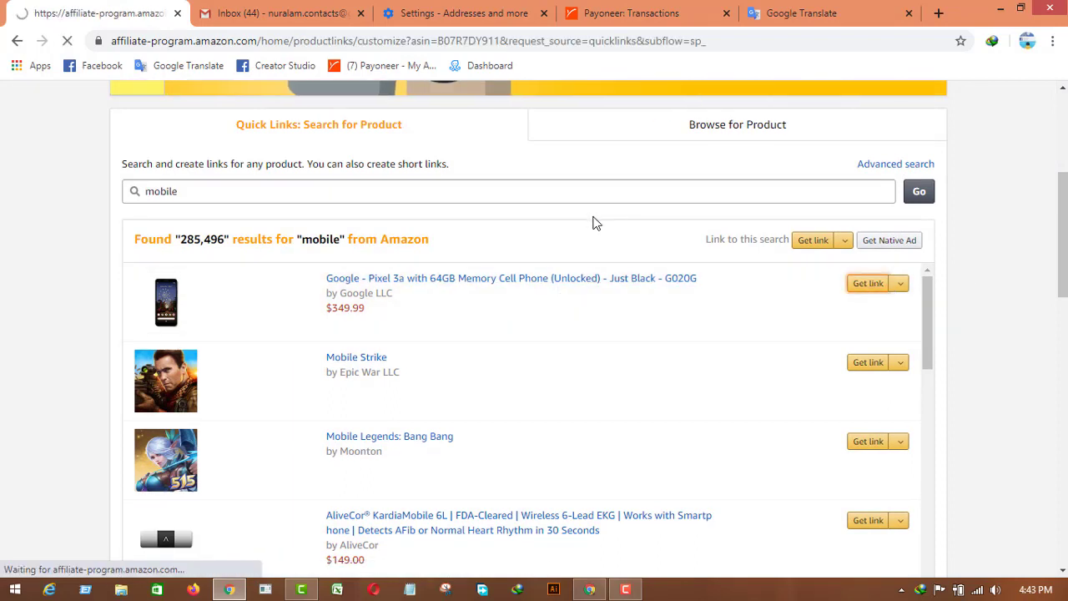
drag(1064, 234, 1046, 293)
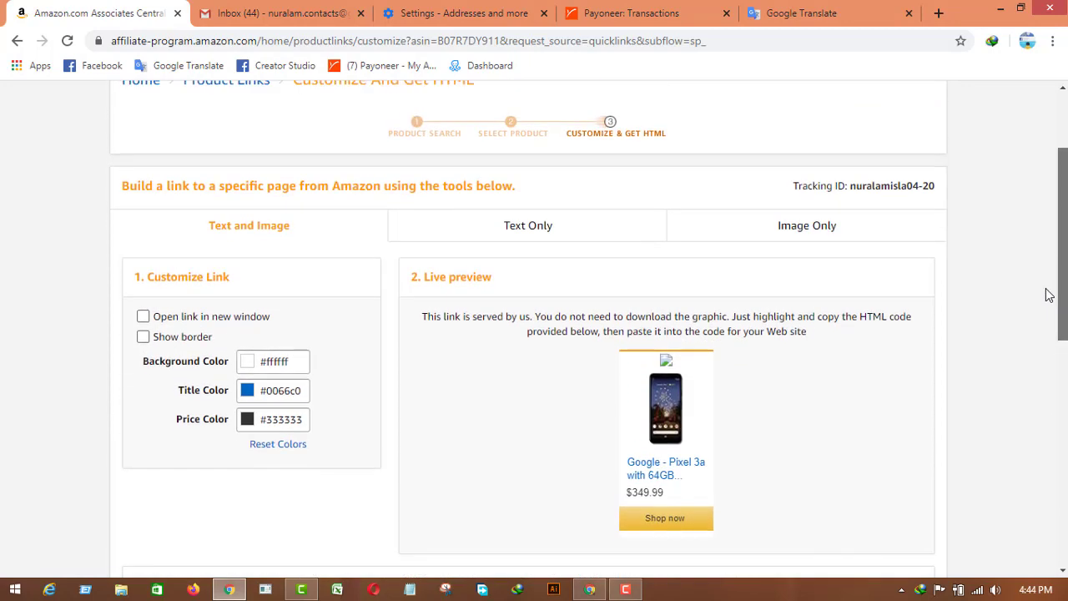
click(521, 238)
scroll(521, 238, down, 4)
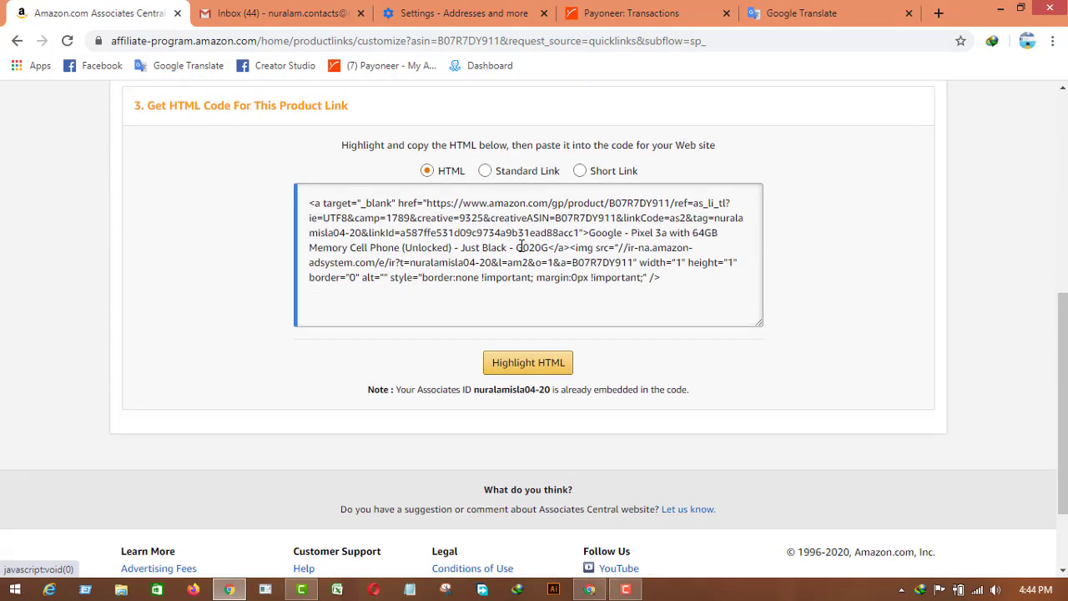
click(519, 171)
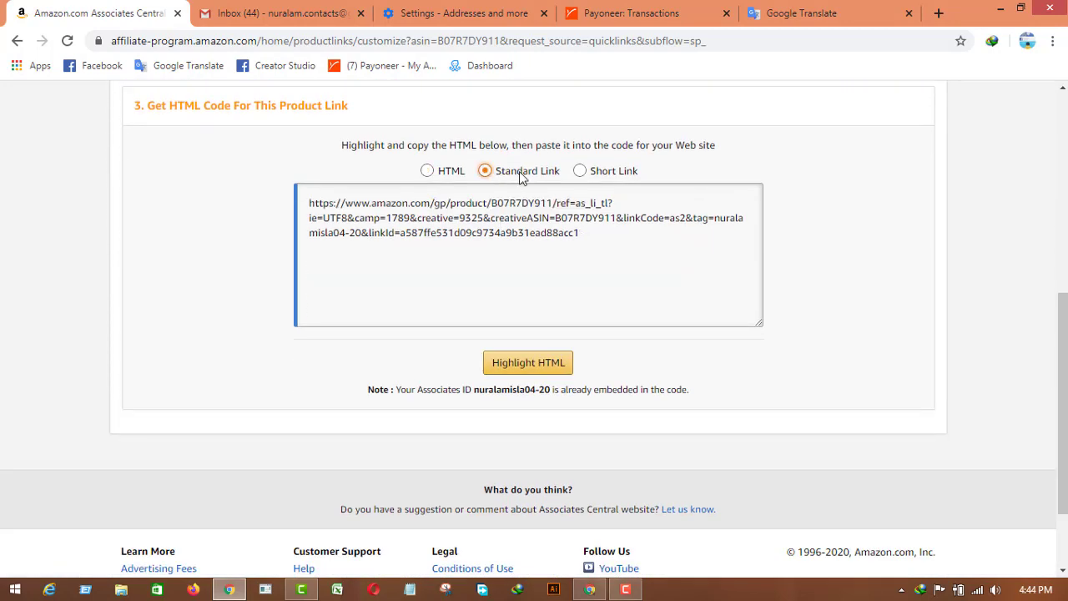
click(619, 171)
click(400, 213)
triple_click(399, 213)
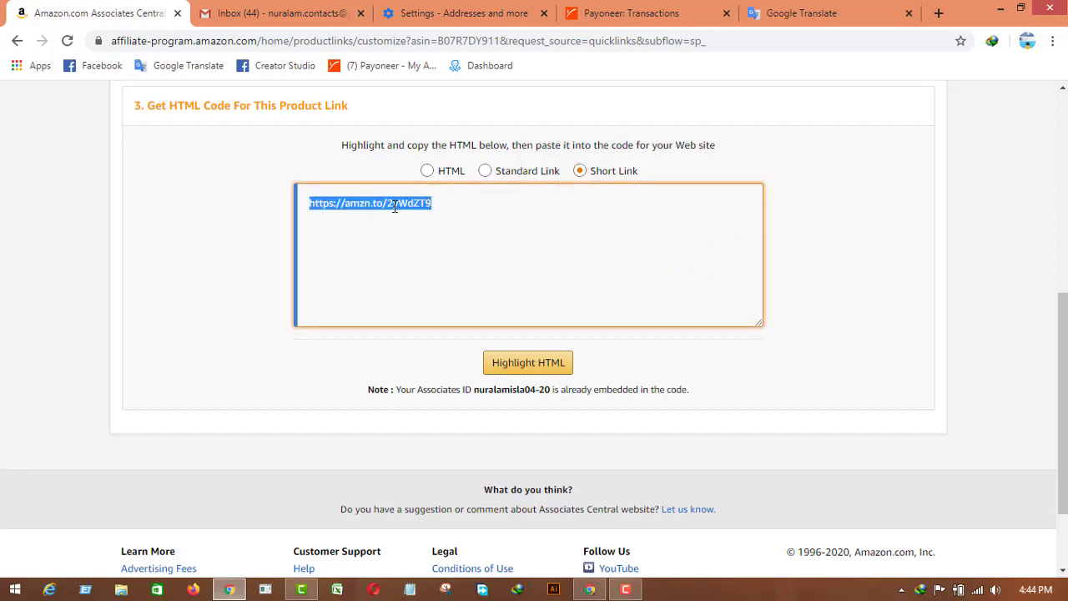
Return to the Associates home page
scroll(306, 265, up, 3)
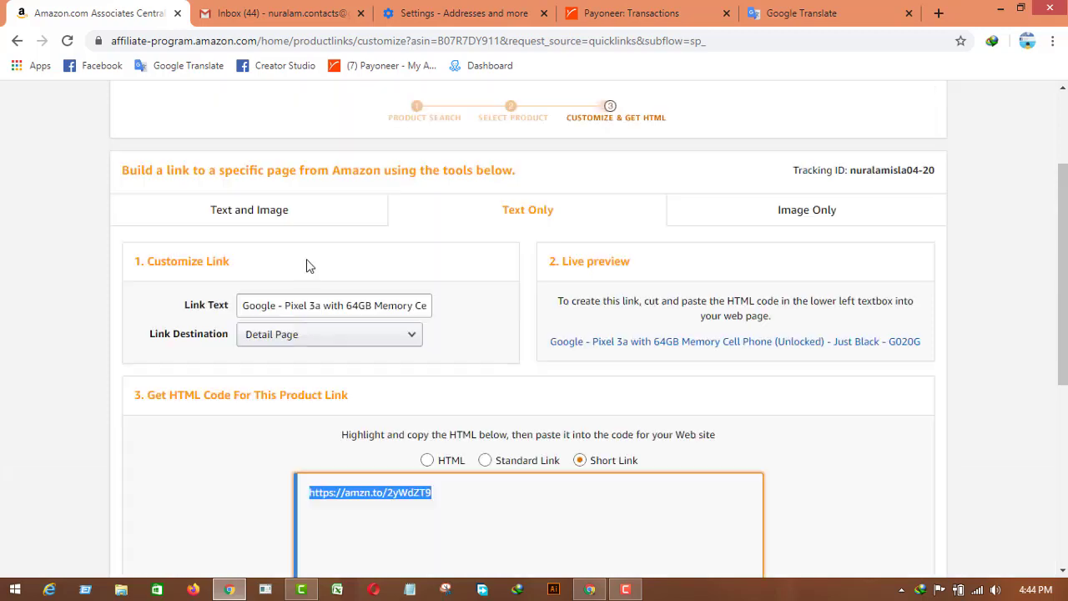
scroll(306, 265, up, 2)
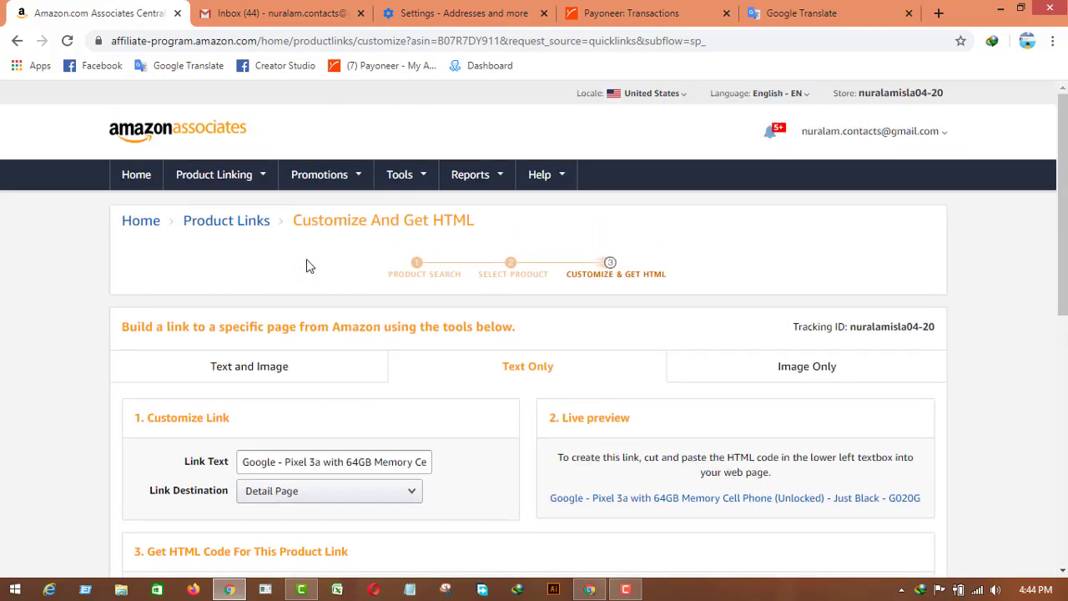
click(136, 175)
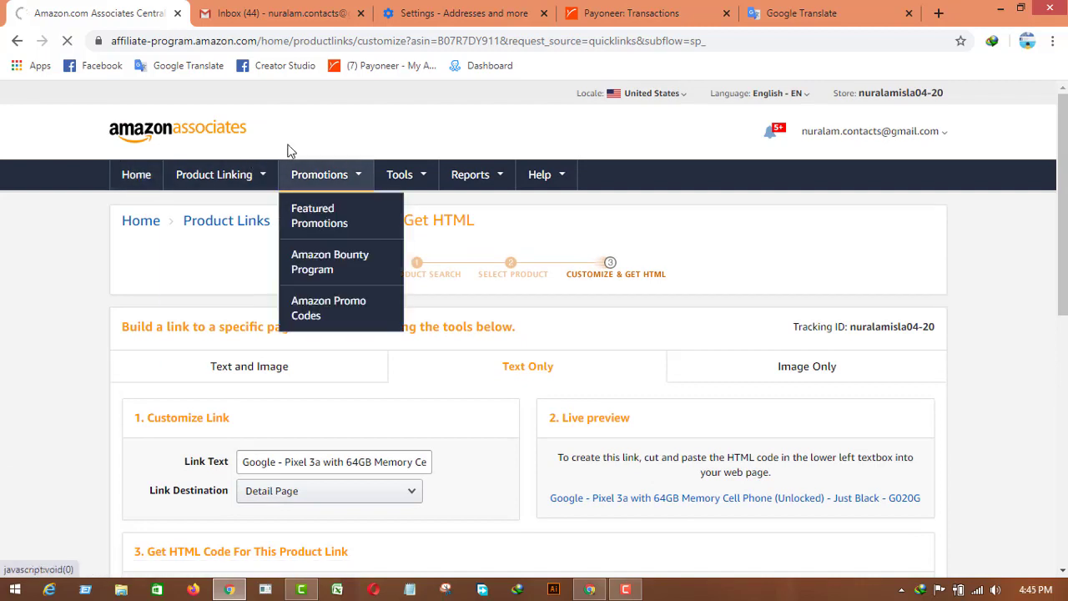